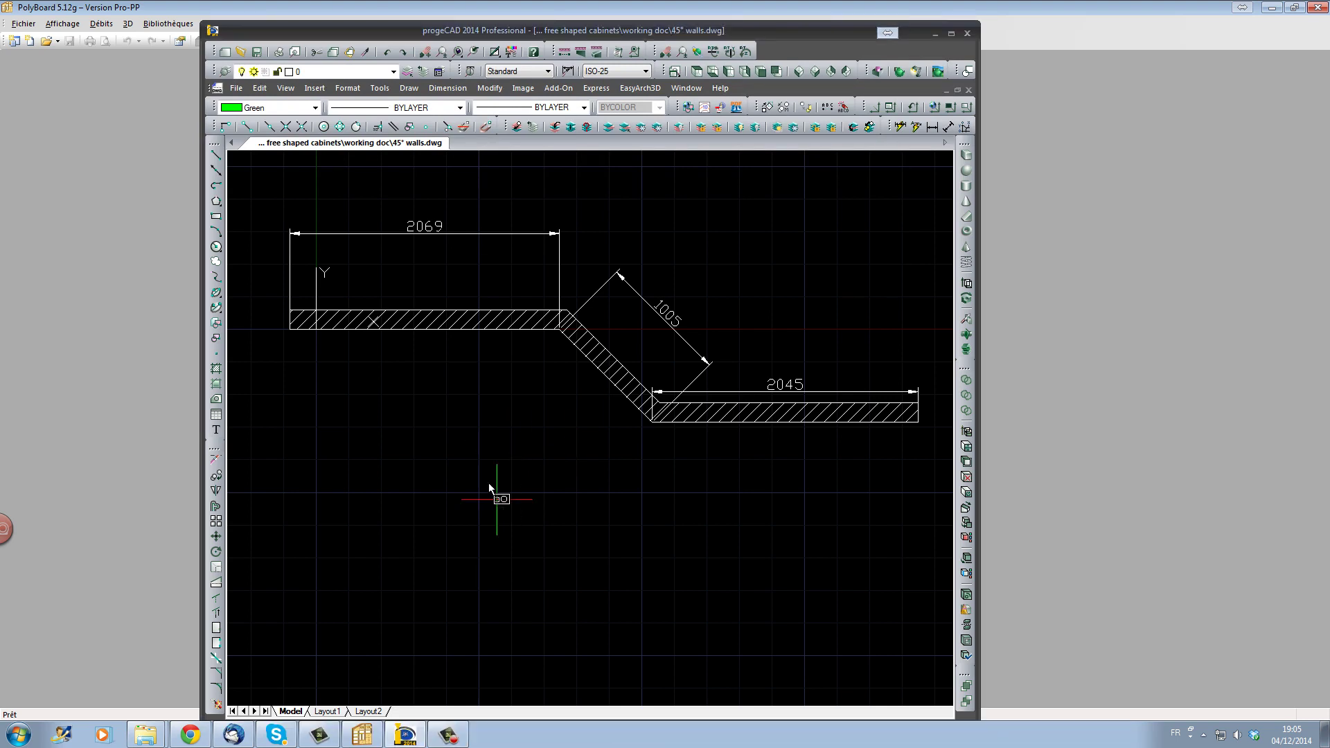
Offset the inner face line of the angled wall by about 479 into the room to form the cabinet front line.
text(o)
key(Return)
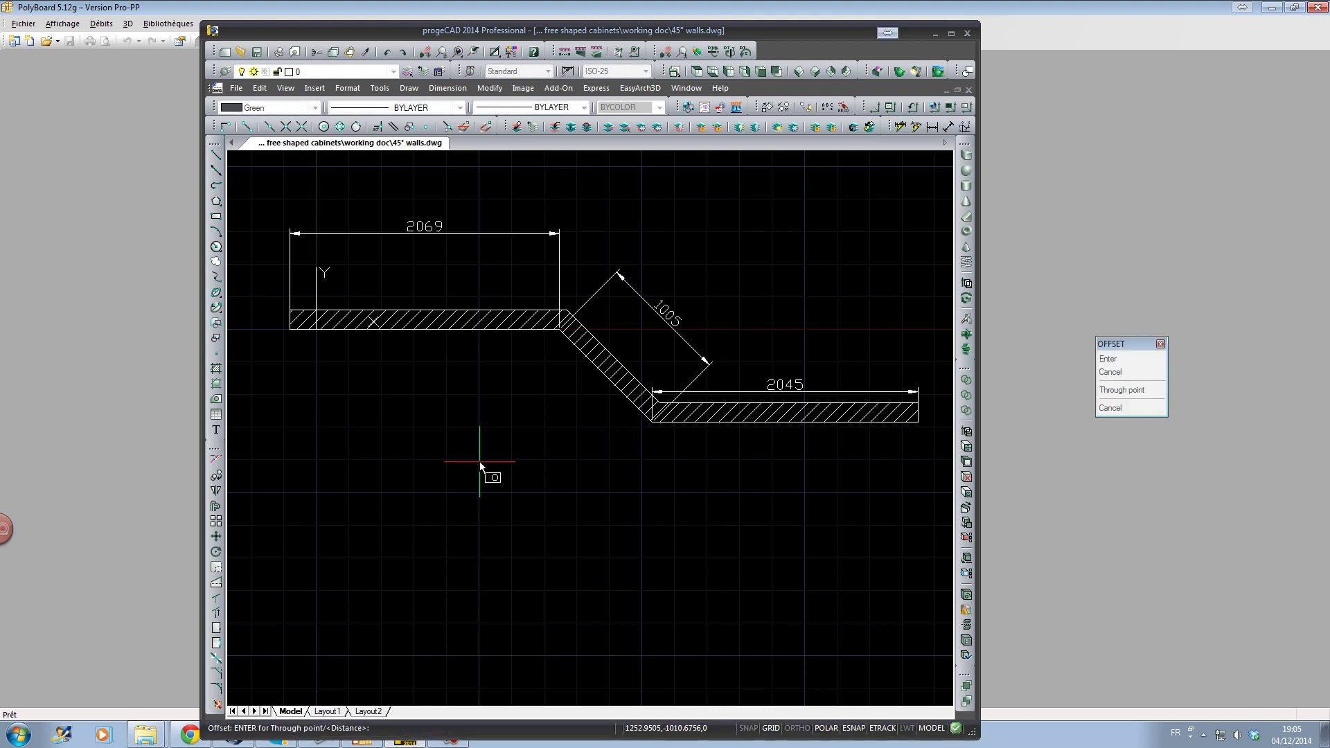
click(424, 330)
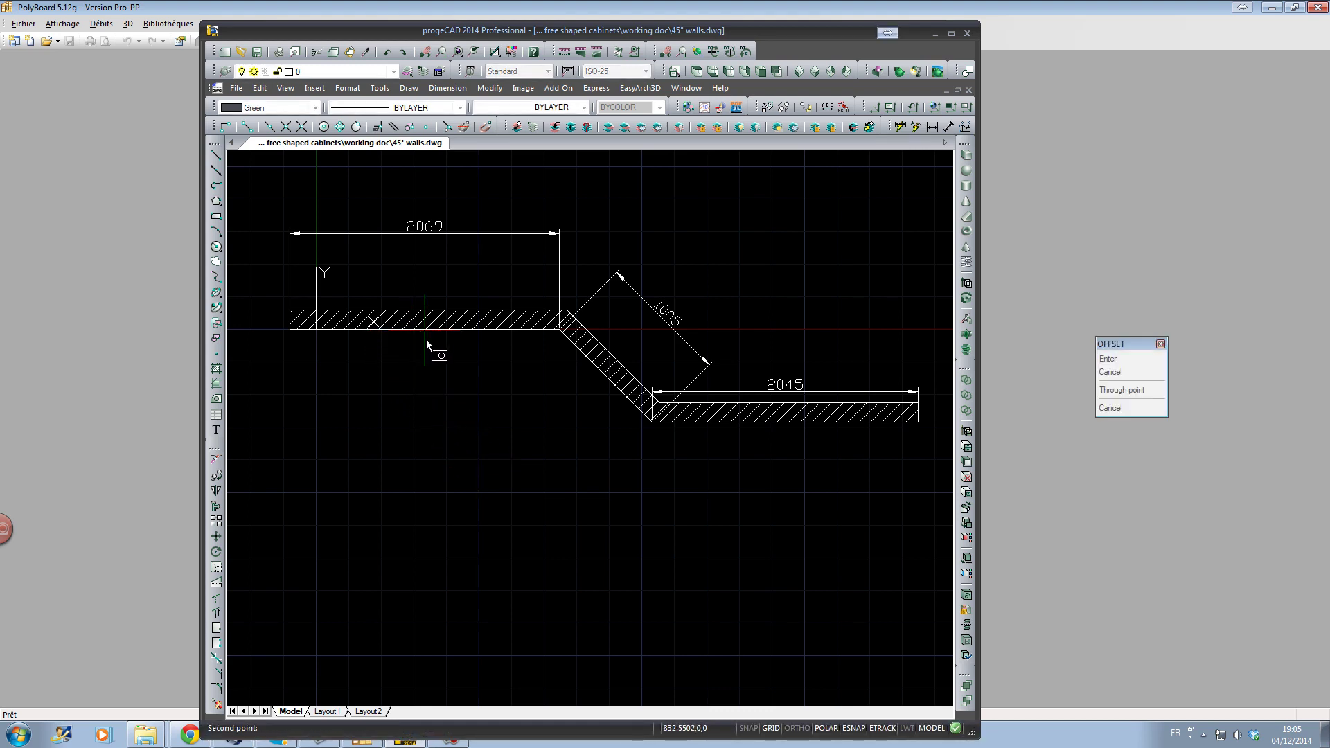
click(426, 392)
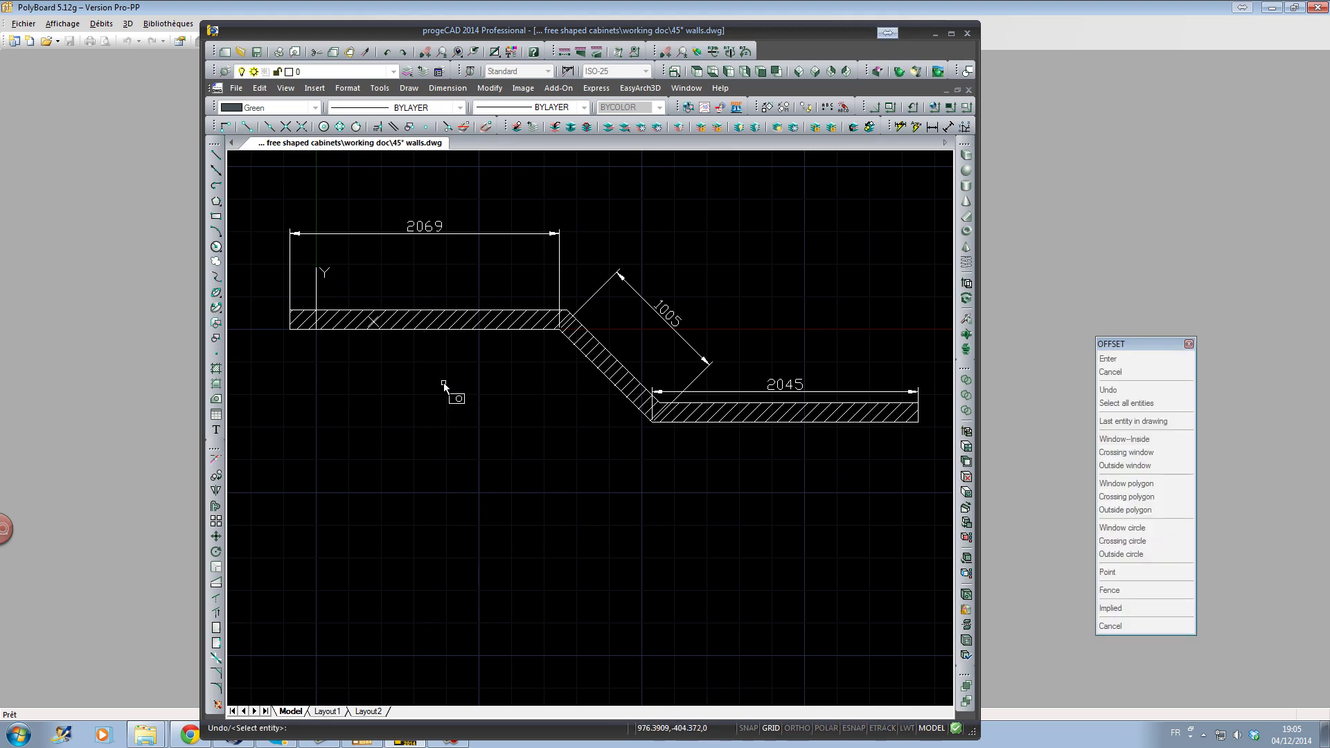
click(413, 332)
click(405, 383)
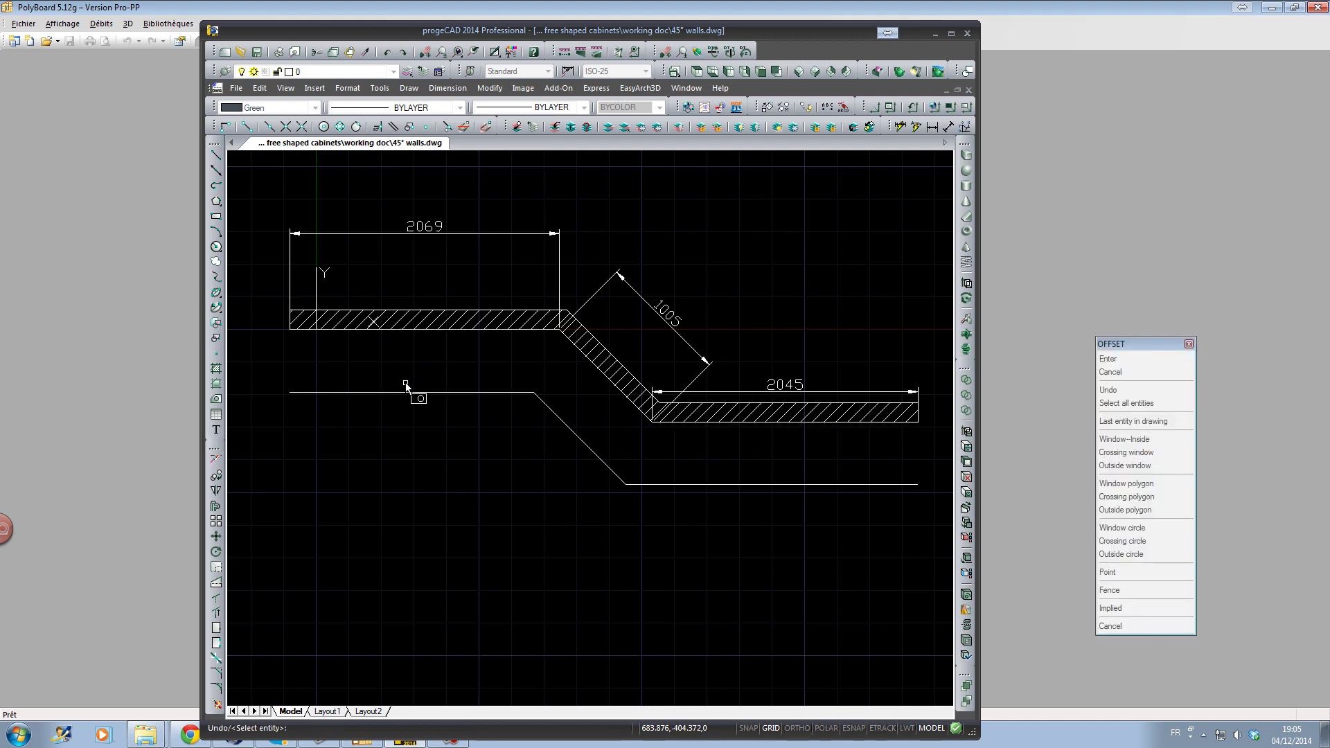
key(Return)
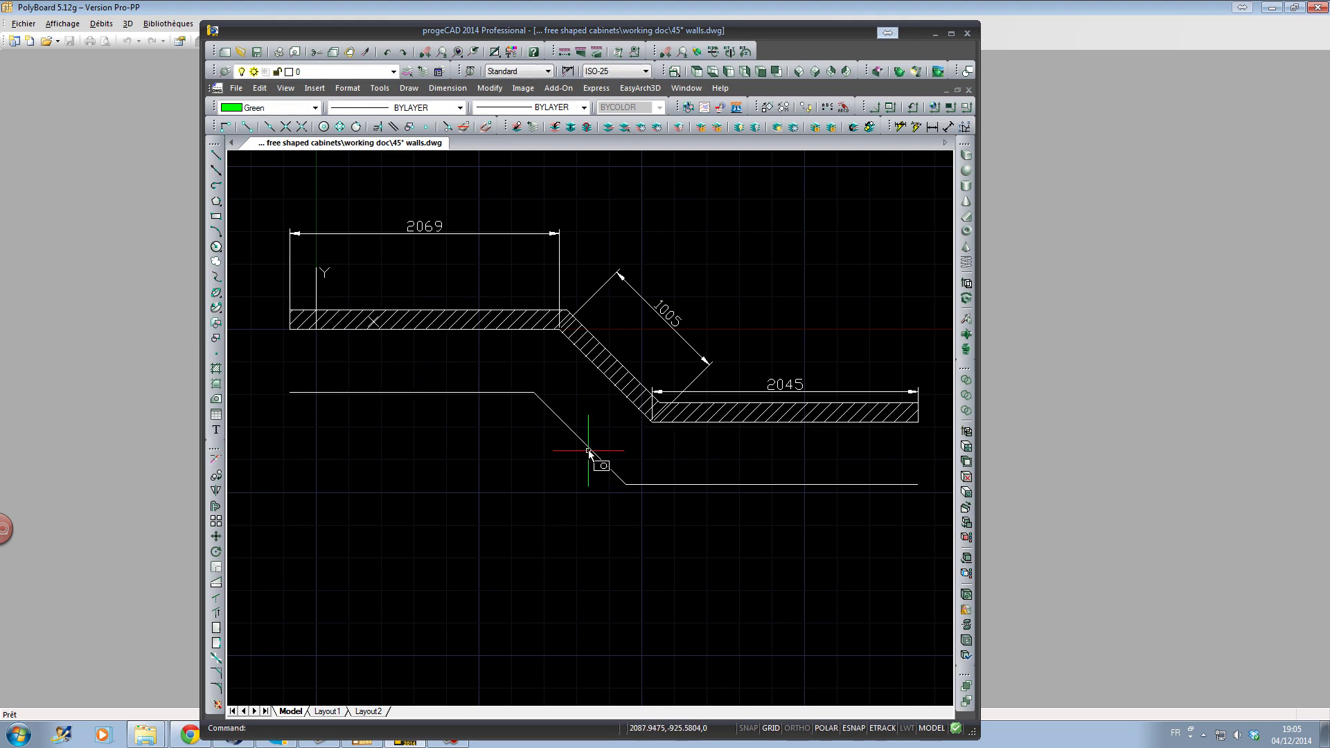
Change the offset front line's colour to Green.
click(589, 451)
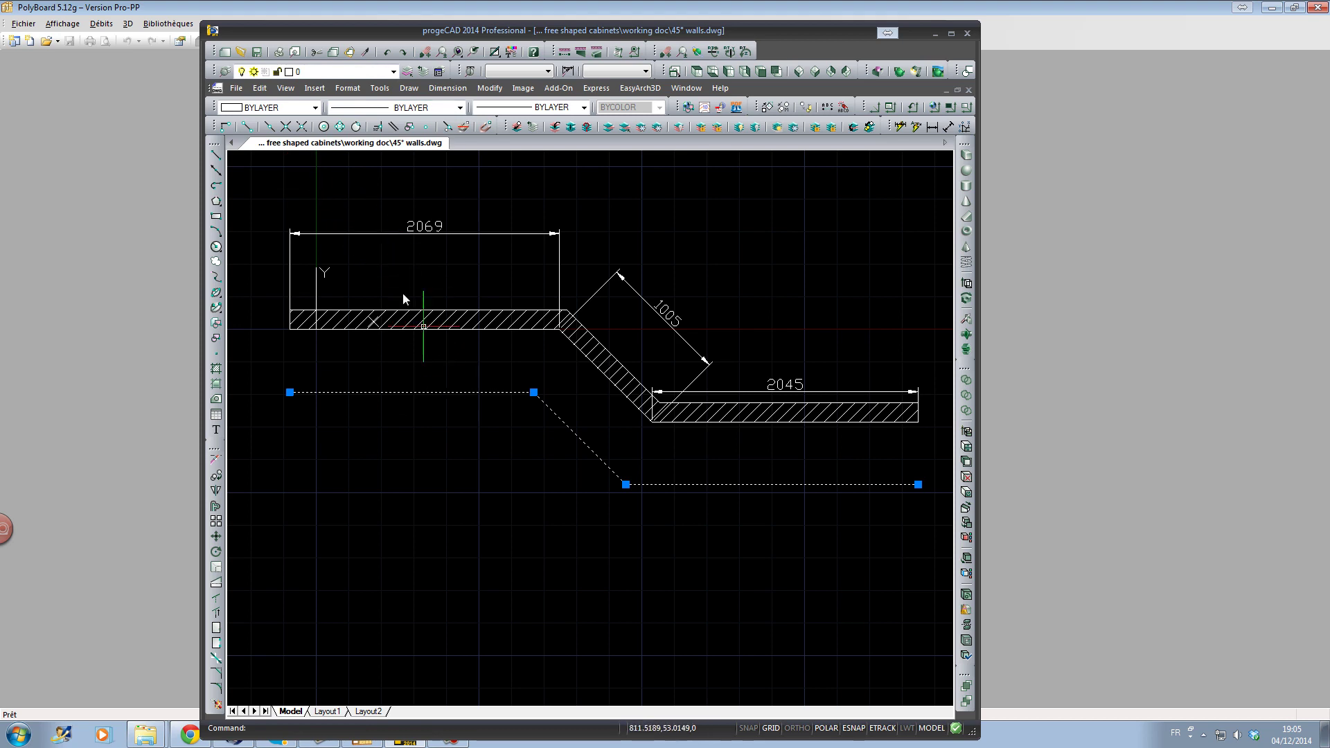
click(315, 107)
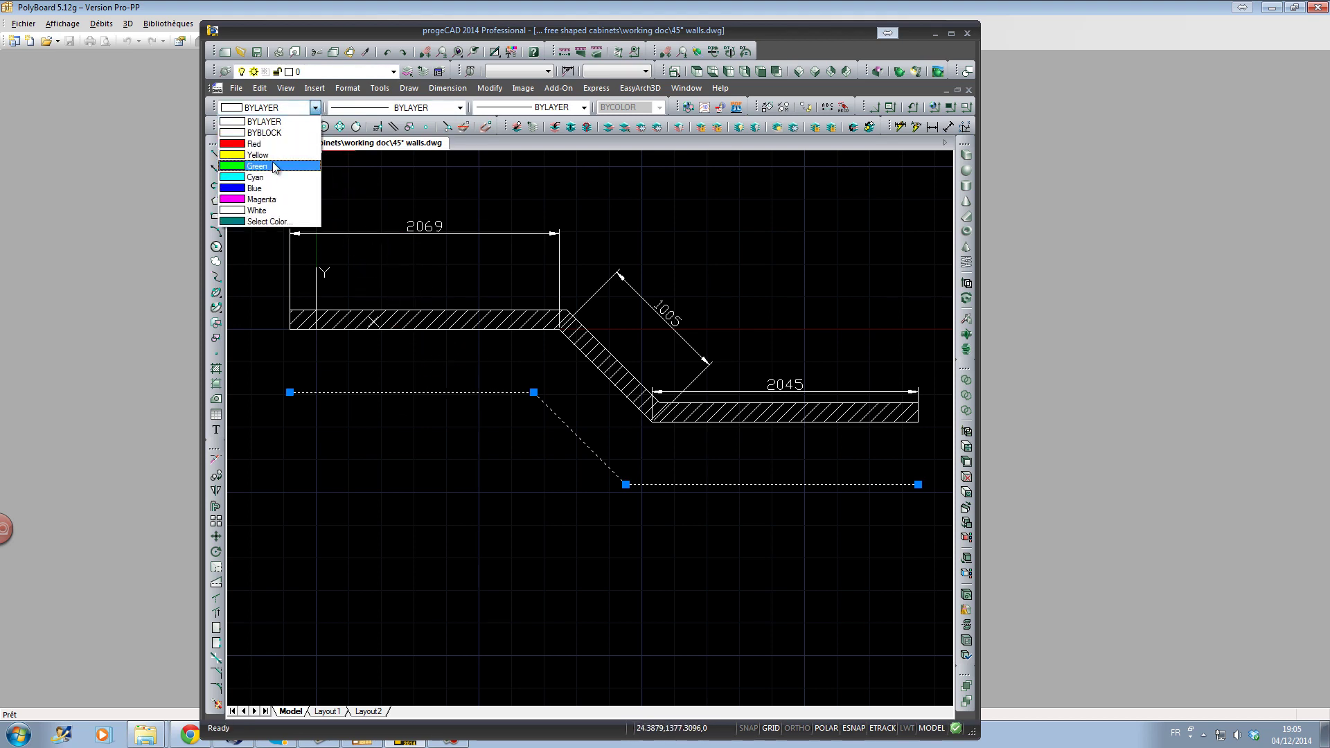
click(275, 167)
key(Escape)
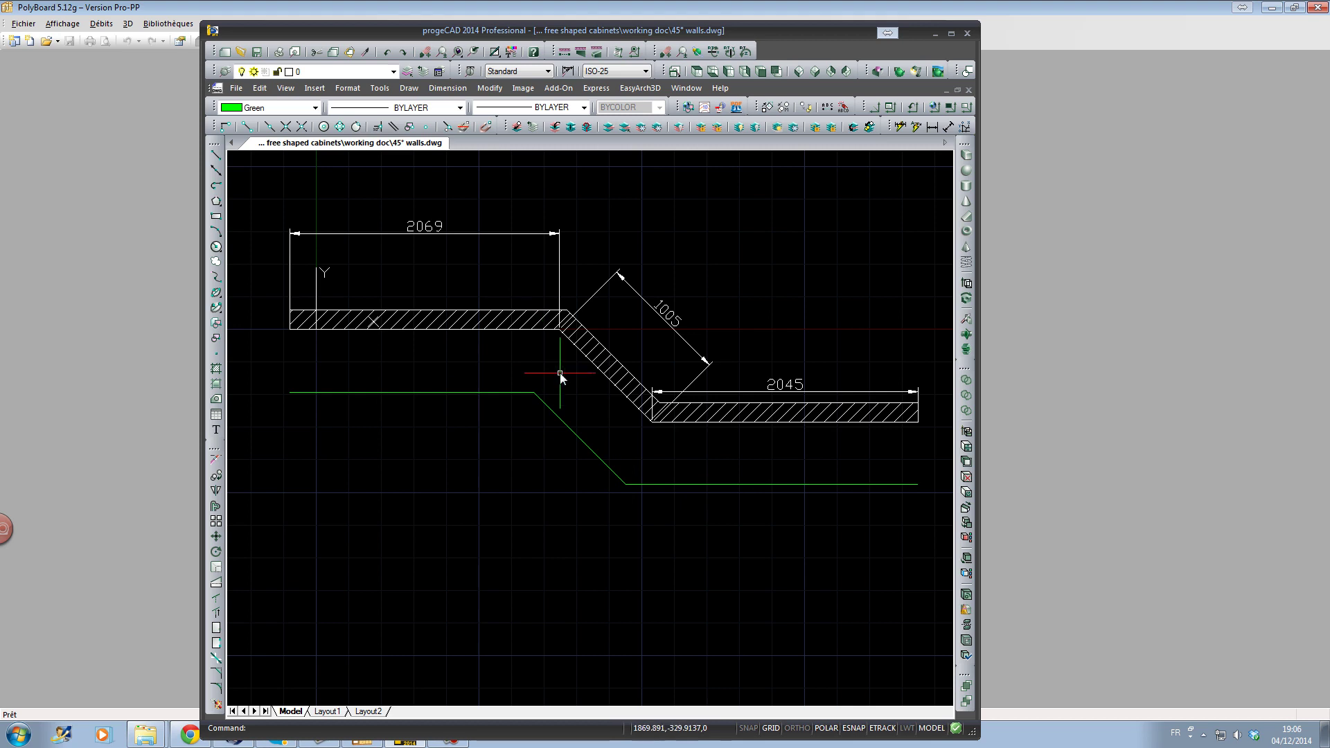
Draw two vertical lines from beyond the front line up to the wall face, one near each end of the run.
text(l)
key(Return)
click(338, 414)
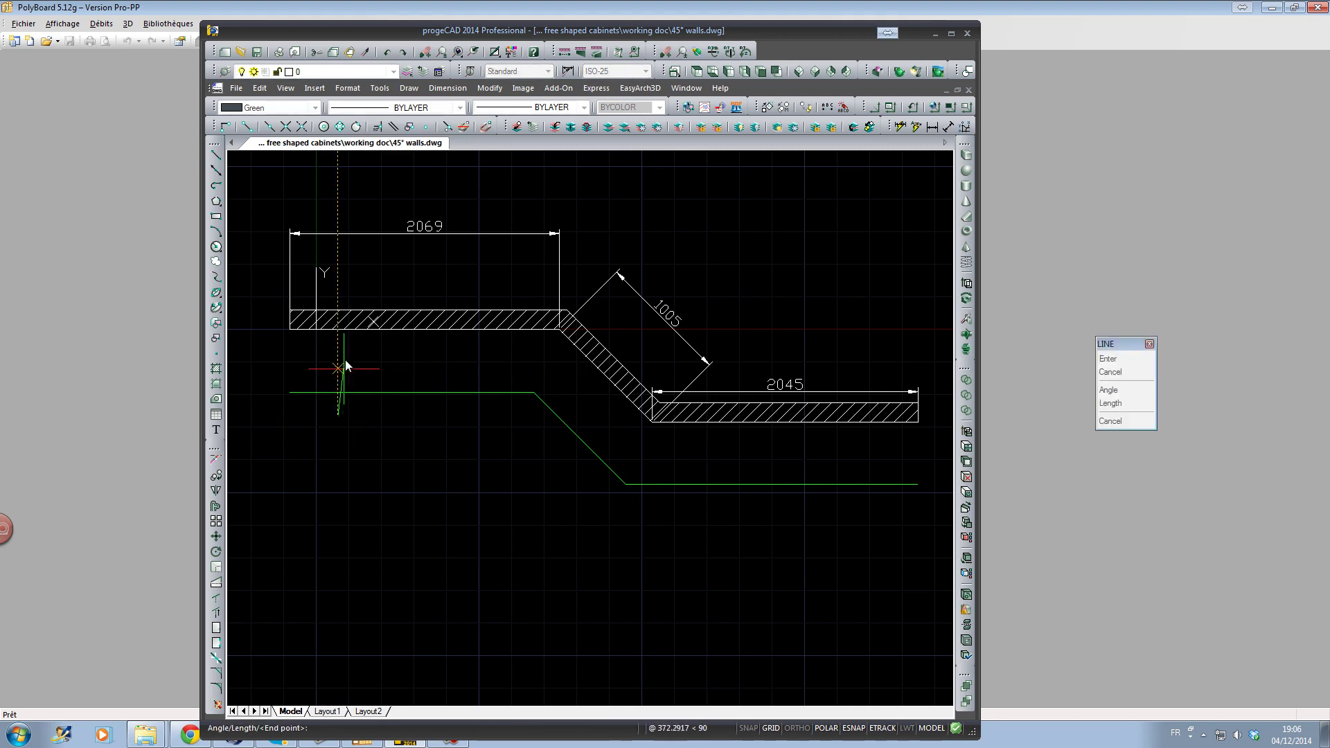
click(343, 335)
key(Return)
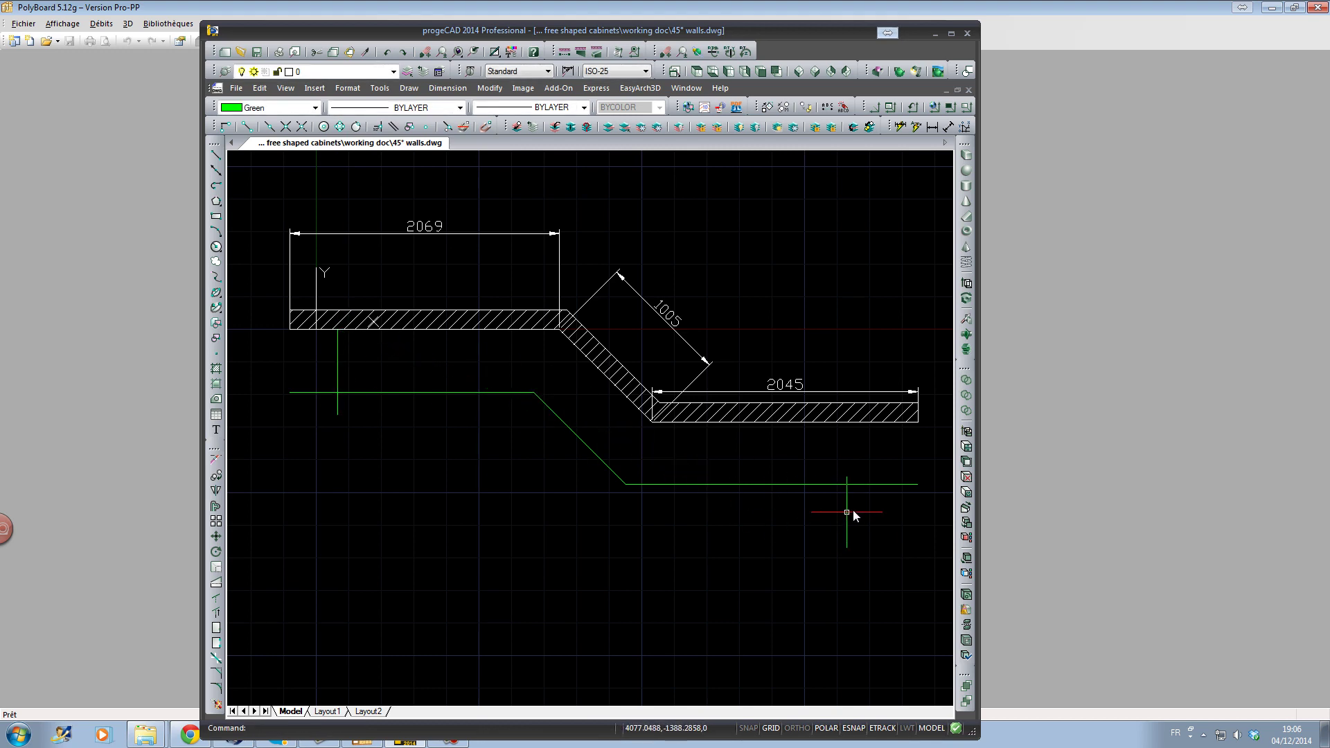
key(Return)
click(866, 502)
click(866, 422)
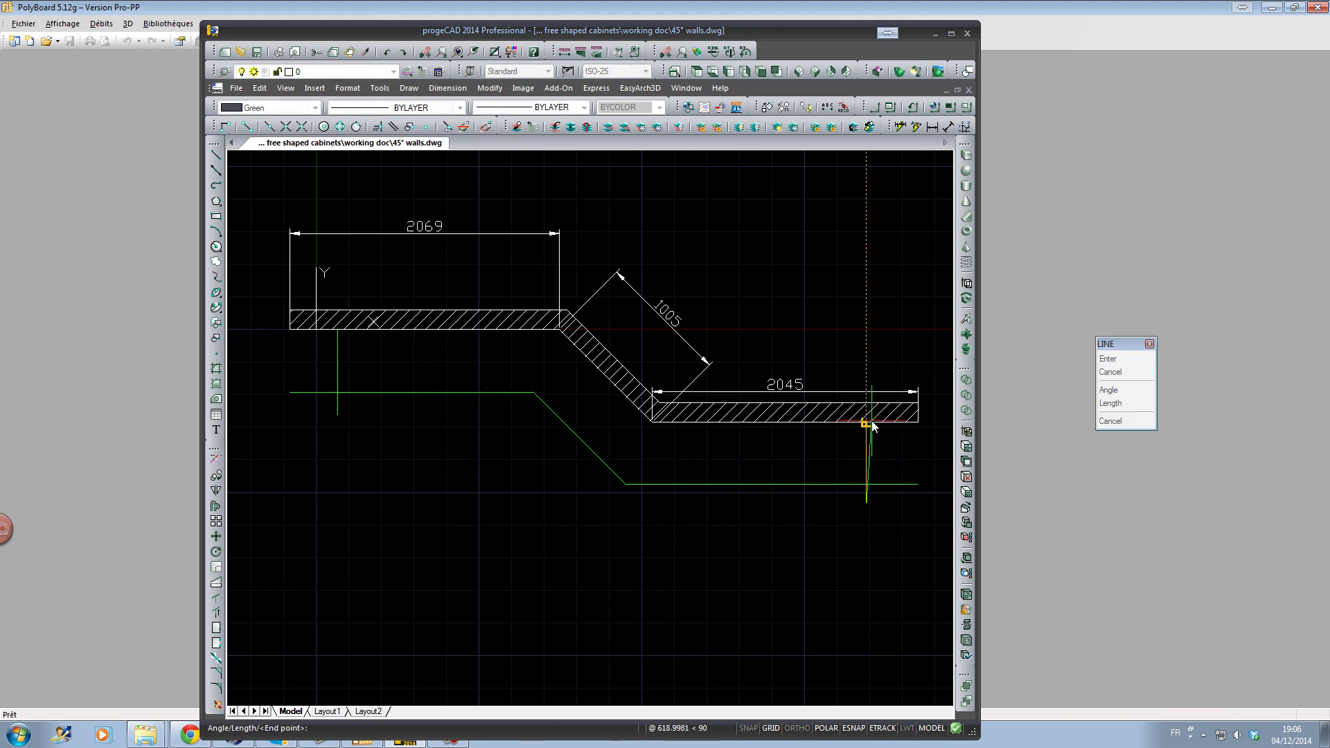
key(Return)
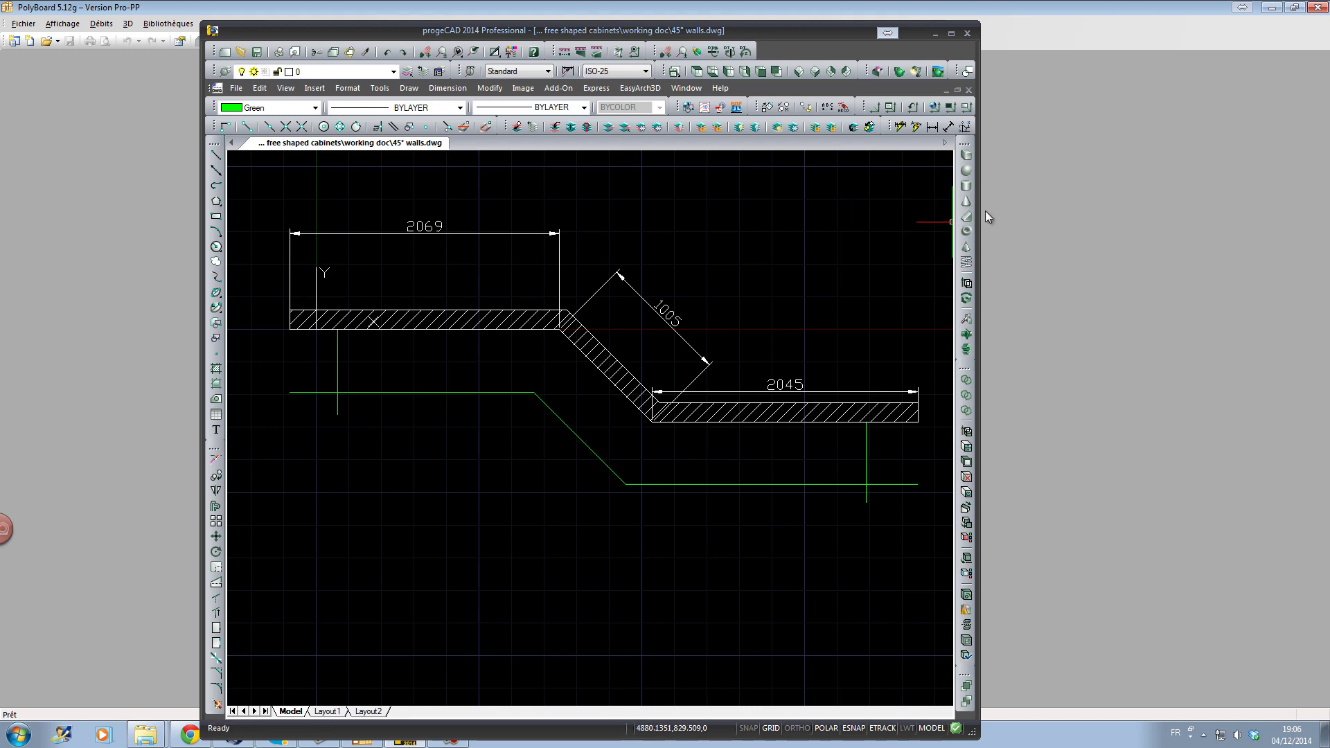
Widen the drawing window and set the UCS origin where the left vertical line meets the wall face.
drag(978, 214, 1135, 218)
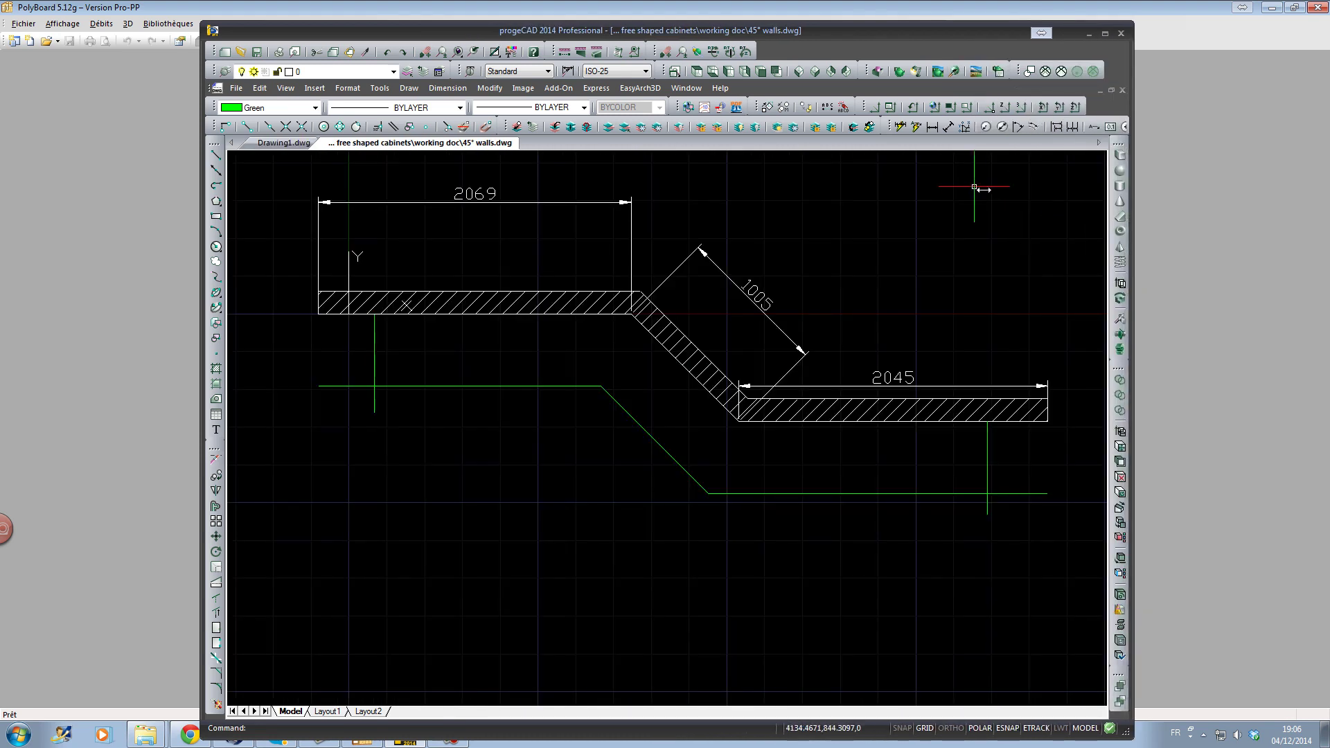
click(989, 107)
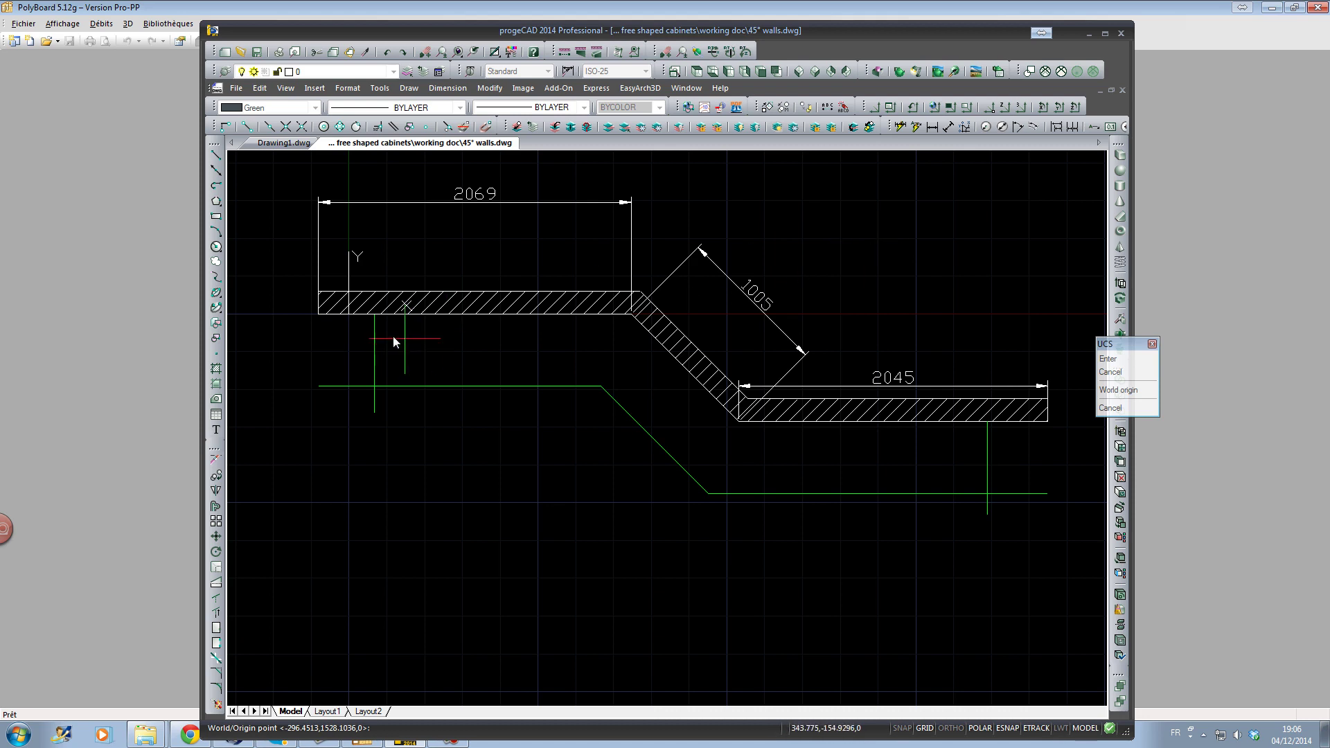
click(375, 330)
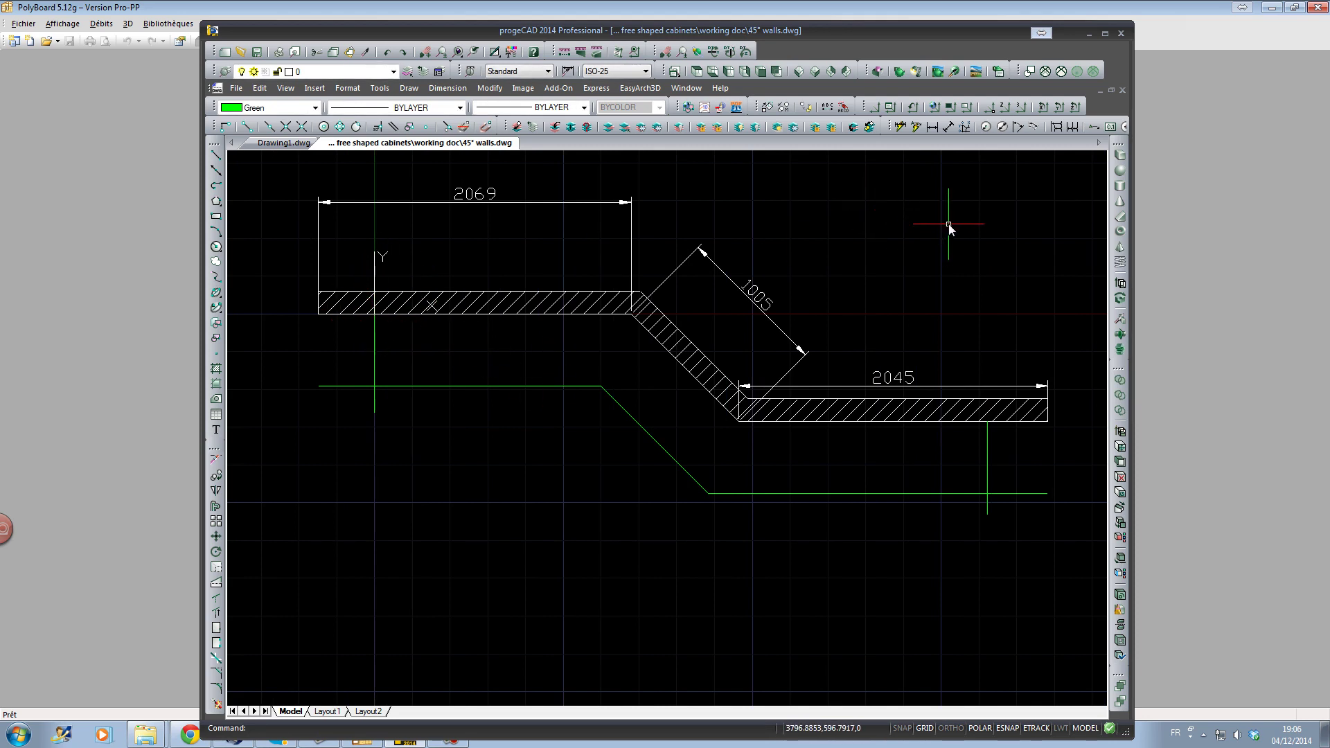
Add a Y ordinate dimension to the front line at the left vertical line, with its leader ending at the line's left end.
click(964, 128)
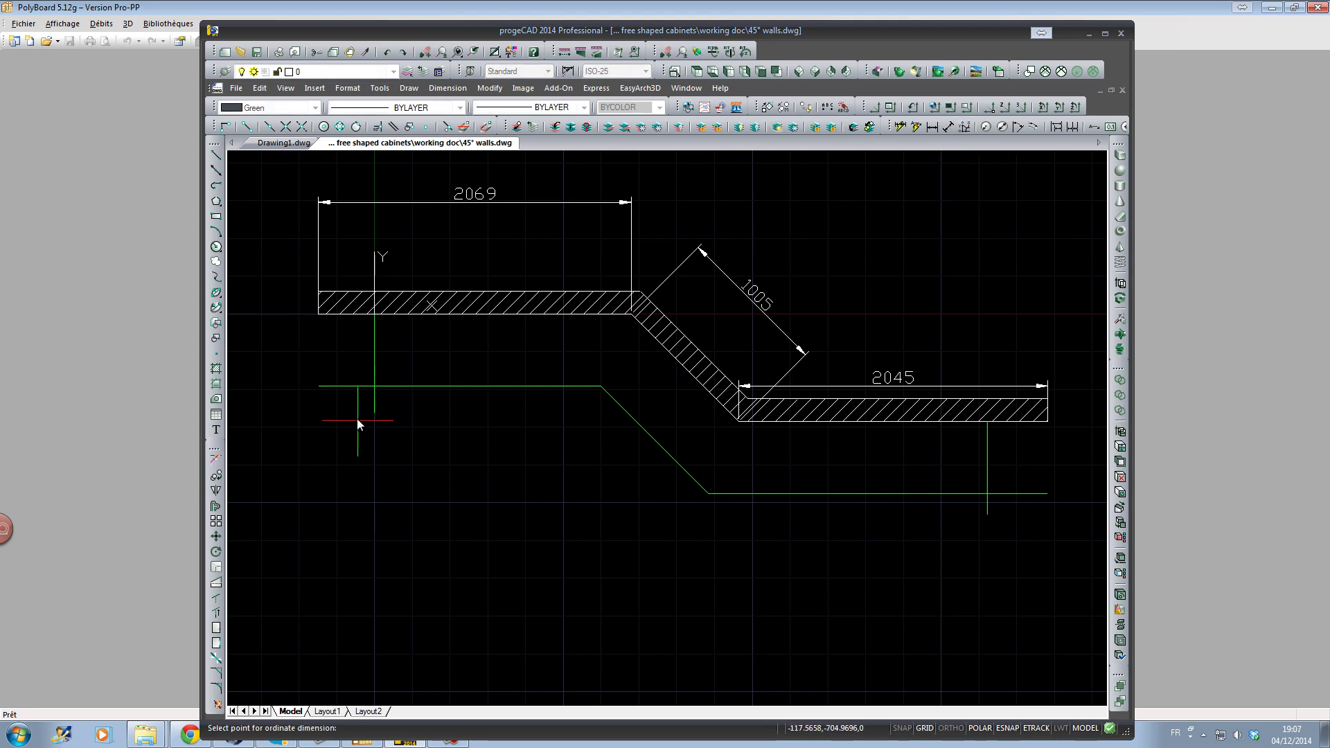
click(375, 386)
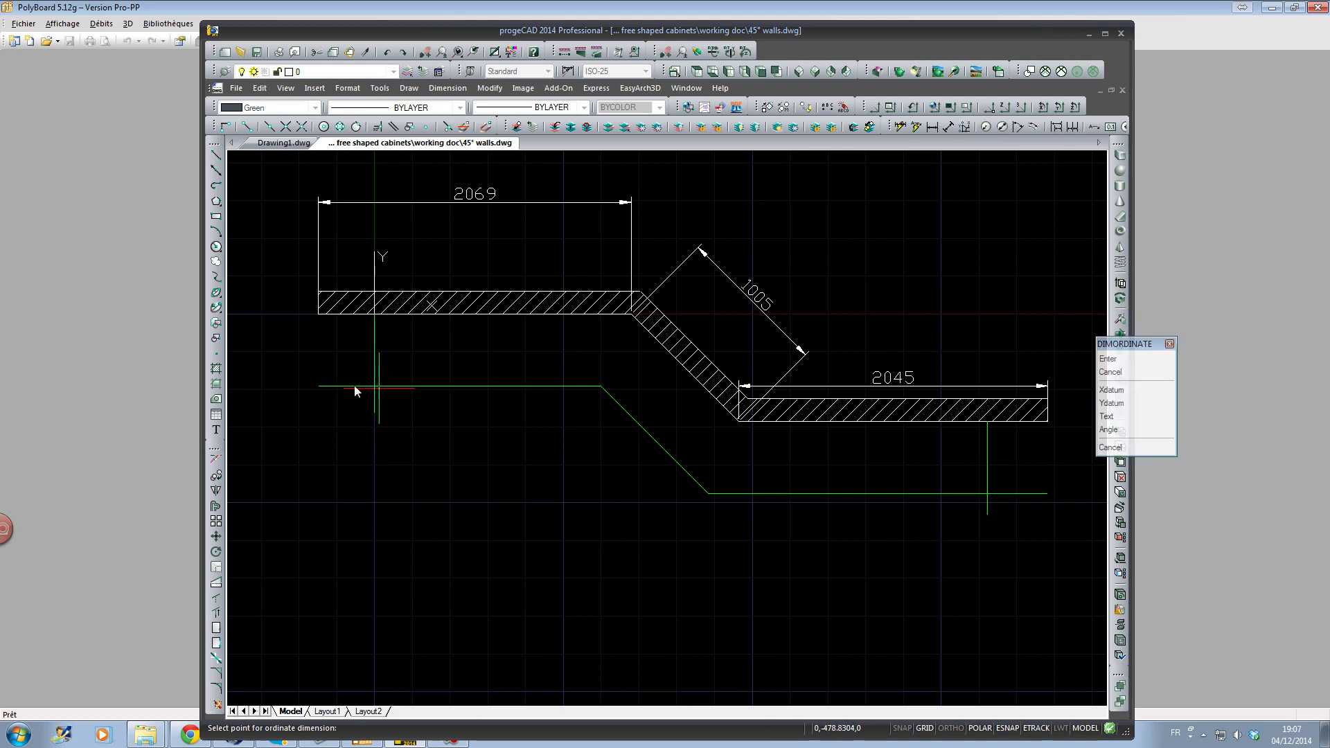
click(318, 386)
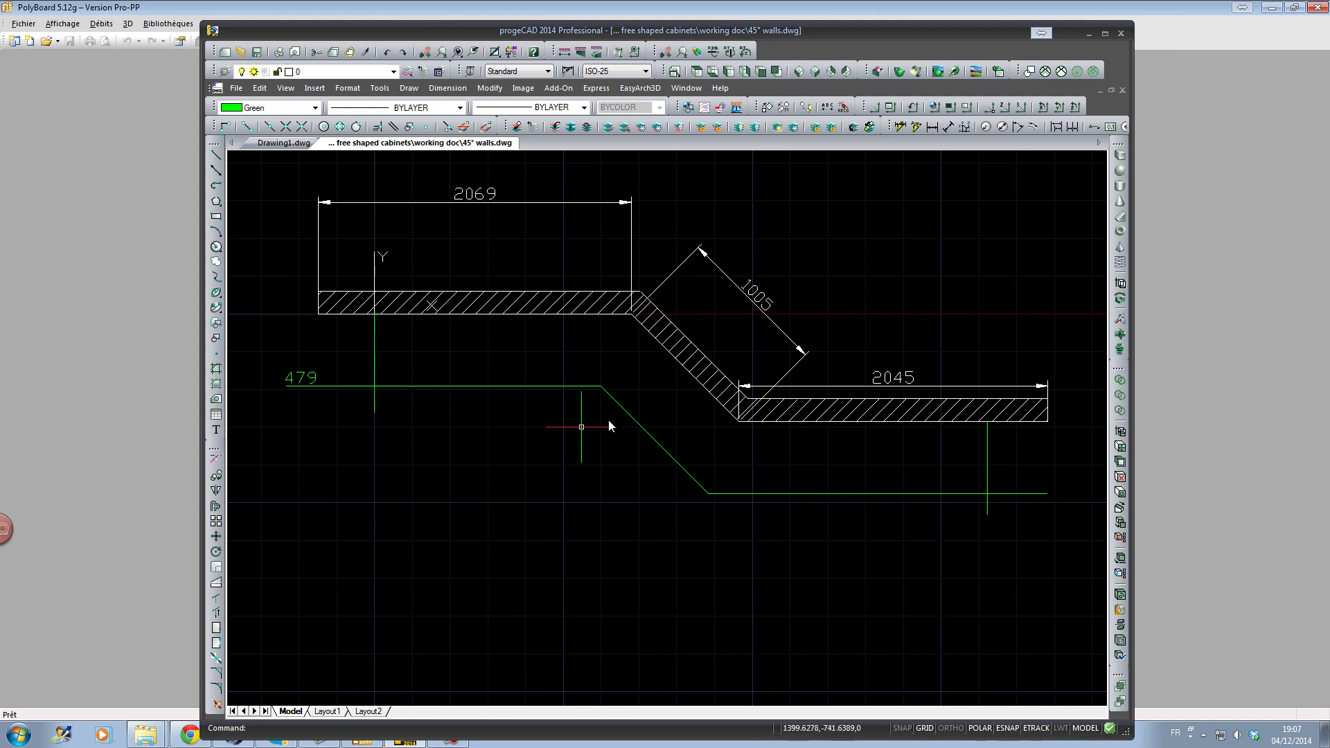
Add X ordinate dimensions at both corners of the front line and at the right vertical line.
key(Return)
click(600, 380)
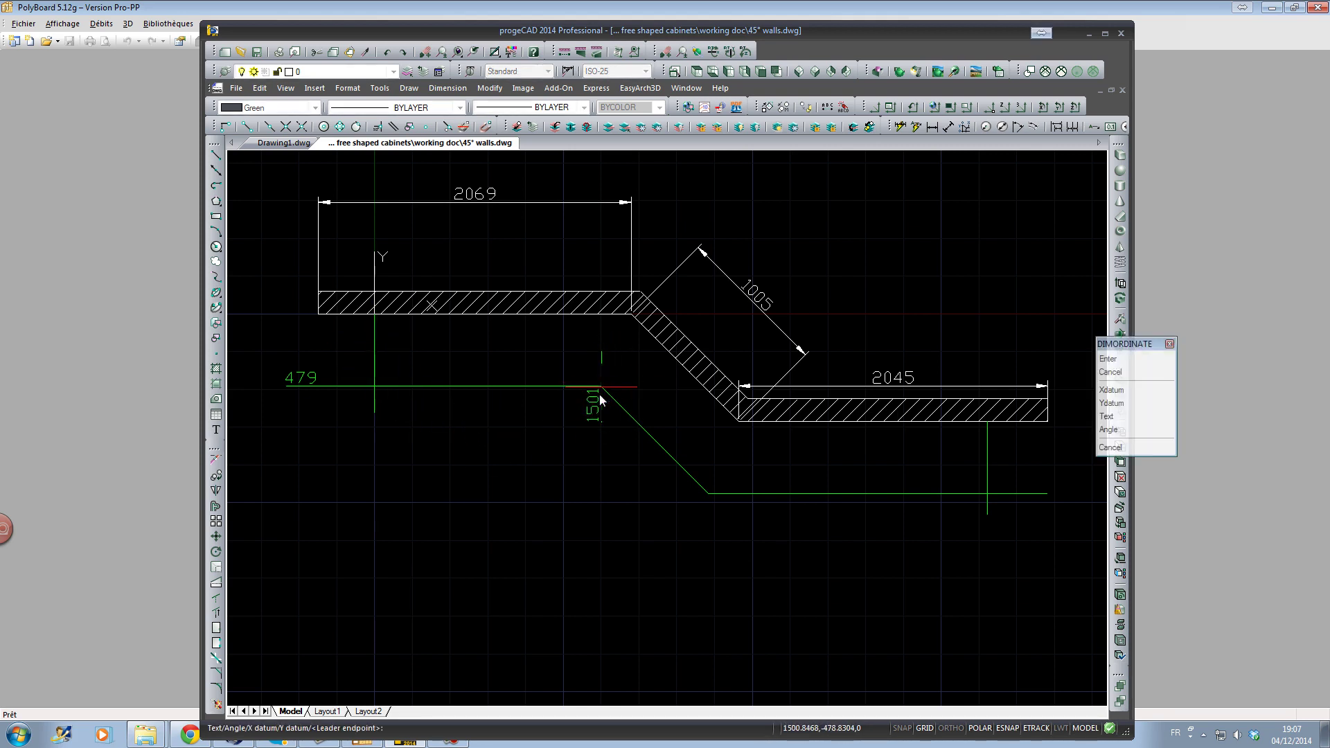
click(601, 434)
key(Return)
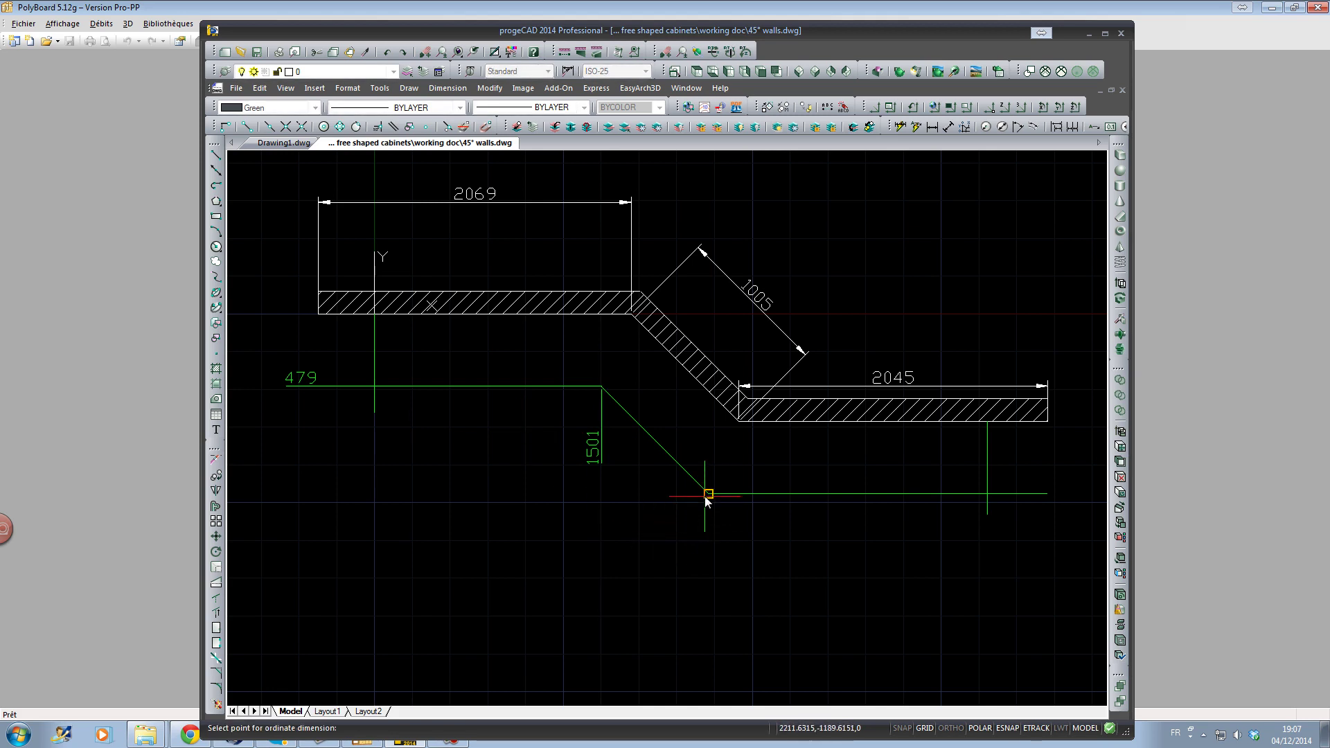
click(707, 493)
click(707, 569)
key(Return)
click(987, 519)
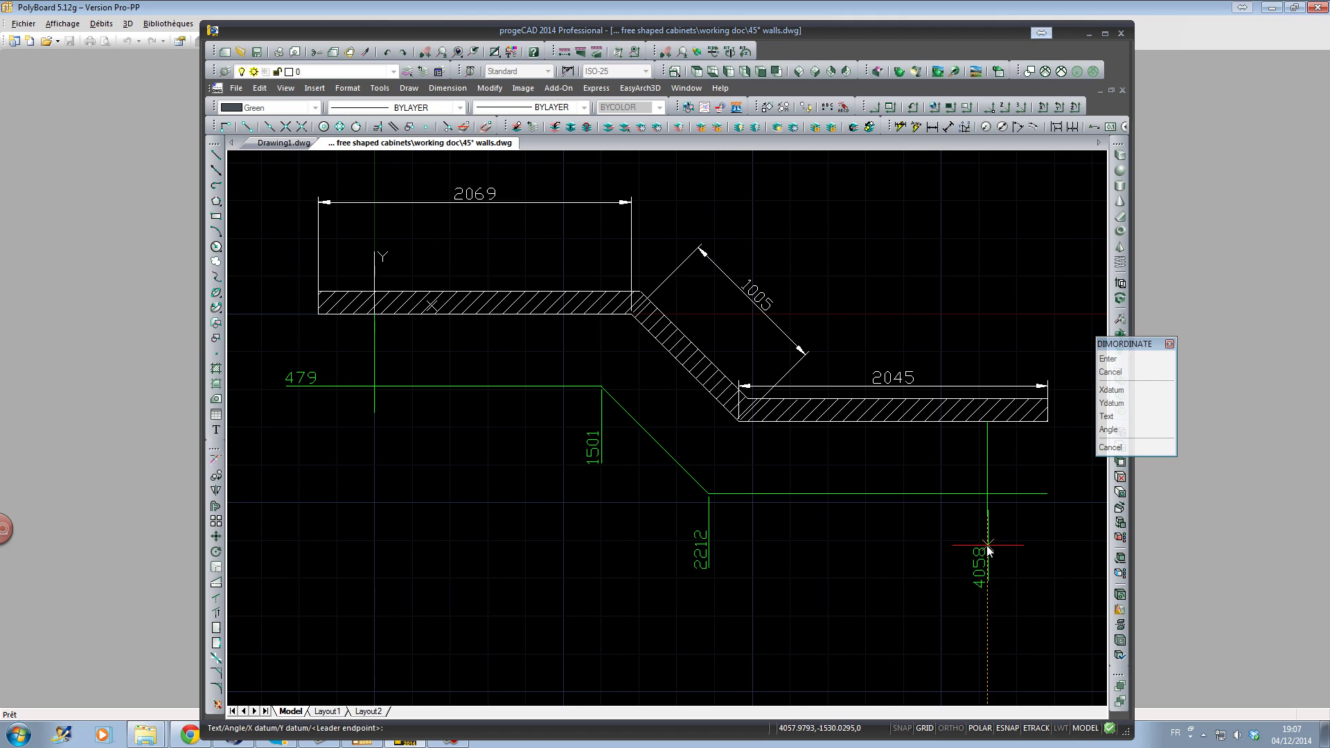
click(986, 545)
Add X ordinate dimensions at the two corners of the inner wall face.
key(Return)
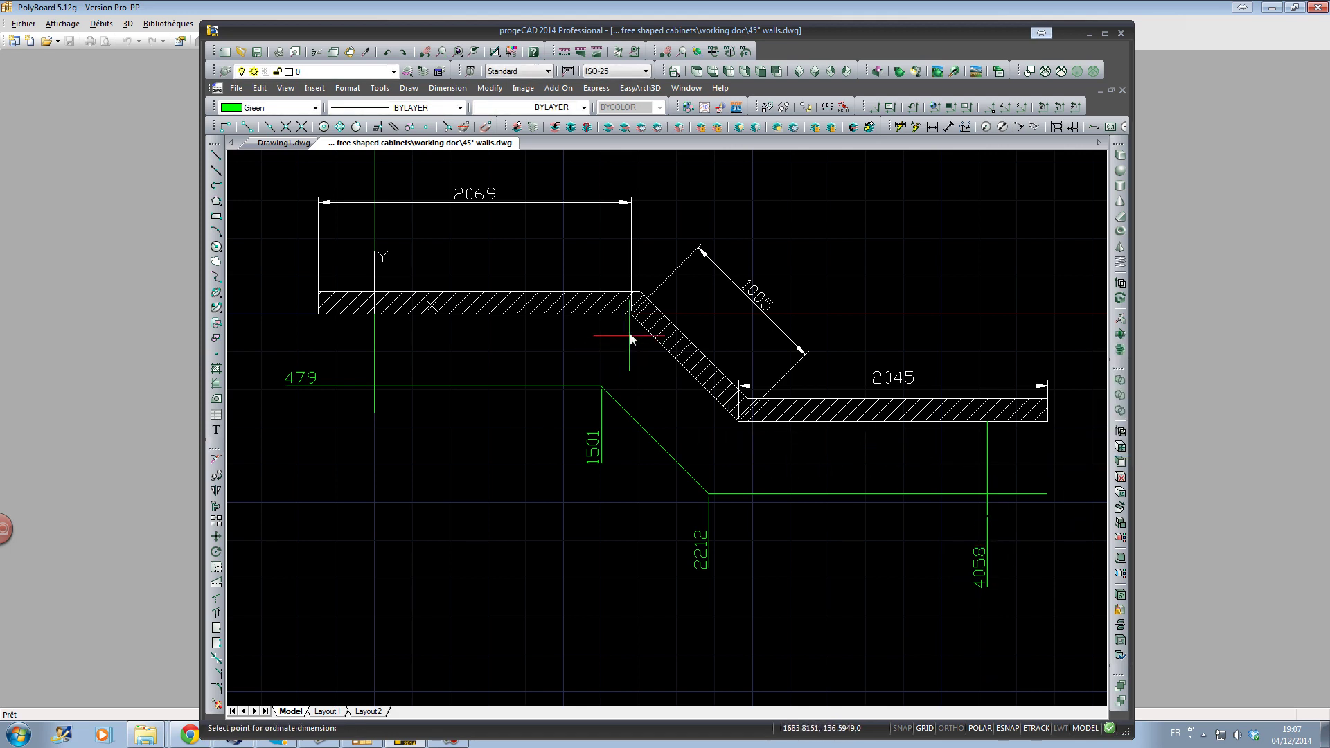
click(630, 325)
click(630, 361)
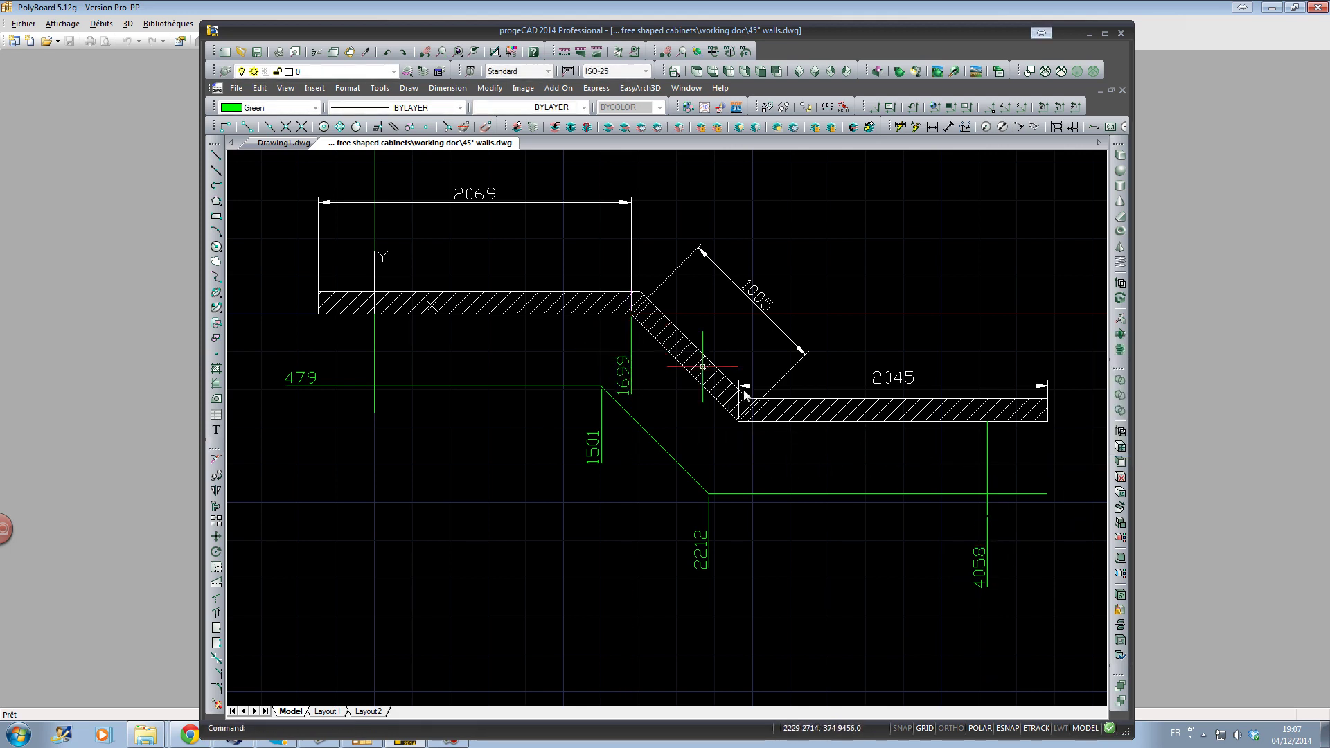
key(Return)
click(738, 421)
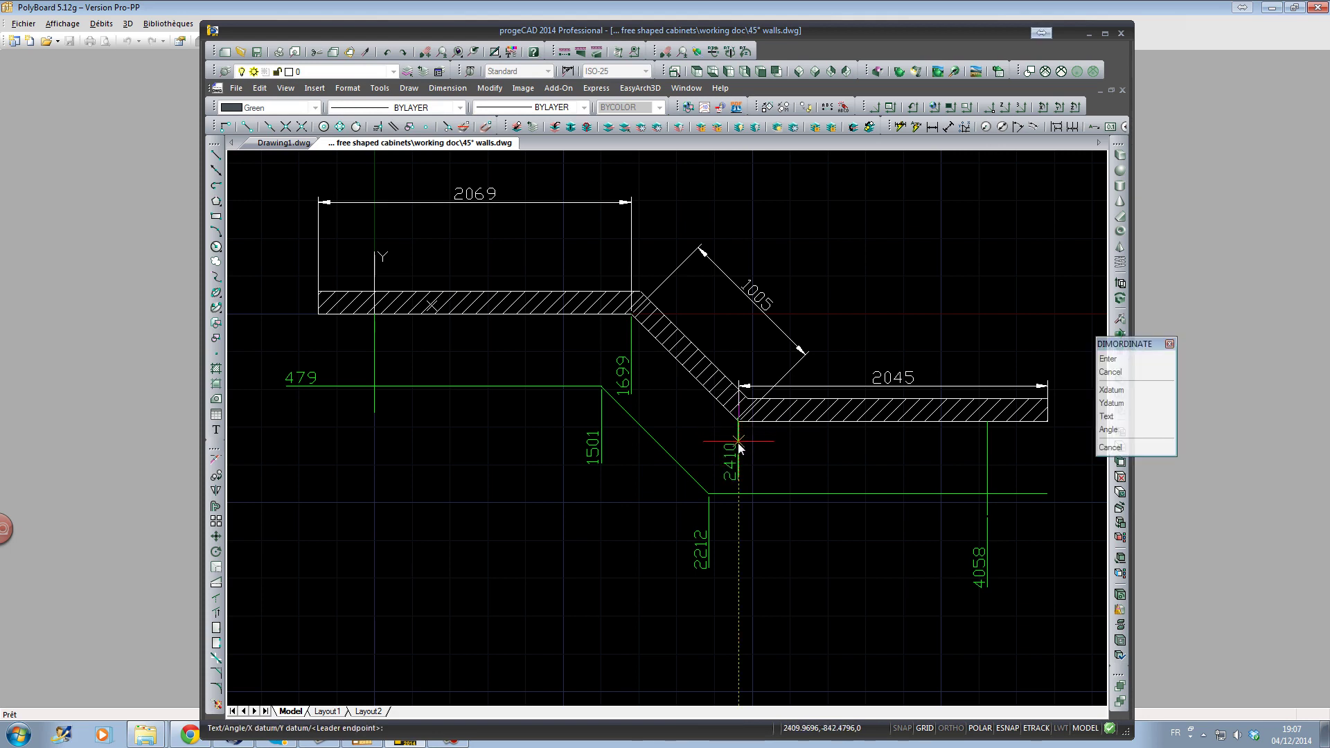
click(738, 446)
Add a Y ordinate dimension at the right end of the lower wall's inner face.
key(Return)
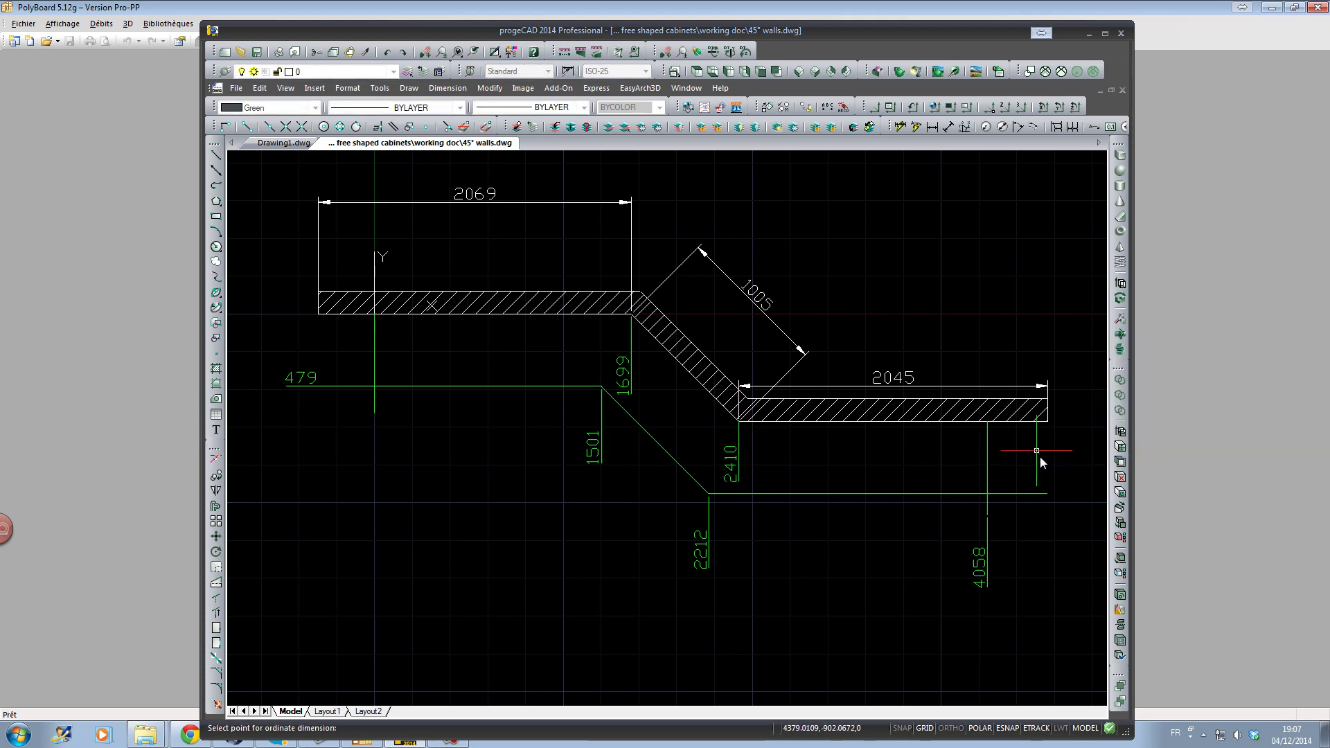
click(1047, 424)
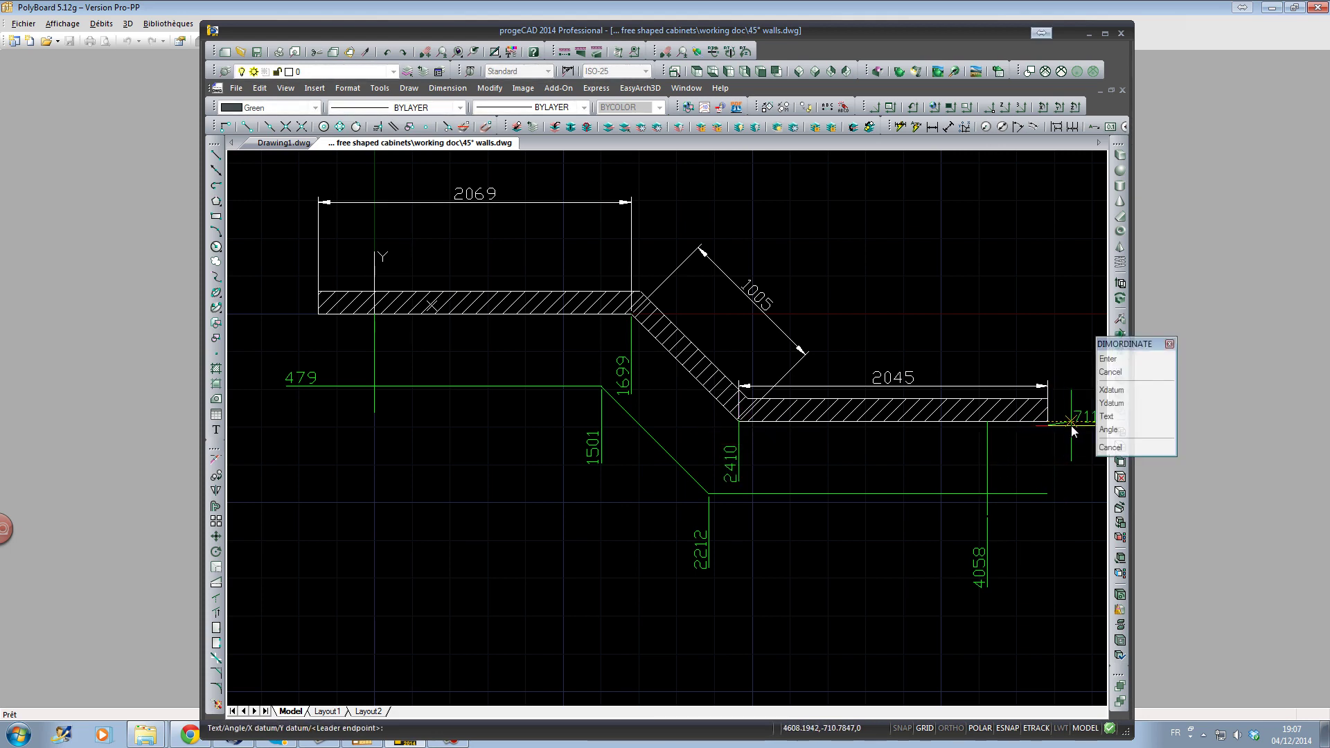
click(1074, 425)
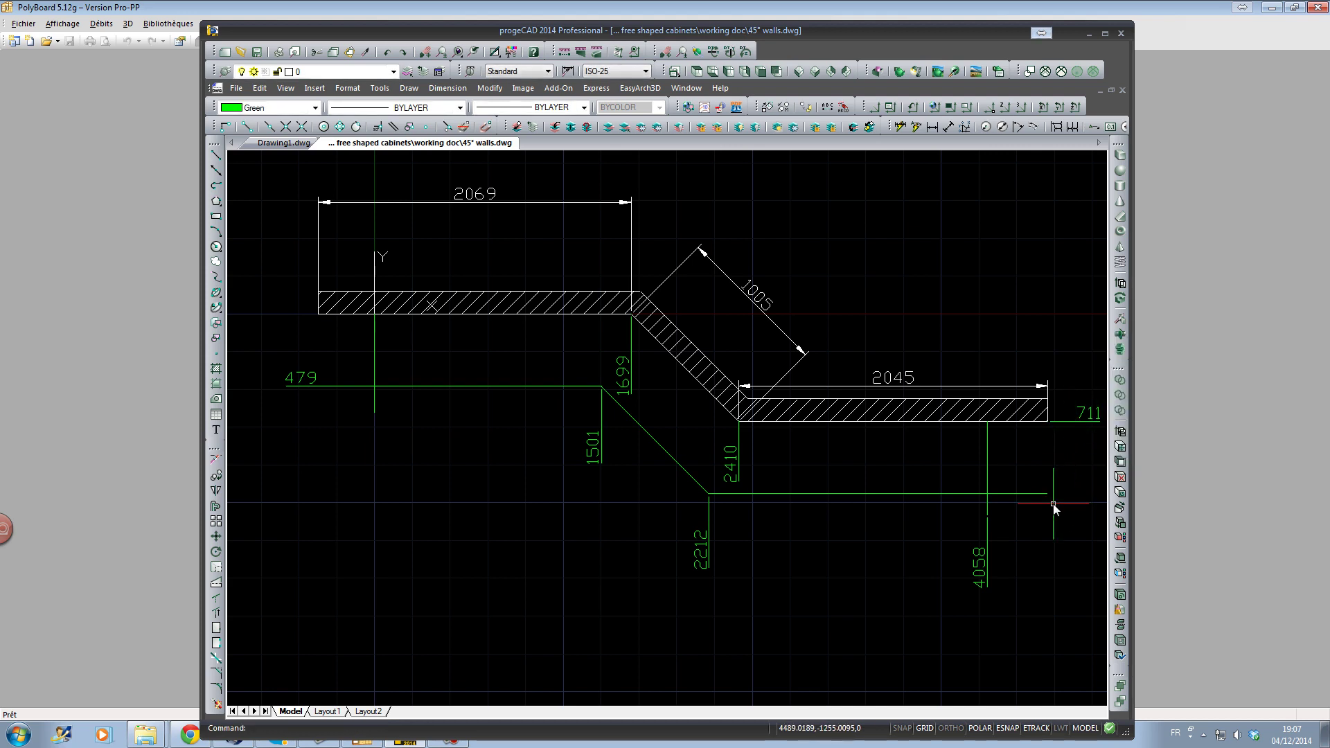
Try an X ordinate dimension at the front line's right end, and delete it.
key(Return)
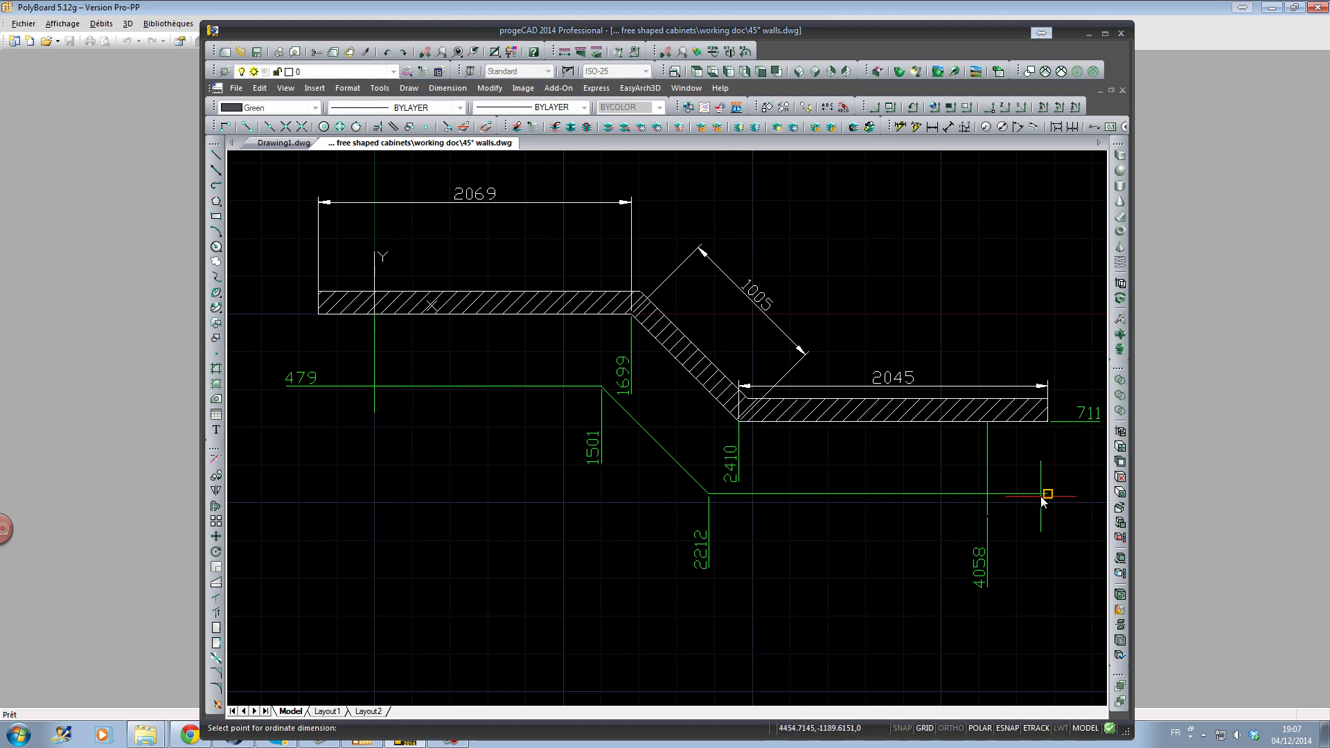
click(1047, 493)
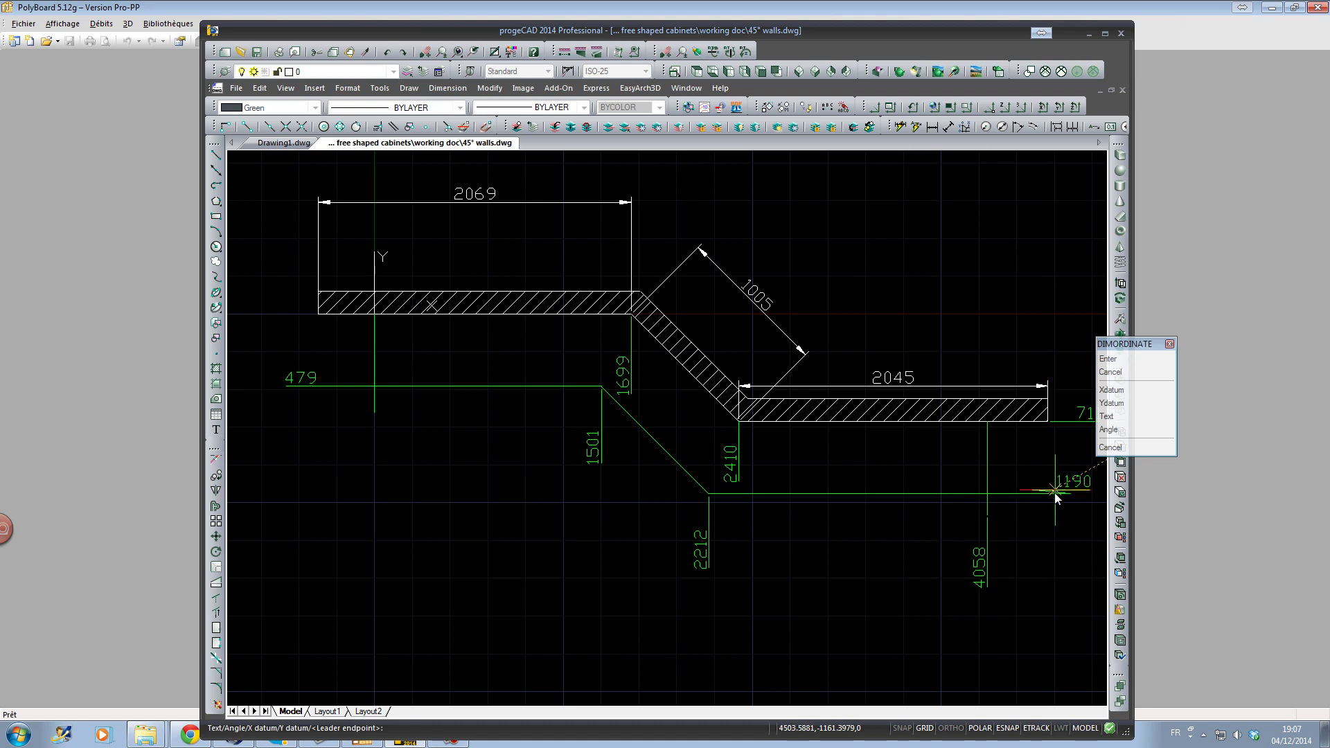
click(1047, 537)
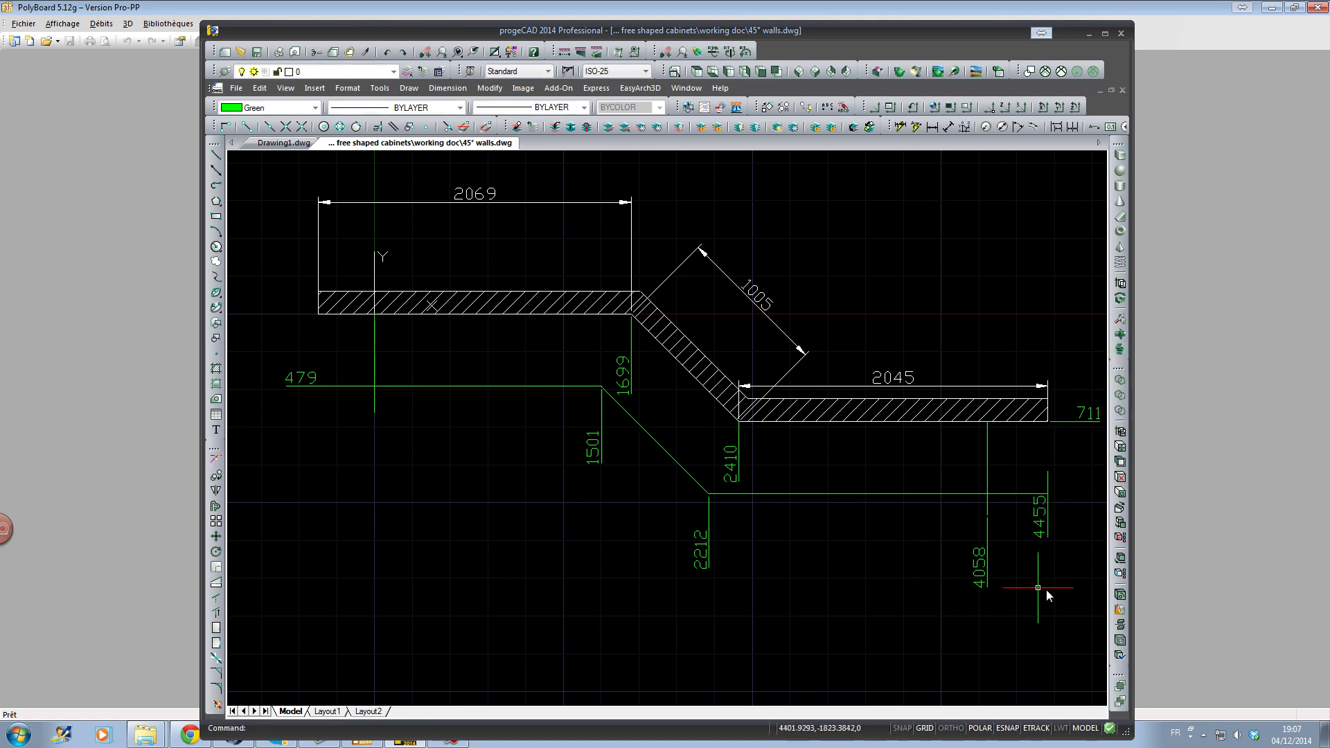
click(1047, 521)
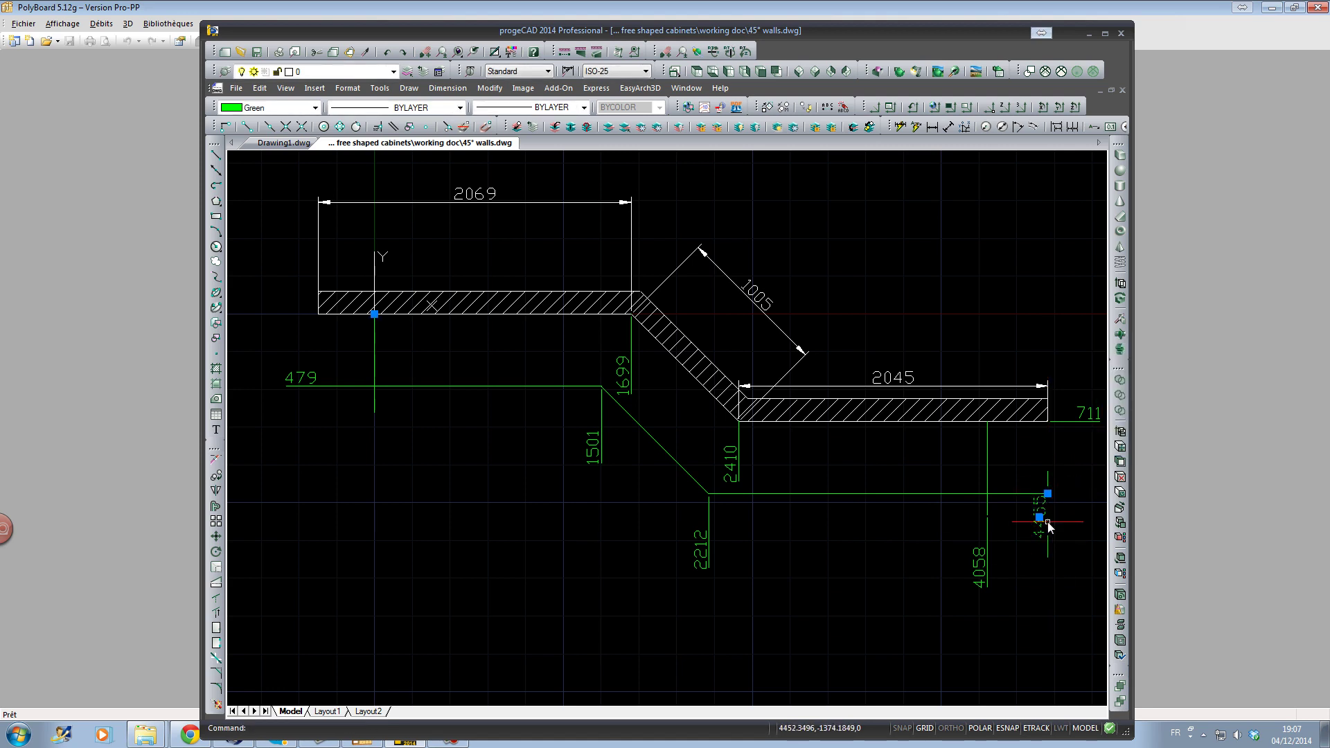
key(Delete)
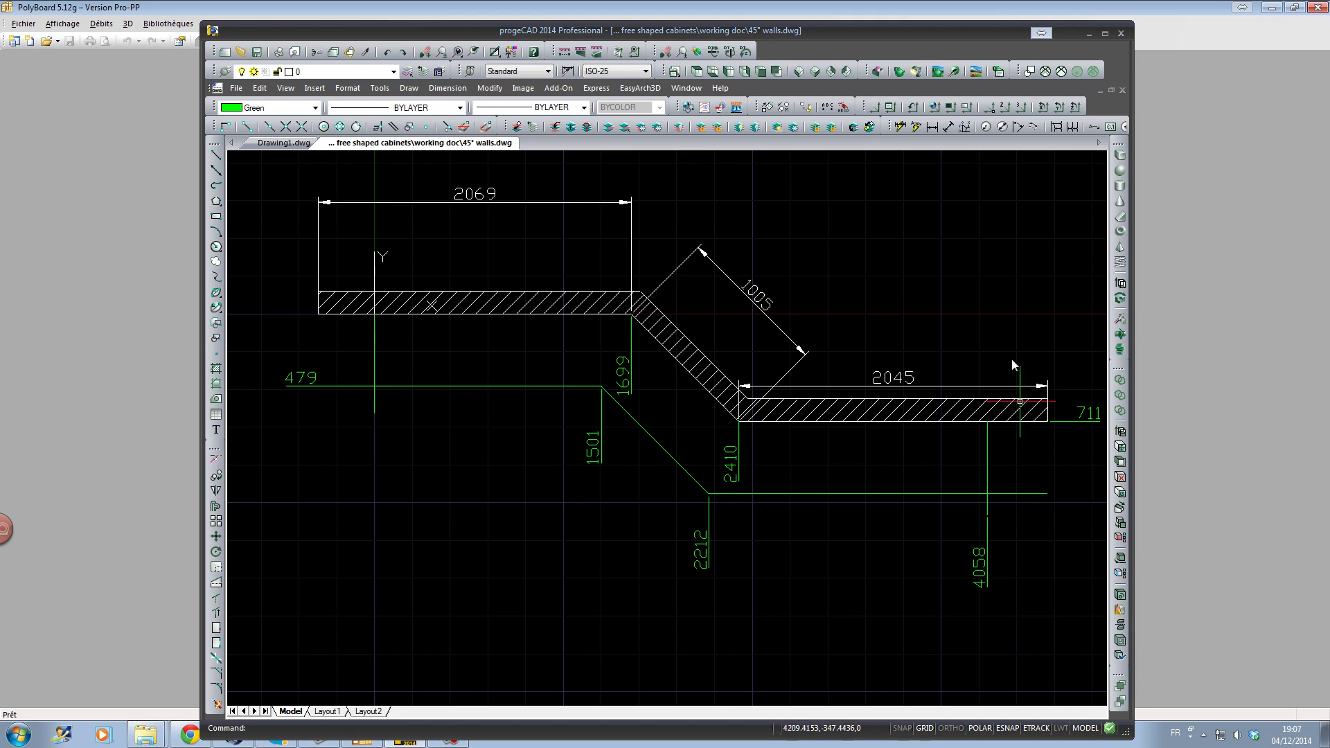
right_click(1070, 480)
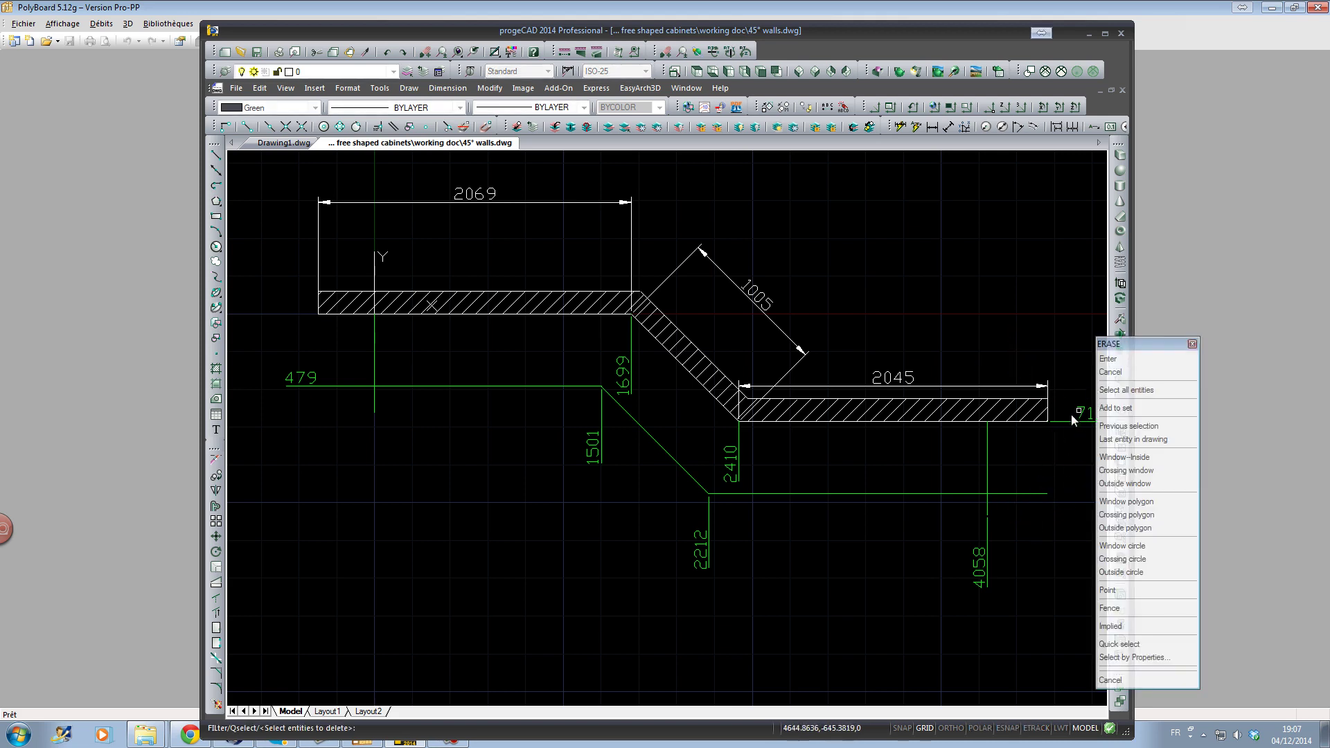
key(Escape)
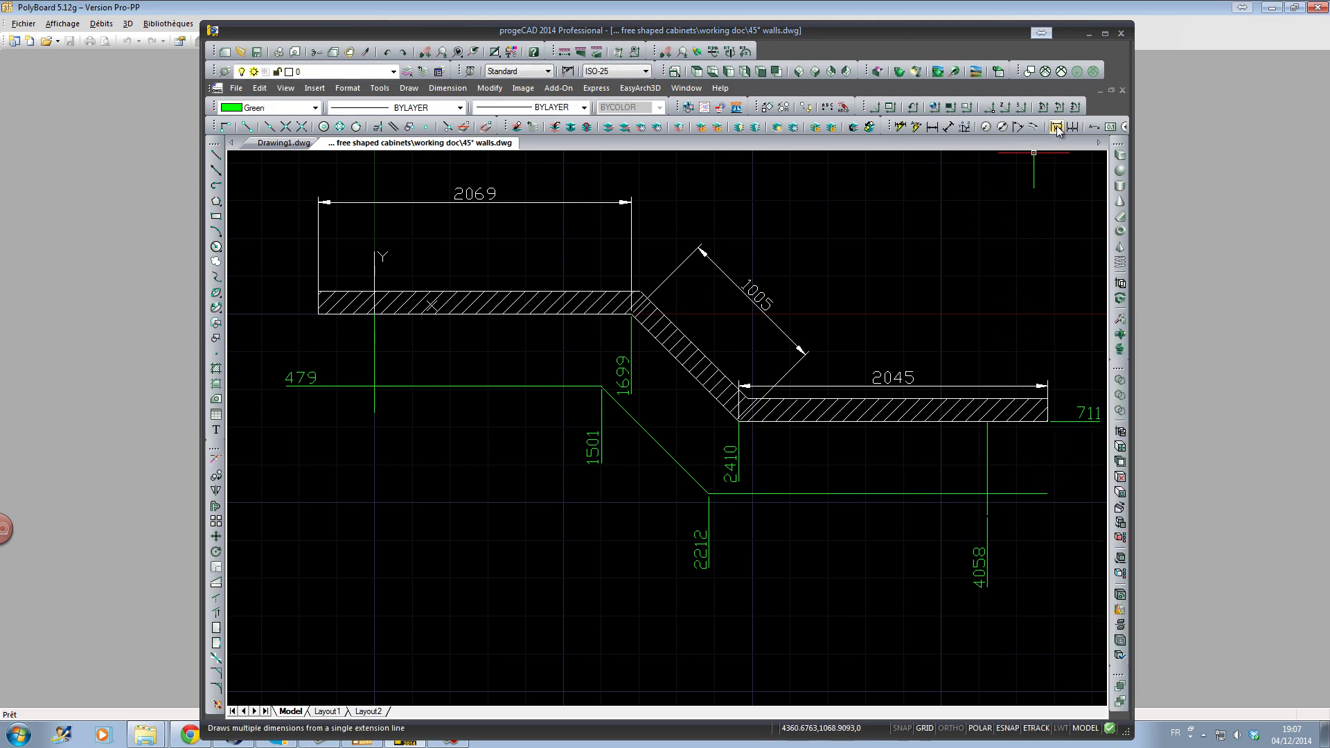
Add a Y ordinate dimension at the right end of the lower horizontal section of the cabinet's front line.
click(964, 127)
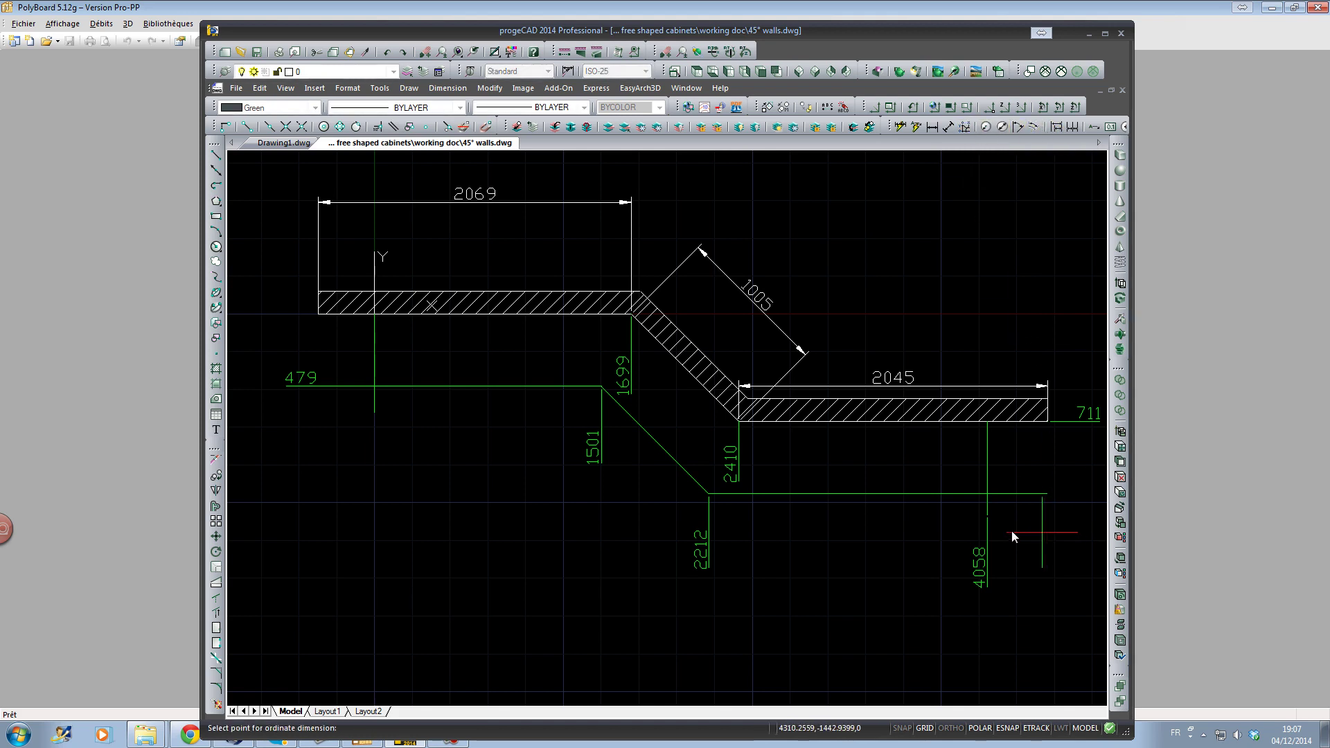
click(1046, 493)
click(1067, 498)
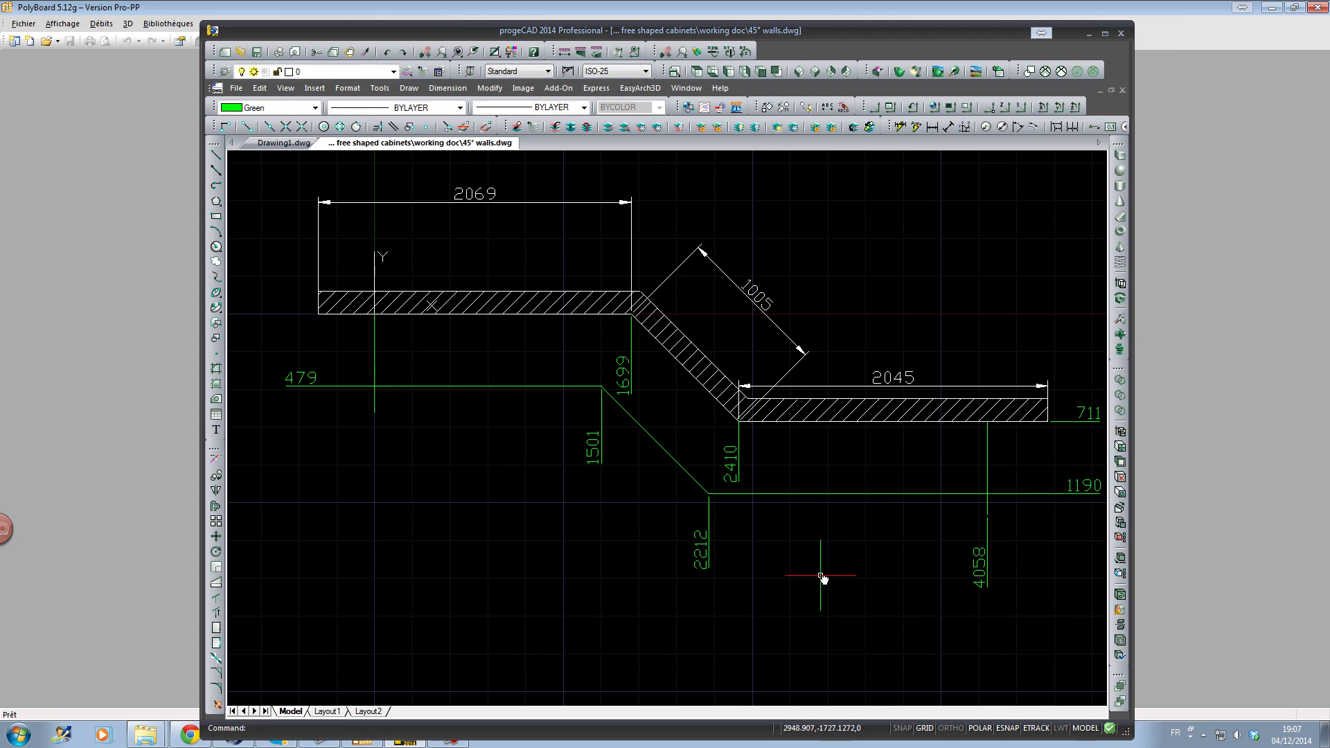
Add an angular dimension between the inner faces of the upper horizontal wall and the angled wall.
middle_drag(824, 580, 797, 575)
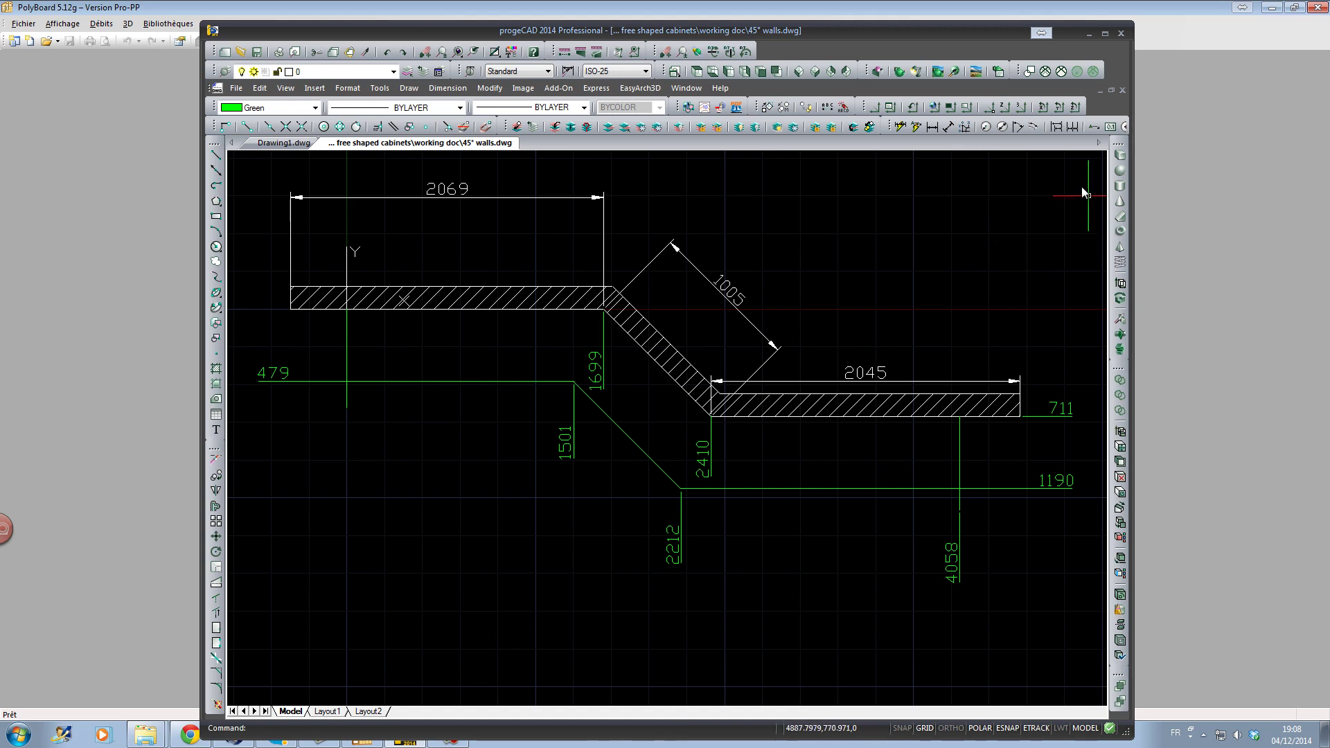
click(579, 311)
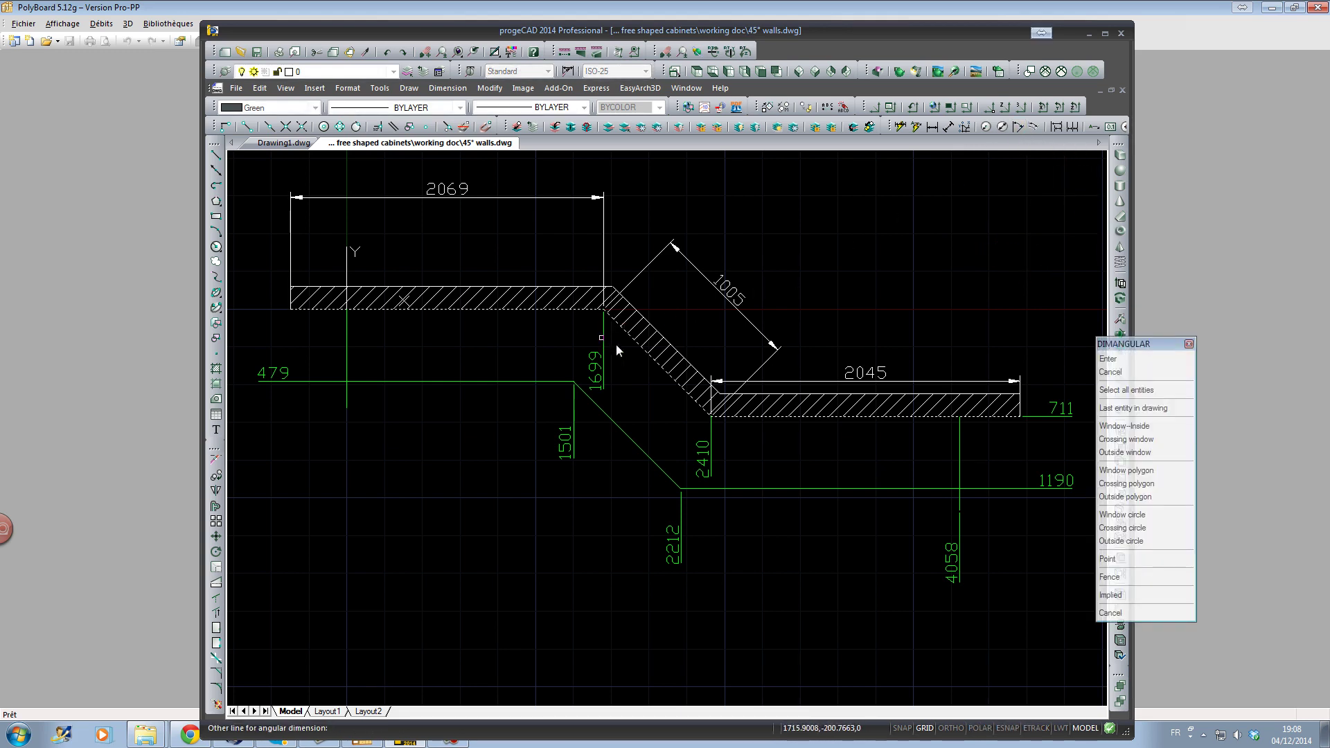
click(644, 347)
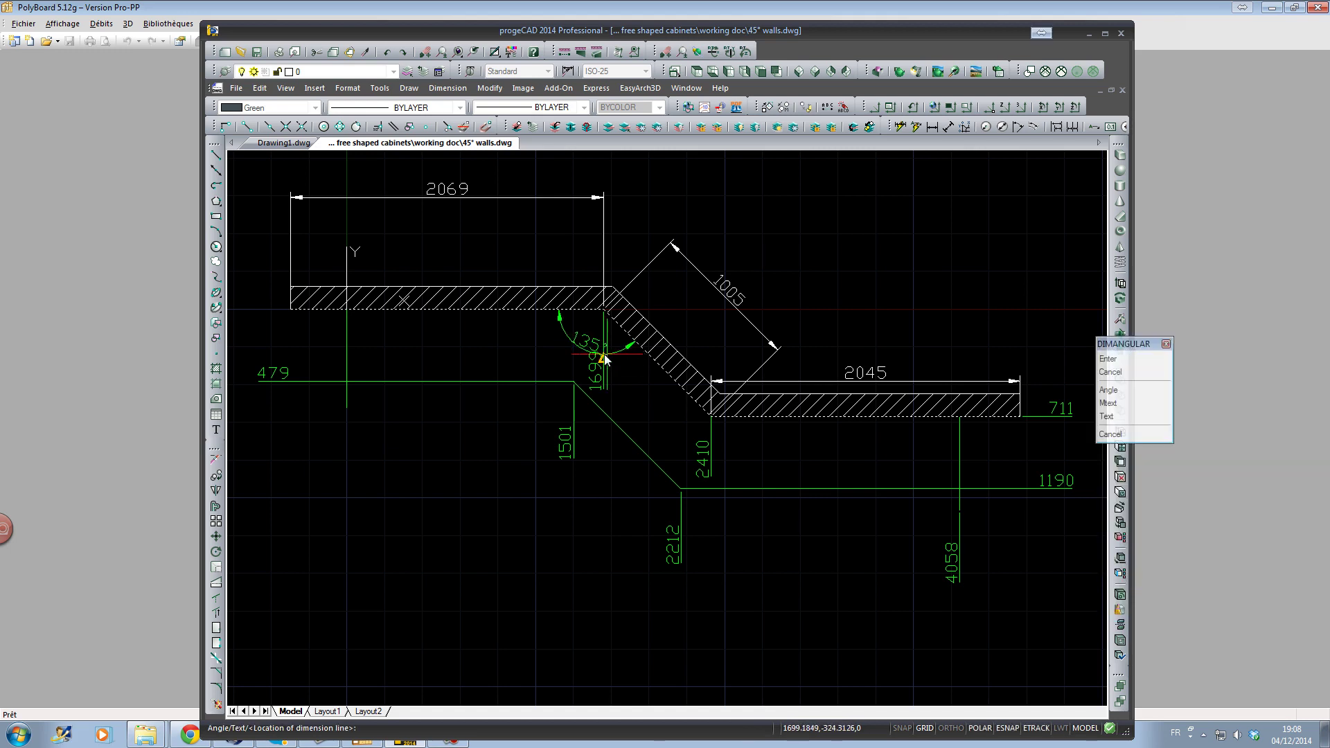
click(594, 342)
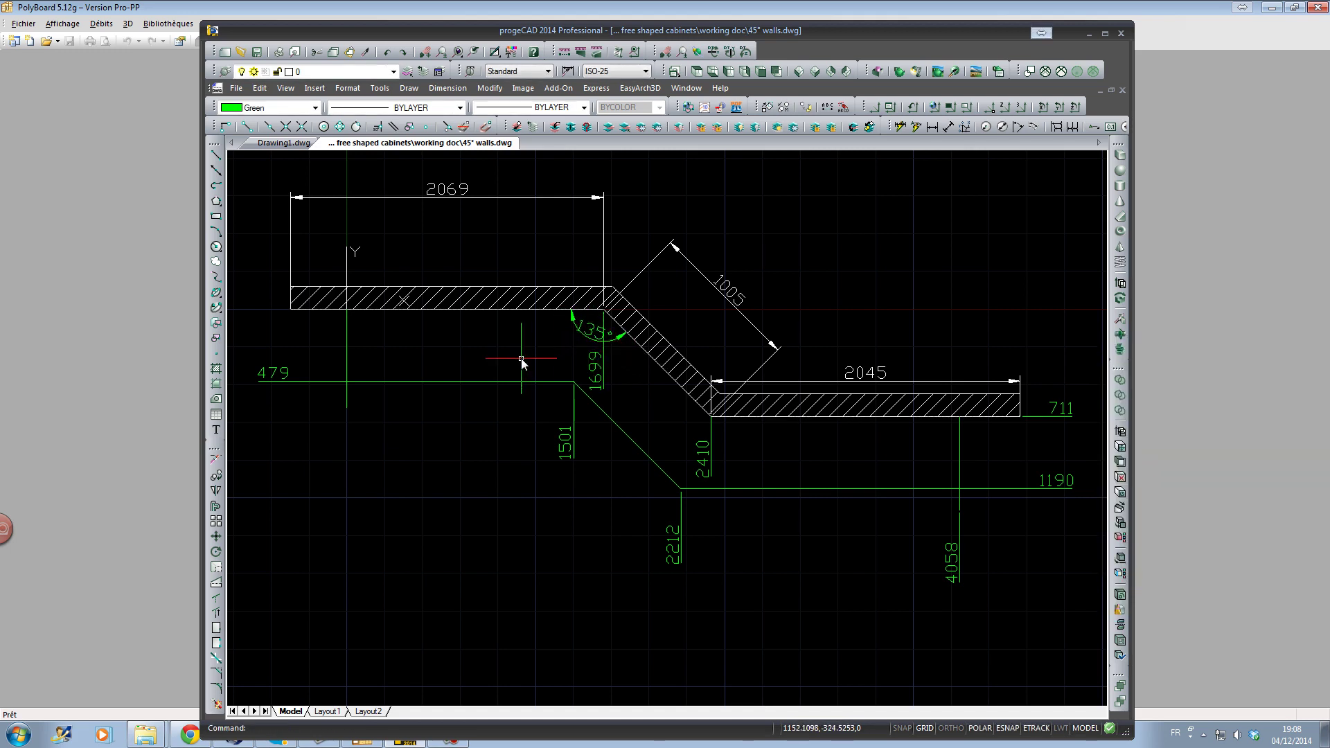
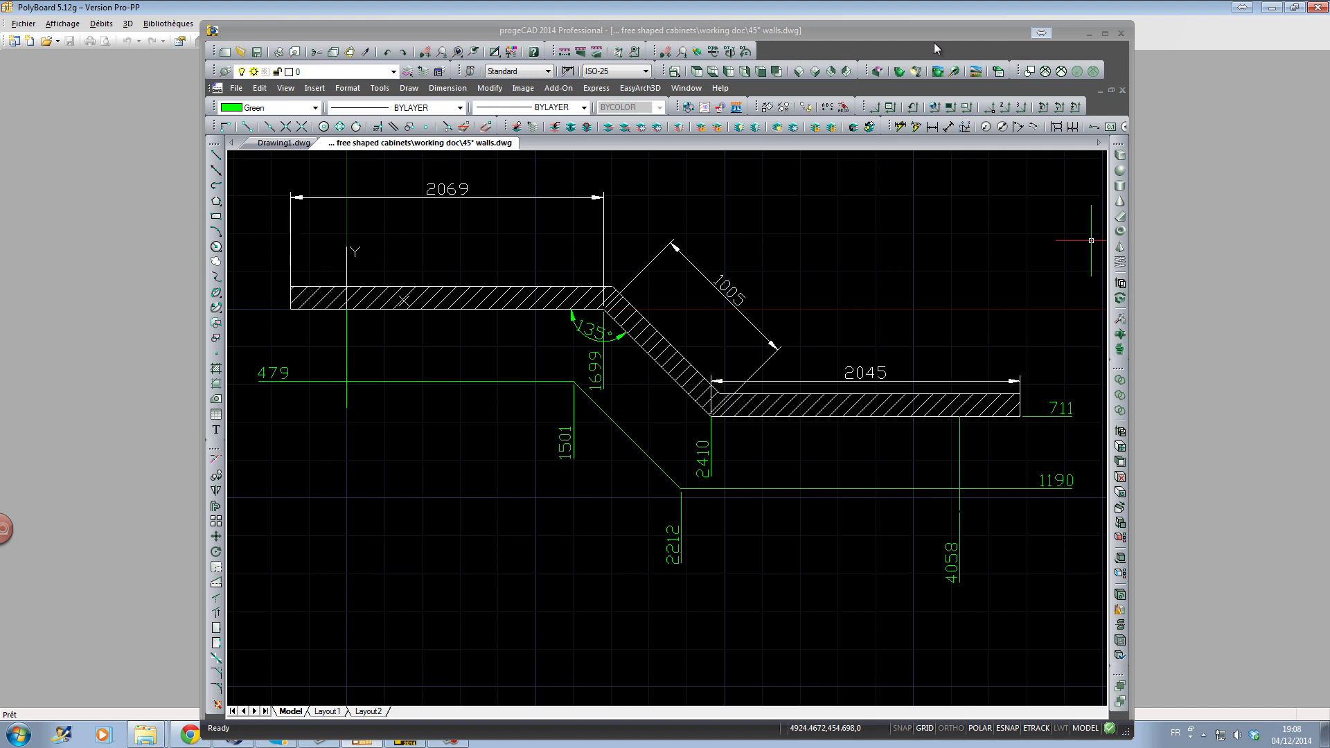
Arrange the progeCAD and PolyBoard windows side by side, with the wall drawing on the left and PolyBoard filling the right.
drag(1133, 77, 729, 78)
drag(518, 31, 356, 21)
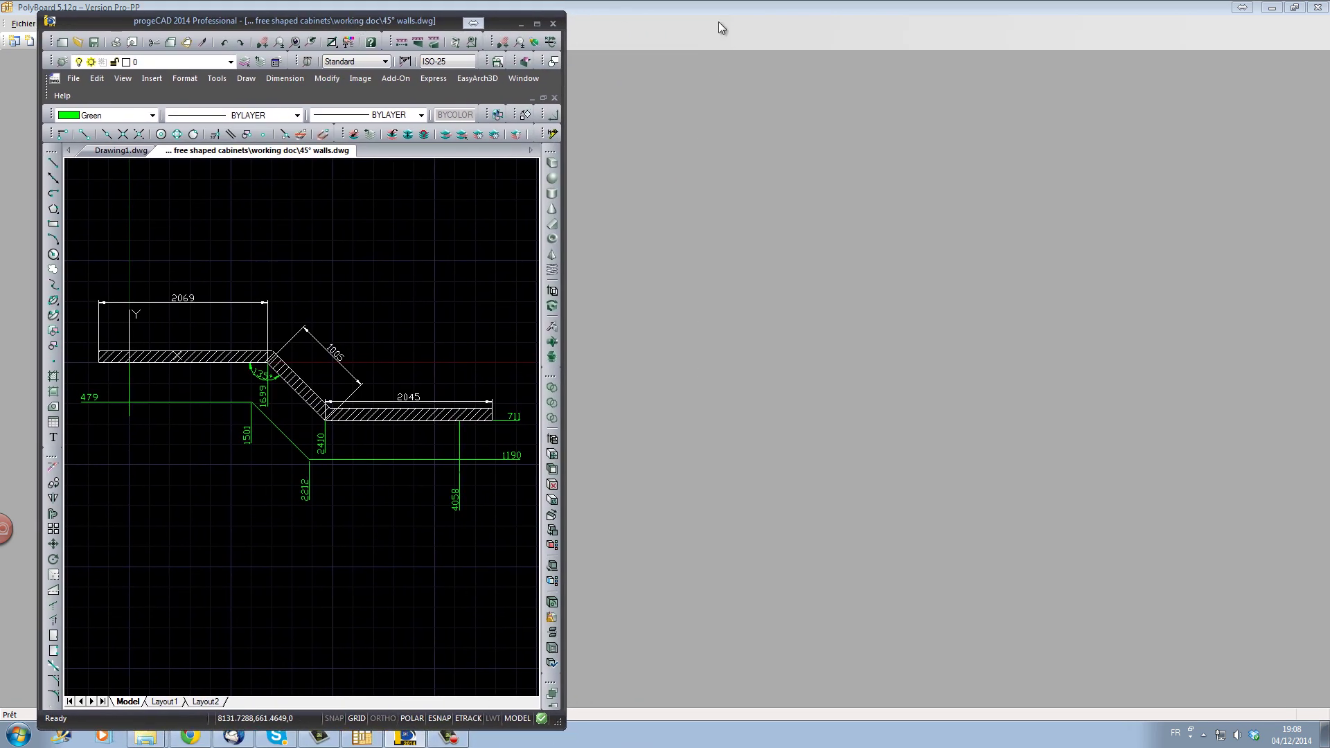
click(794, 28)
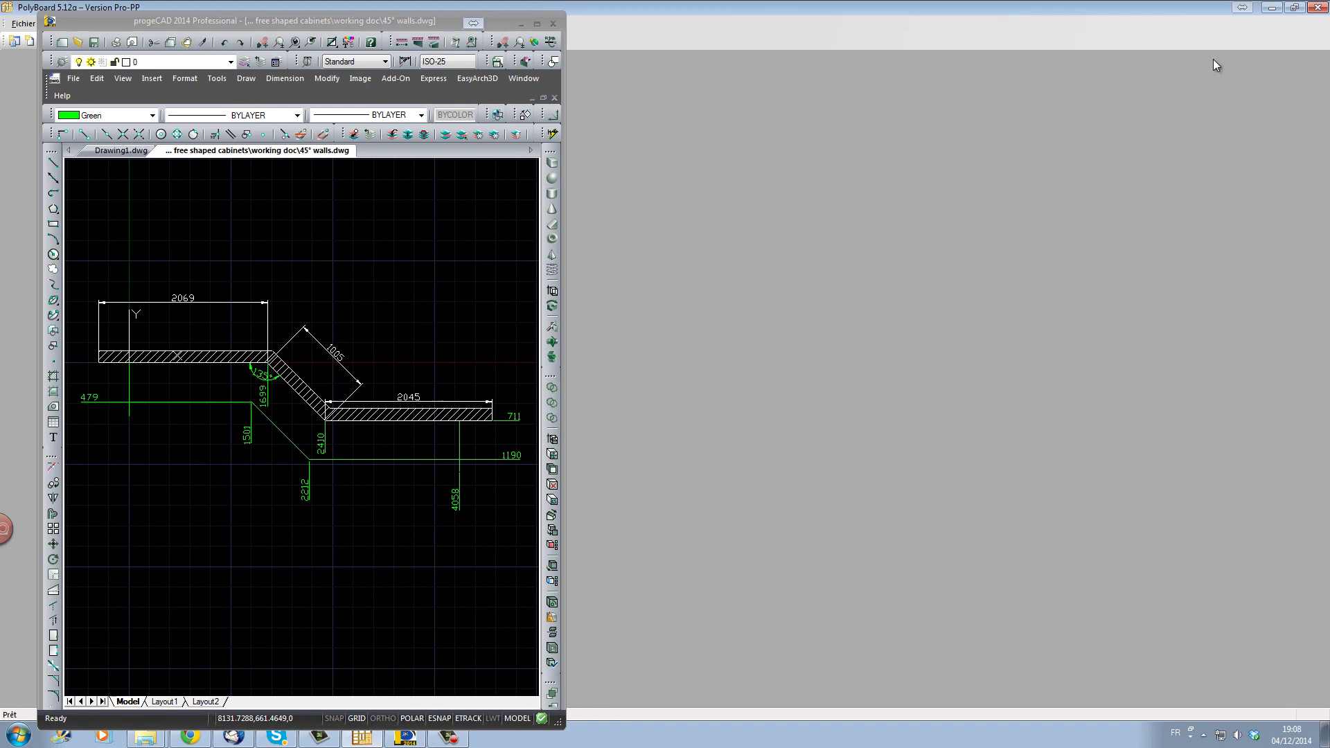
click(1293, 9)
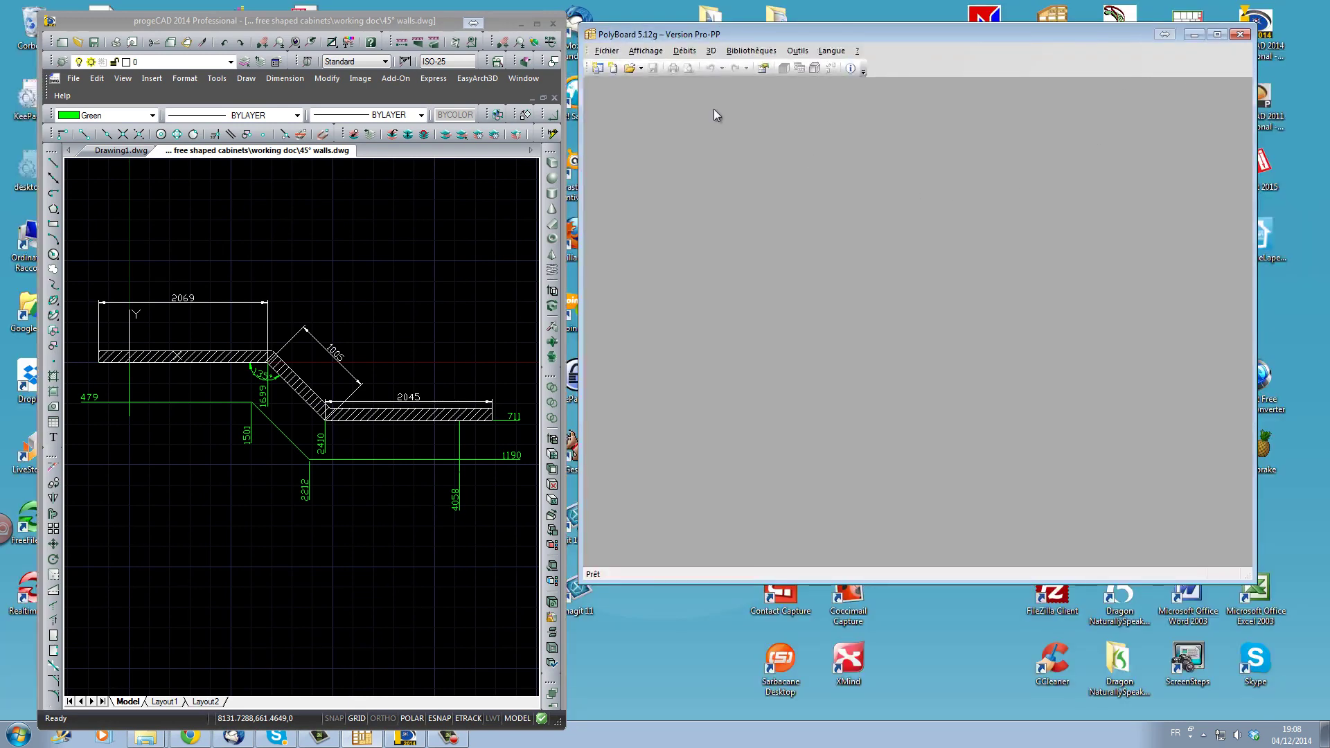
drag(581, 584, 575, 742)
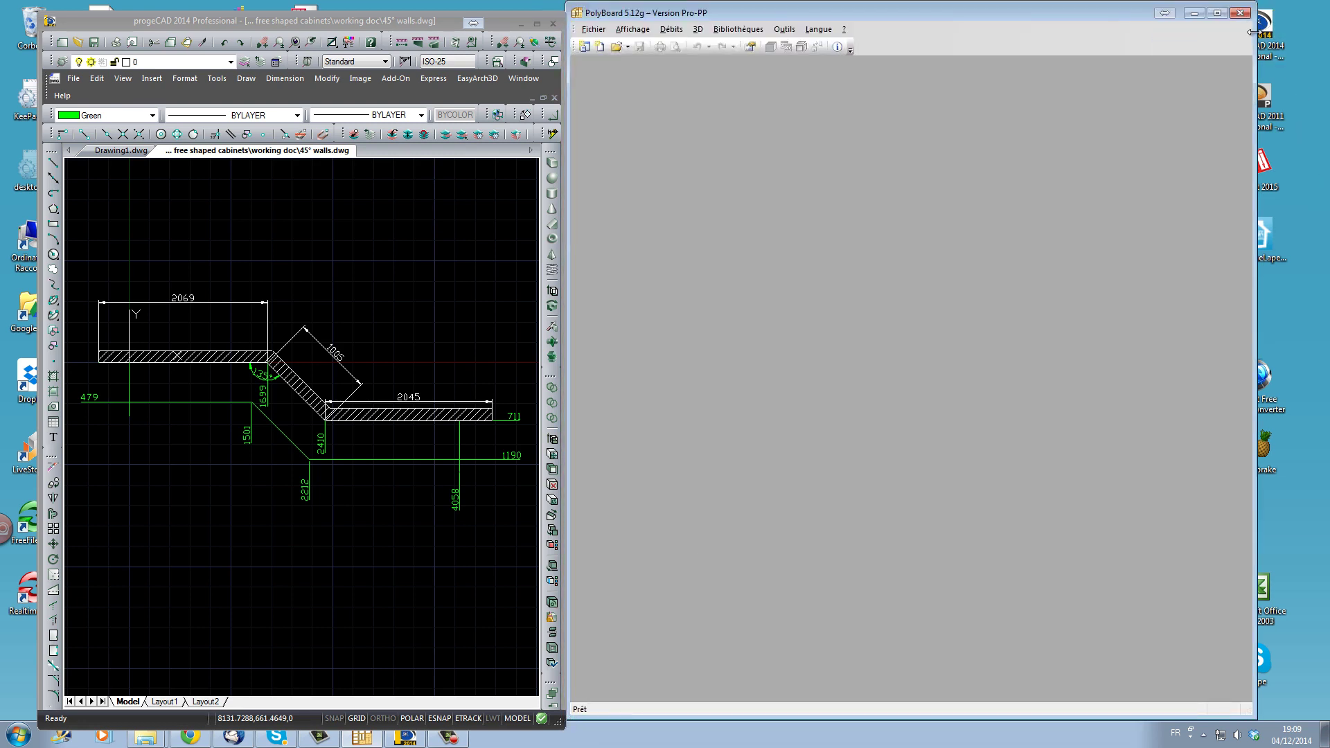
drag(1252, 32, 1317, 37)
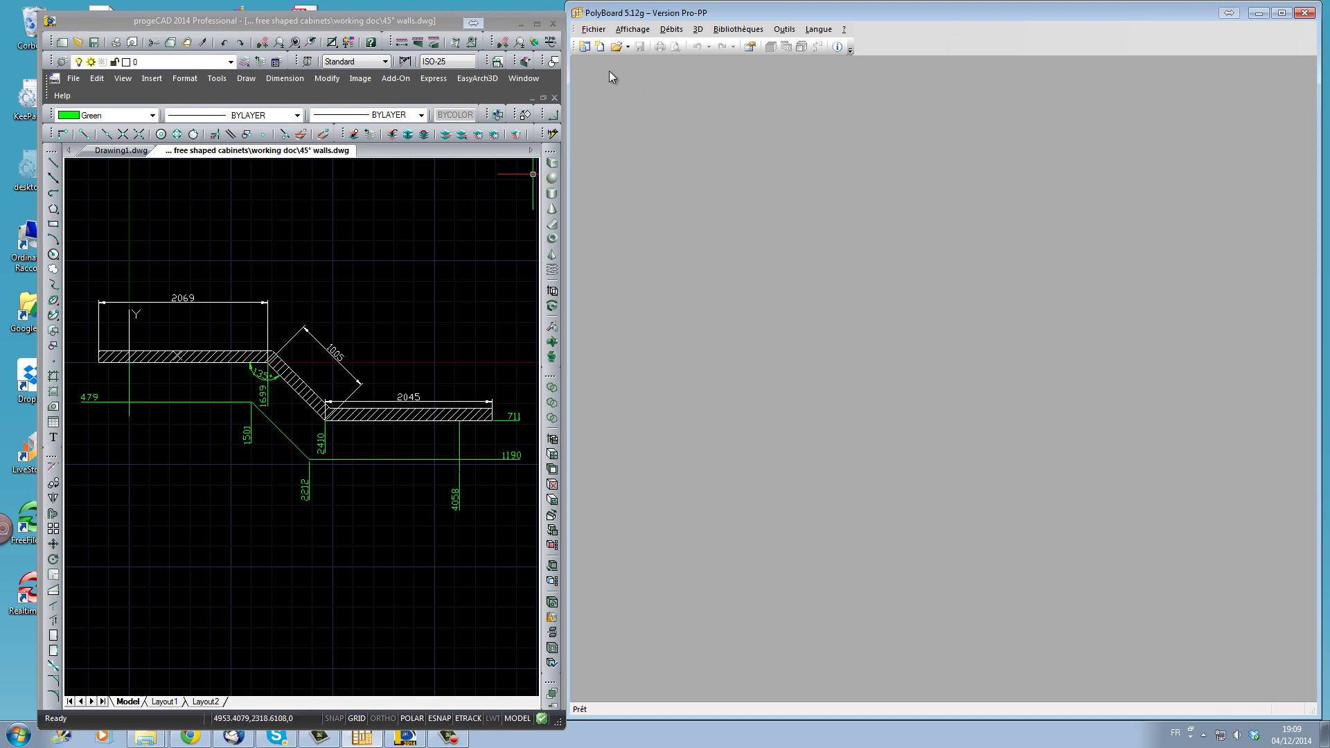
Create a new project in PolyBoard and add a Caisson cabinet model 780 mm high, 2069 mm wide and 750 mm deep.
click(584, 46)
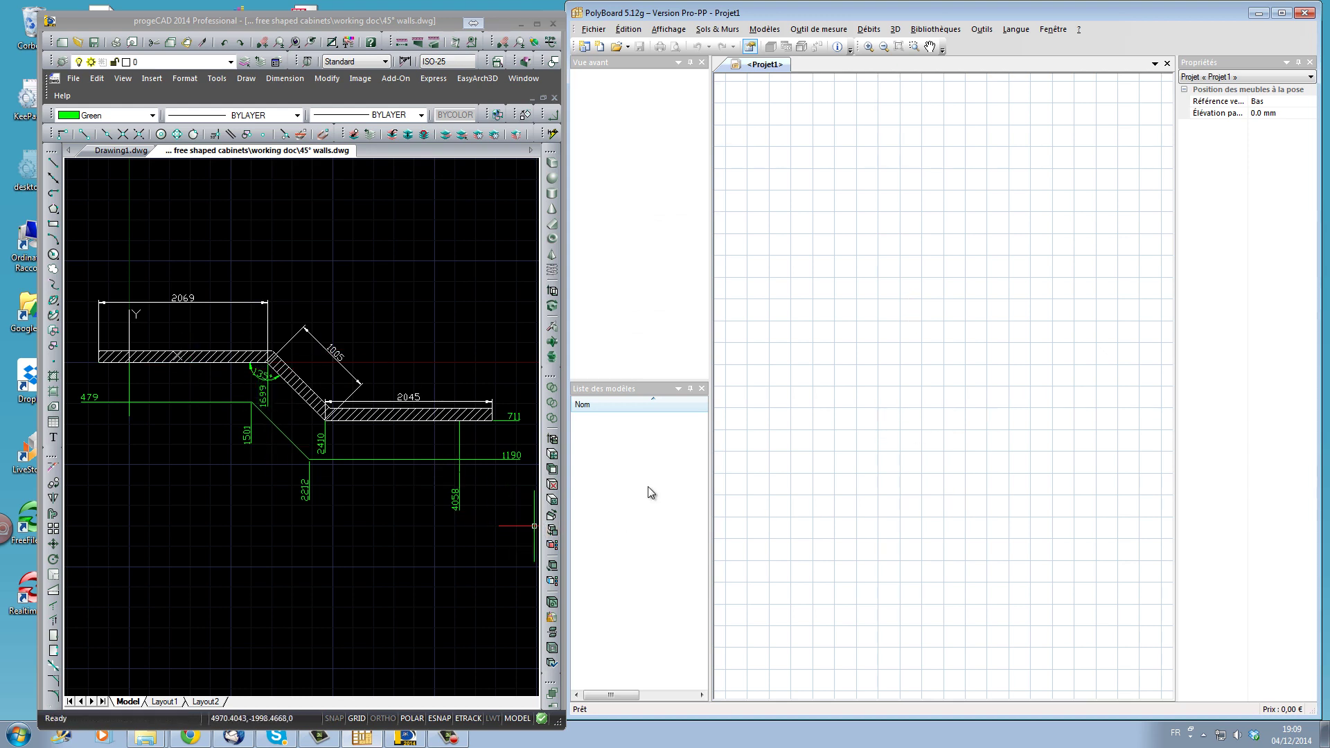
right_click(632, 453)
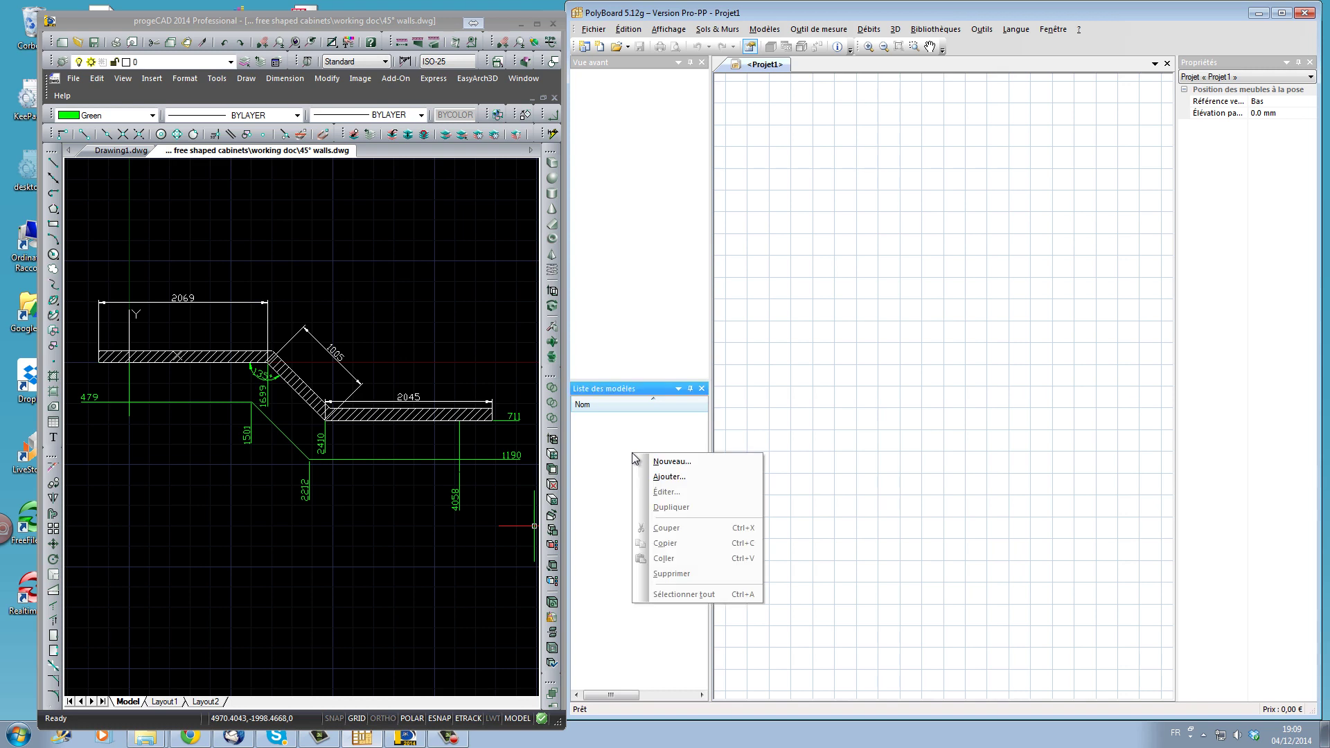
click(671, 469)
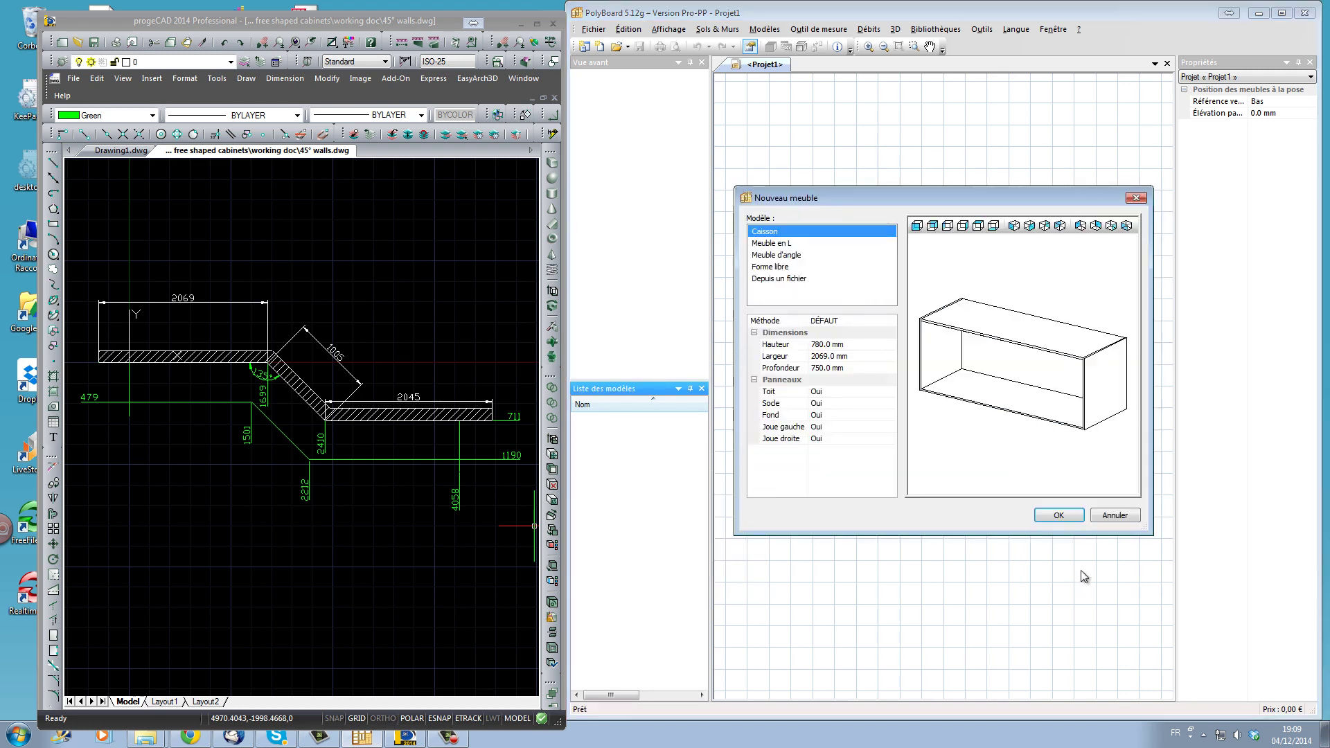
click(1057, 518)
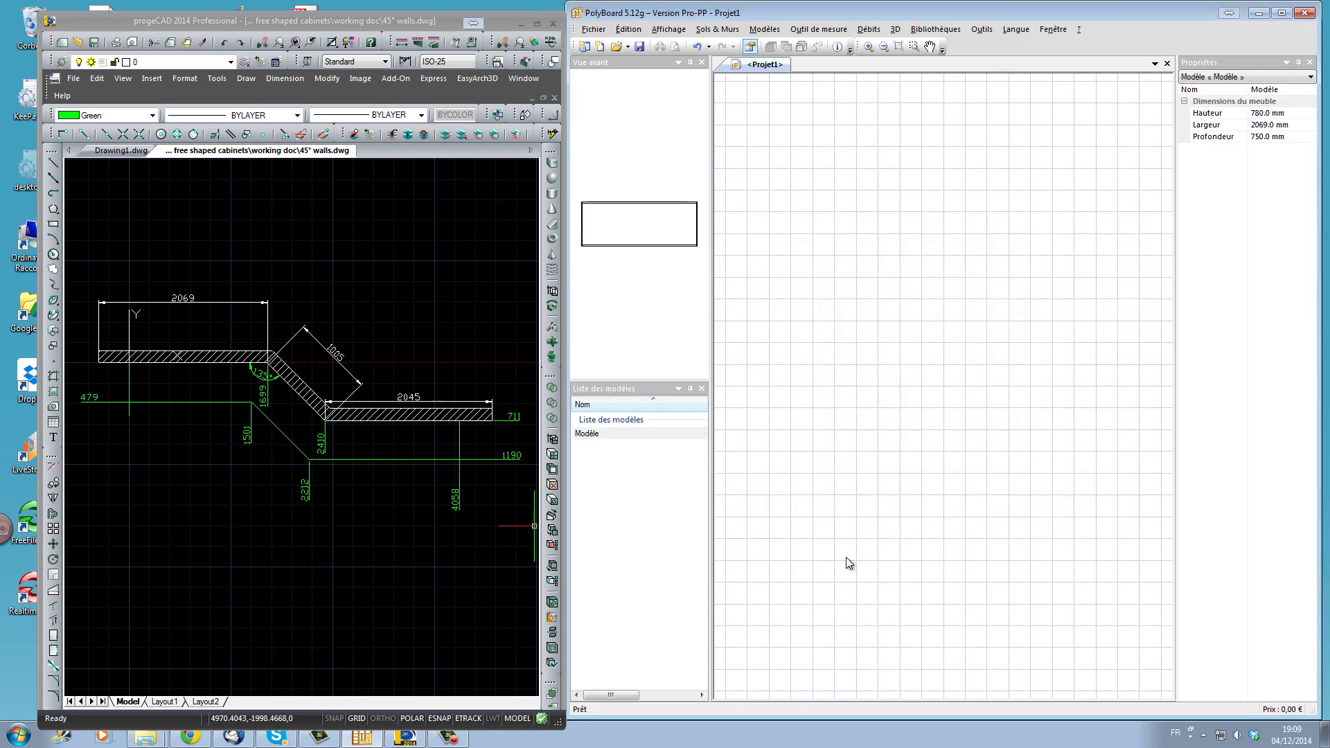
Place the 2069 mm wide cabinet model in the project plan.
click(622, 433)
drag(622, 431, 771, 394)
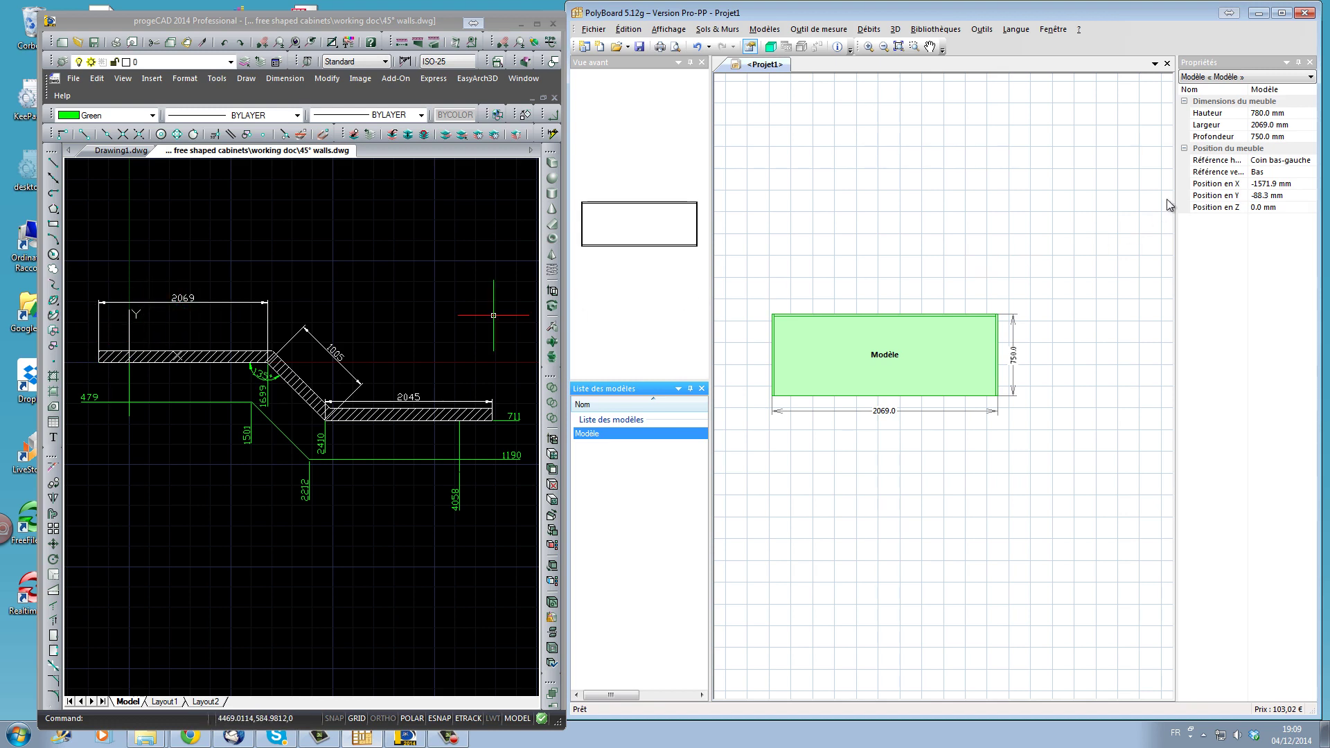
click(1307, 125)
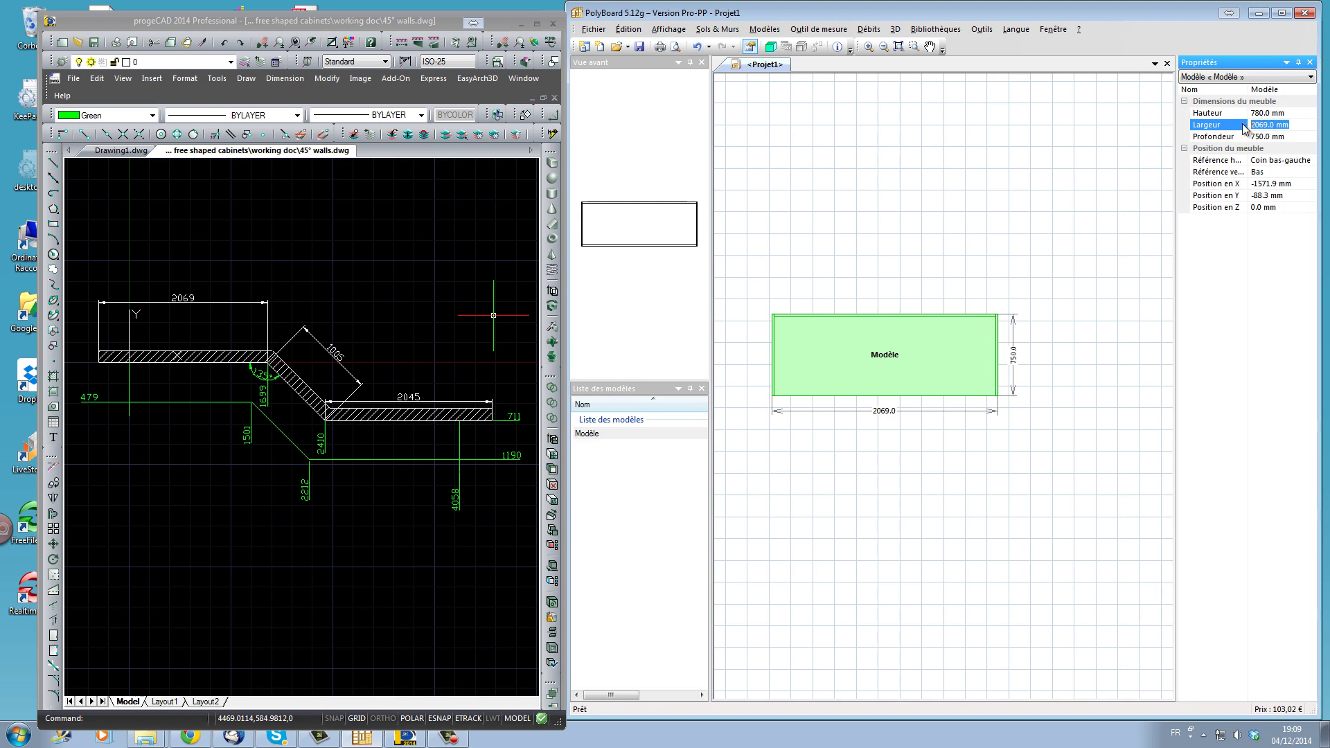
click(1033, 451)
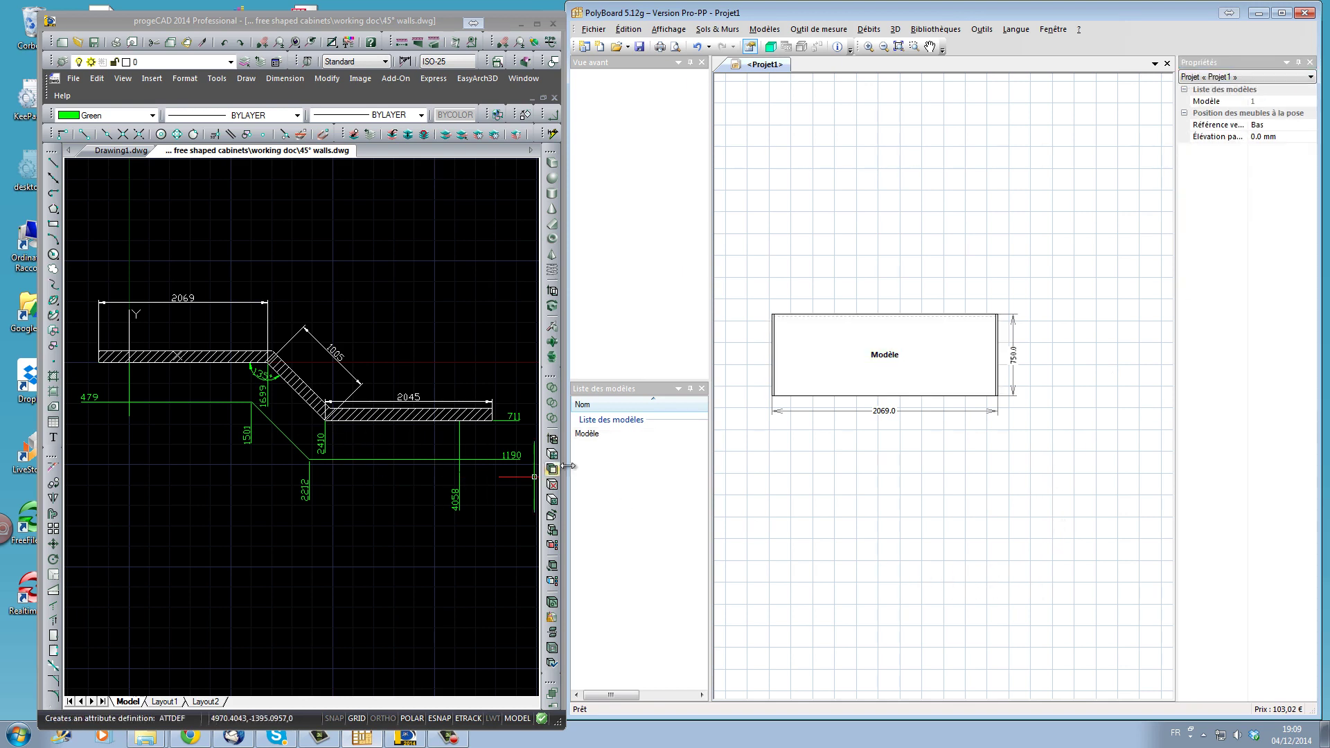
Place a second copy of the cabinet below the first, set its width to 1005 mm and save it as a new model named 1005.
drag(583, 434, 839, 550)
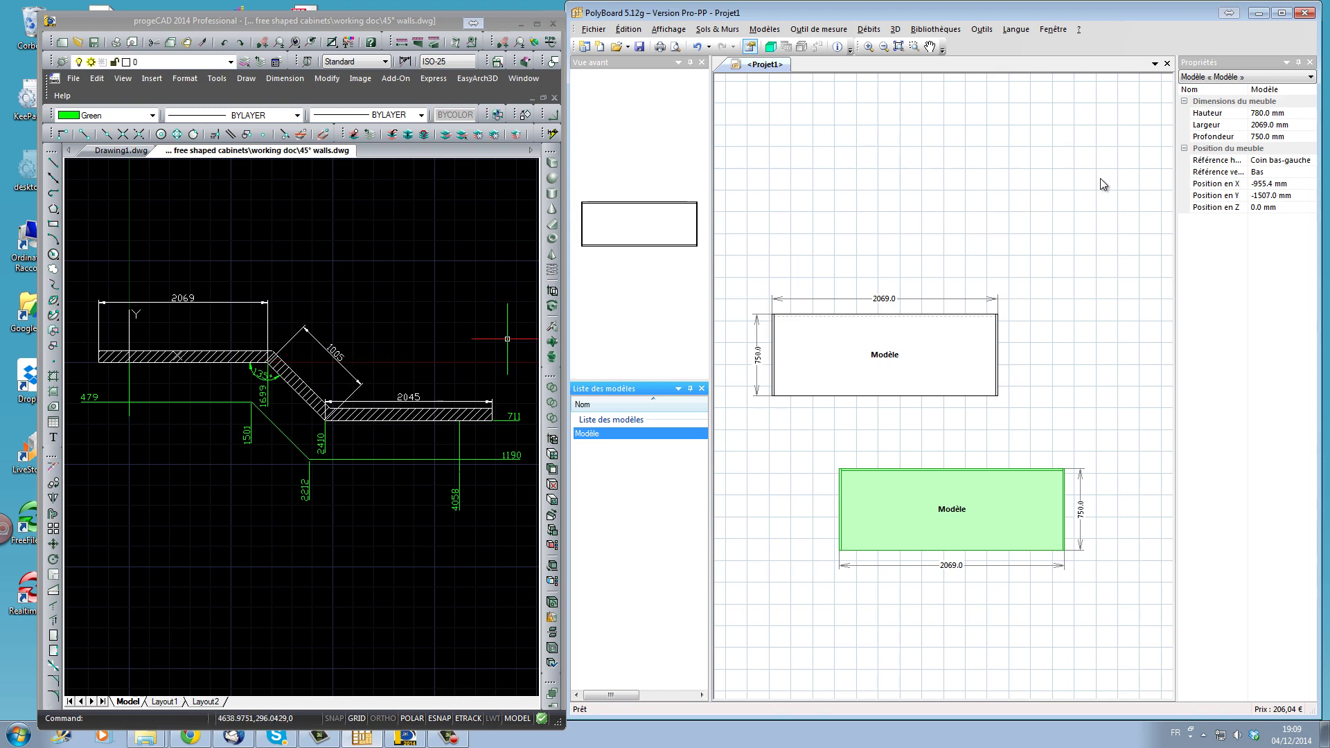
click(1243, 125)
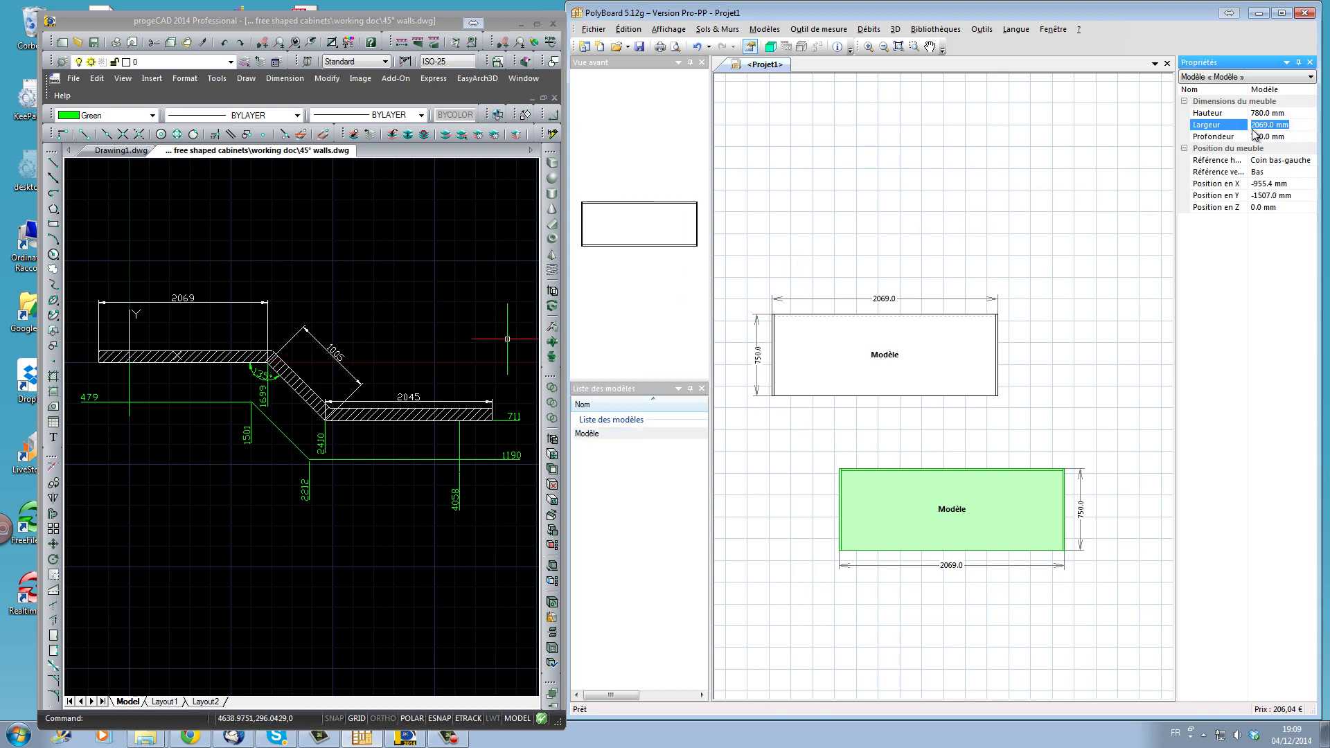
text(1005)
key(Return)
click(886, 361)
text(10)
key(Return)
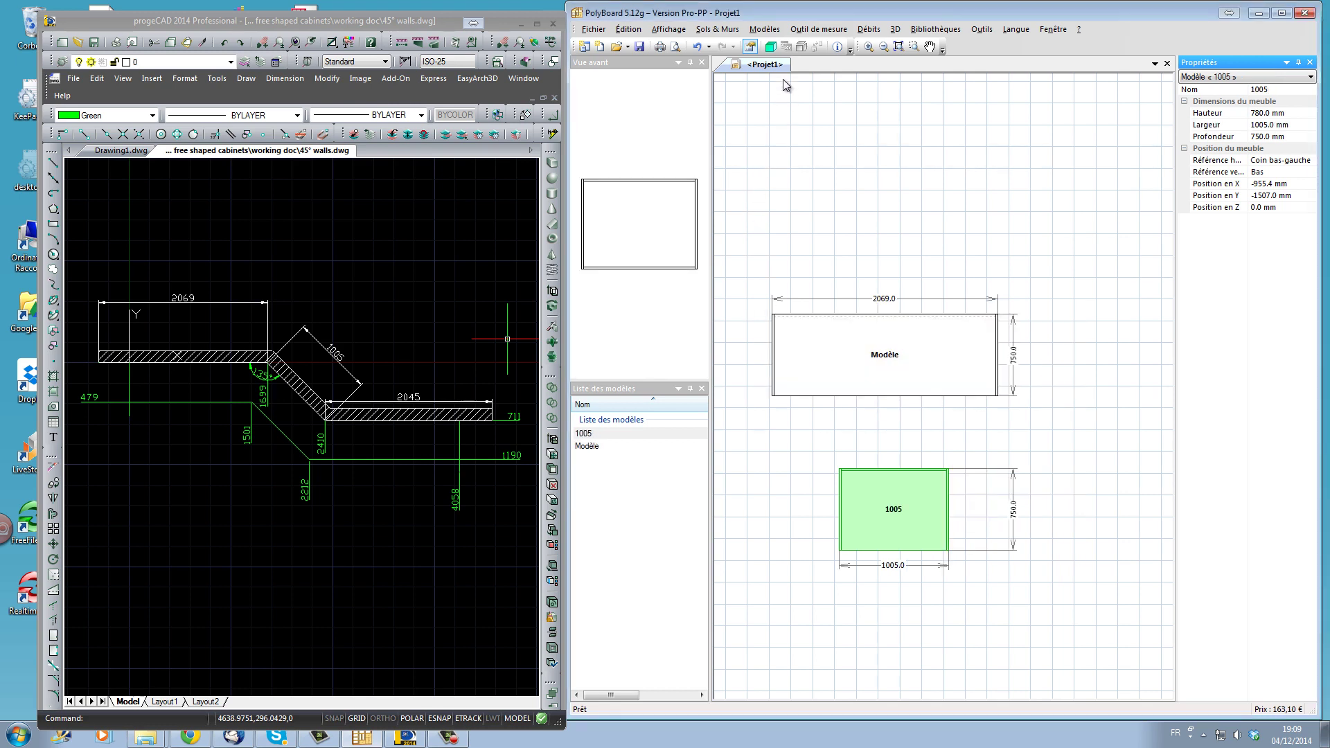
Switch the interface language to English.
click(1015, 29)
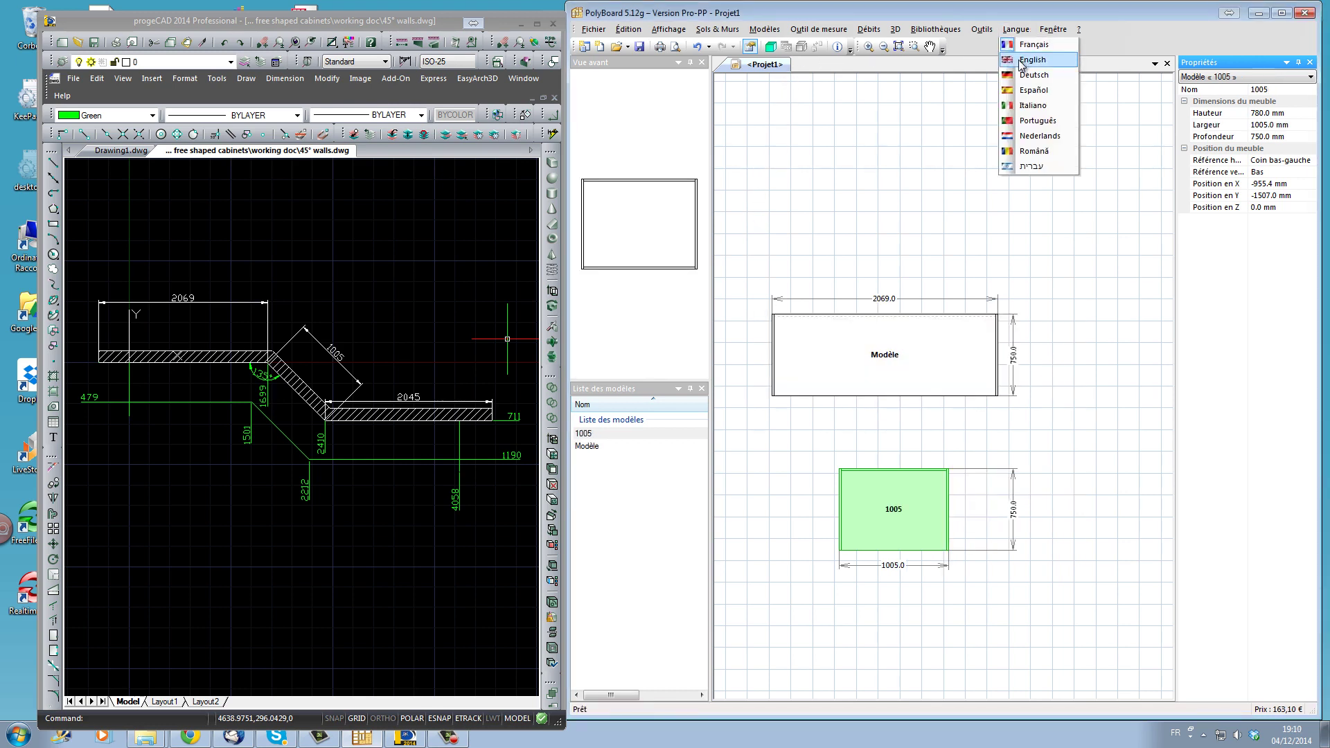
click(1026, 59)
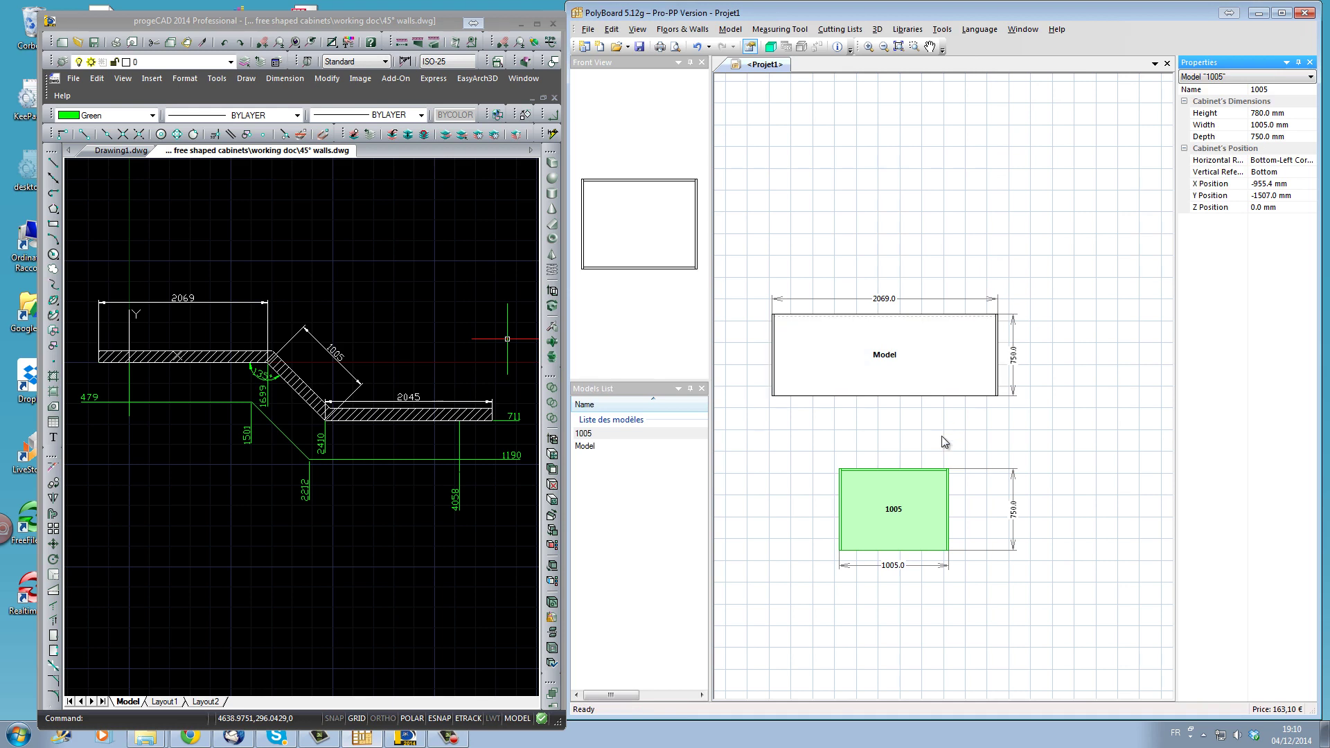
Rotate the 1005 cabinet to follow the angled wall and snap its back-left corner to the first cabinet's back-right corner.
right_click(878, 488)
click(942, 286)
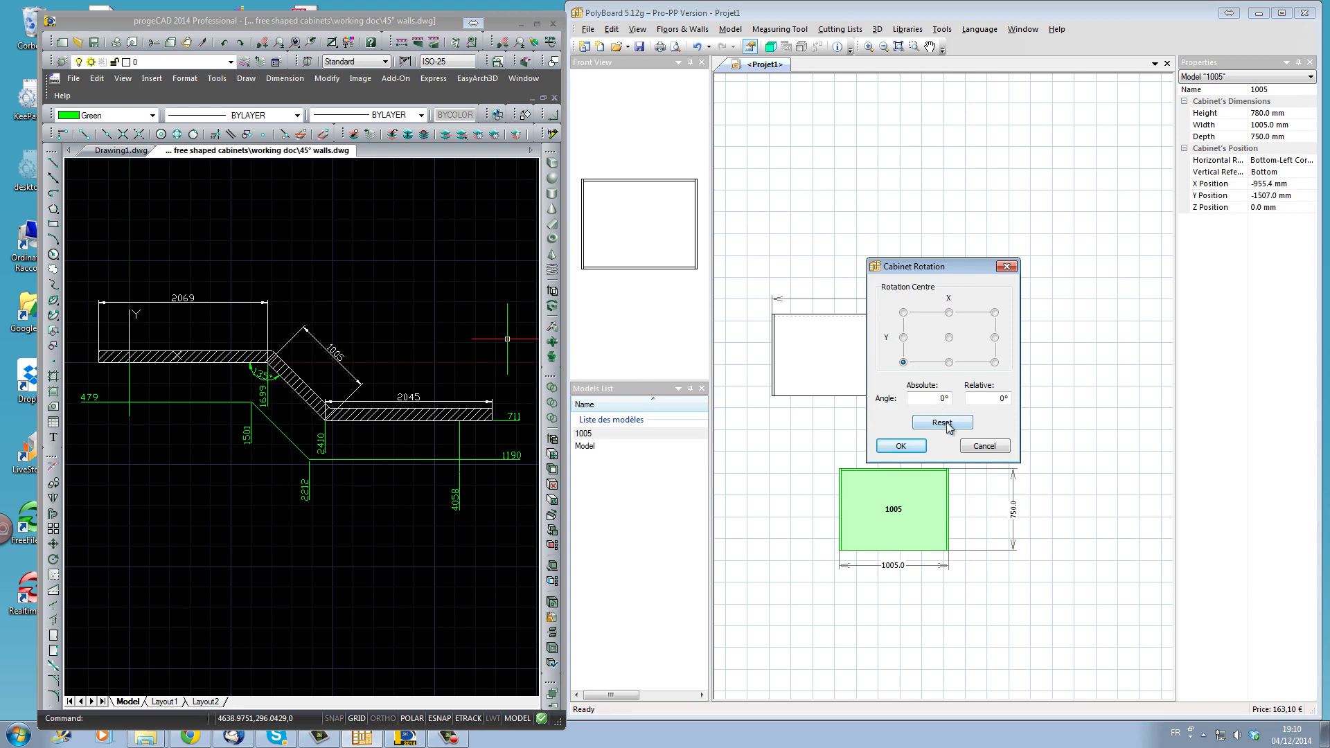
double_click(947, 398)
key(Return)
drag(899, 542, 997, 364)
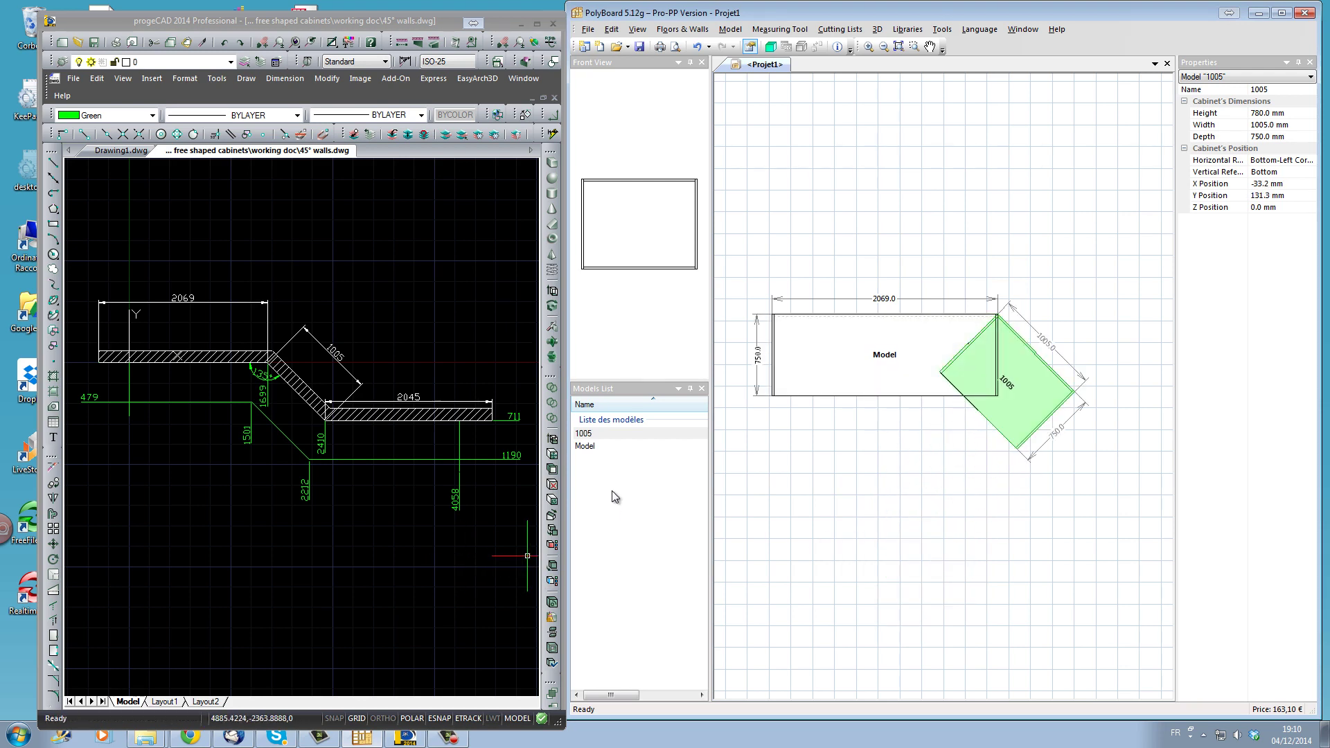
Place another copy of the 2069 mm cabinet with its back-left corner on the 1005 cabinet's back-right corner.
drag(597, 446, 1067, 479)
click(893, 471)
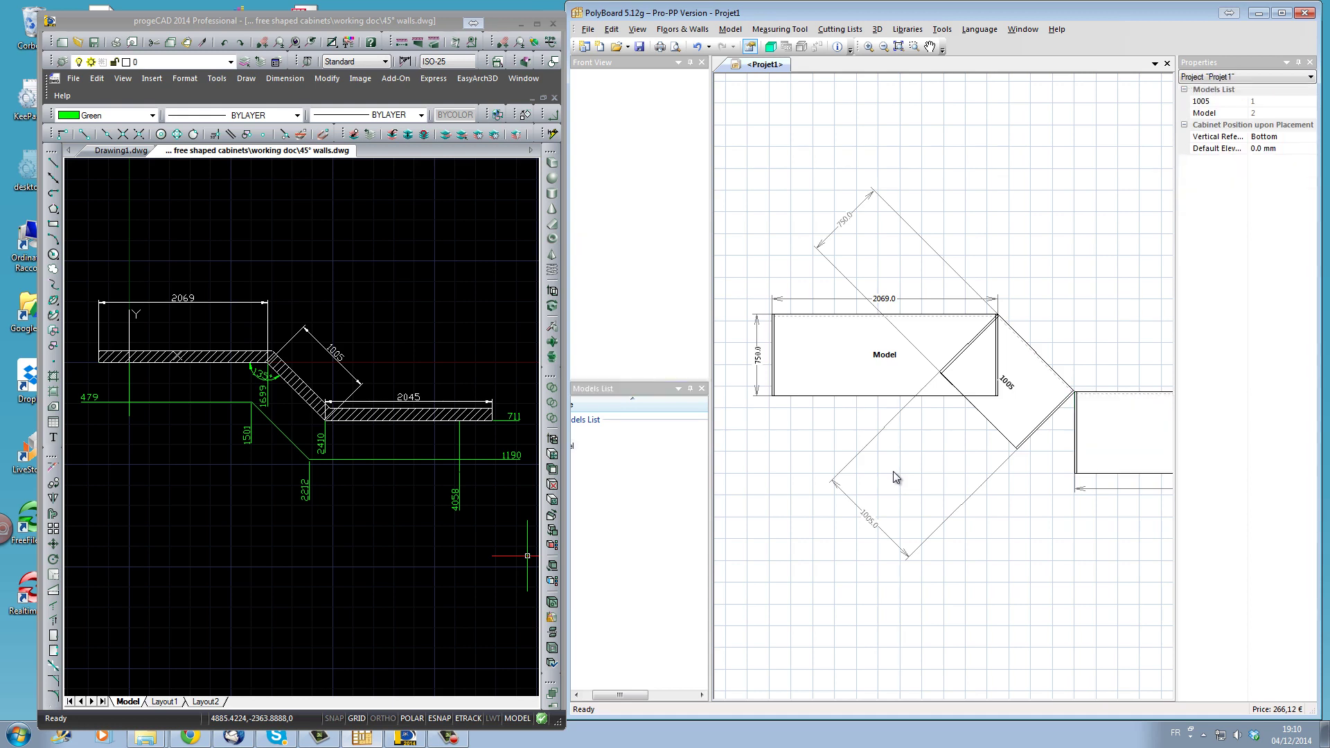
scroll(893, 471, down, 2)
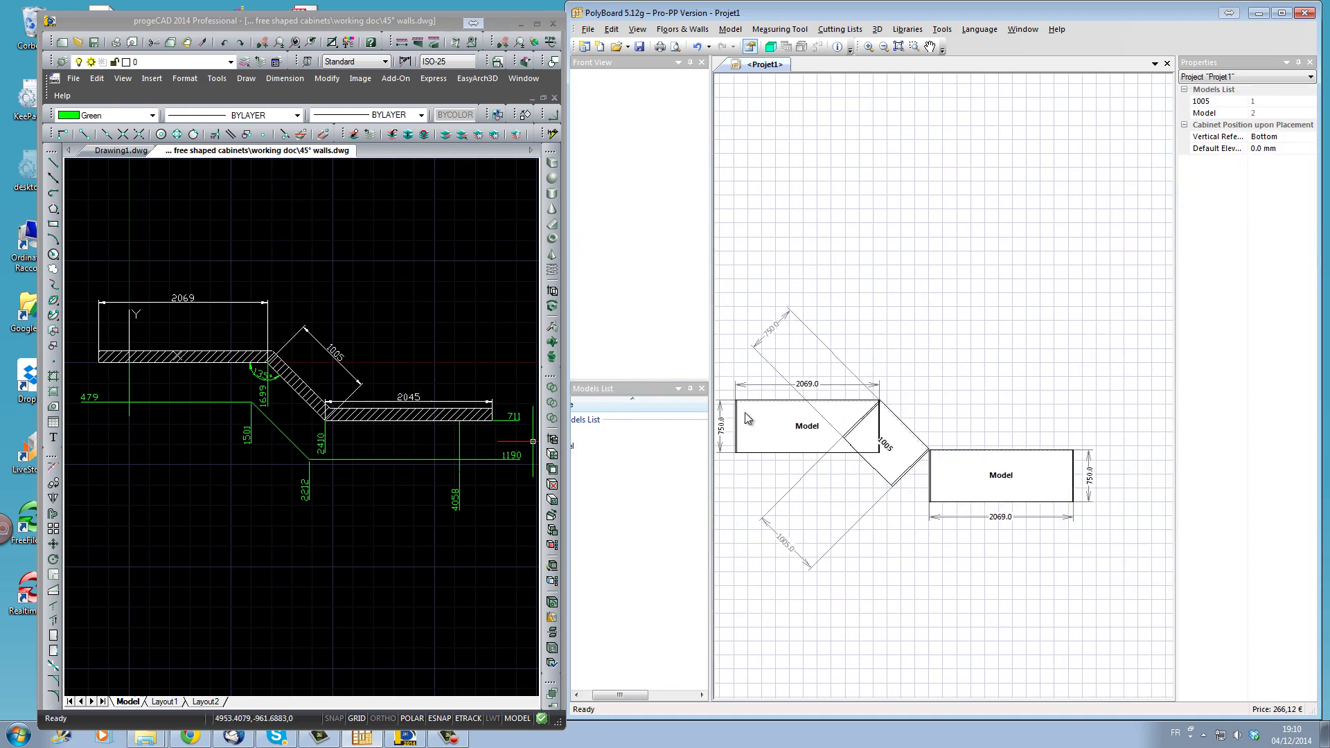
Set the third cabinet's width to 2045 mm and save it as a new model named 2045.
click(989, 487)
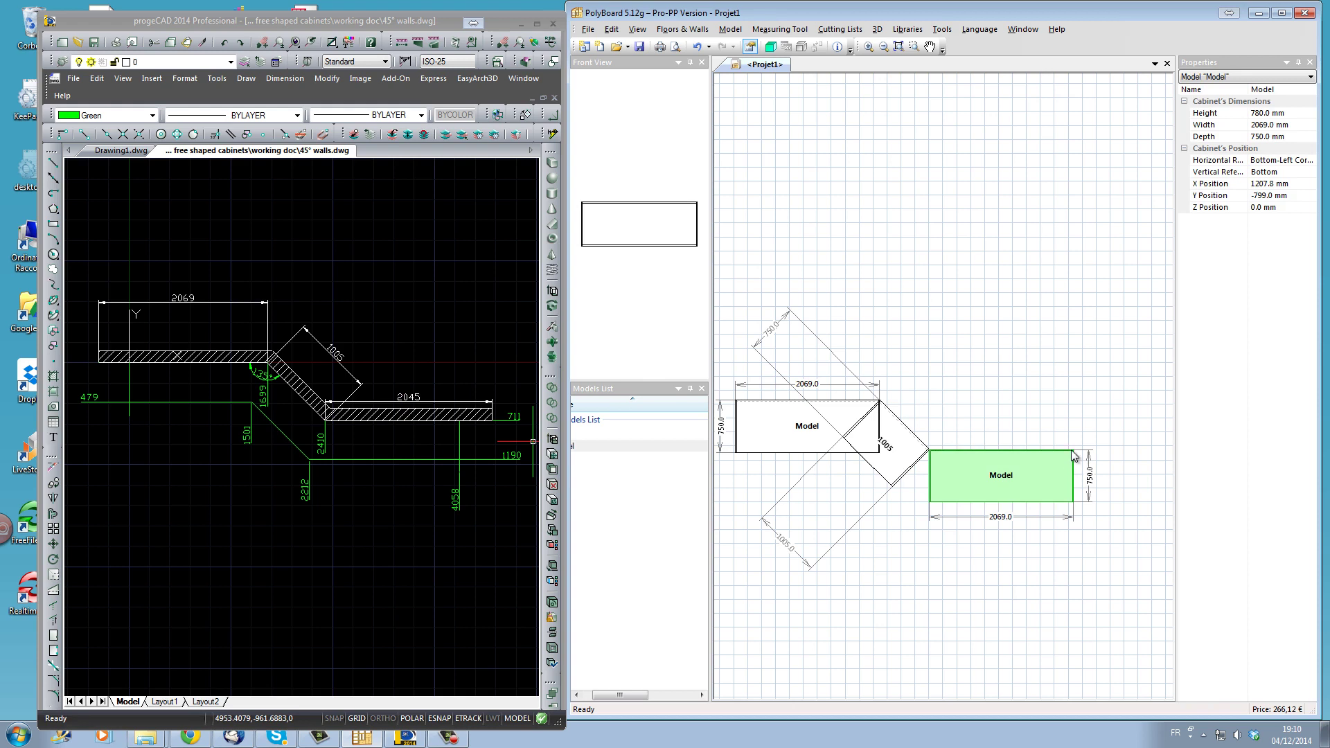
click(1290, 125)
text(2045)
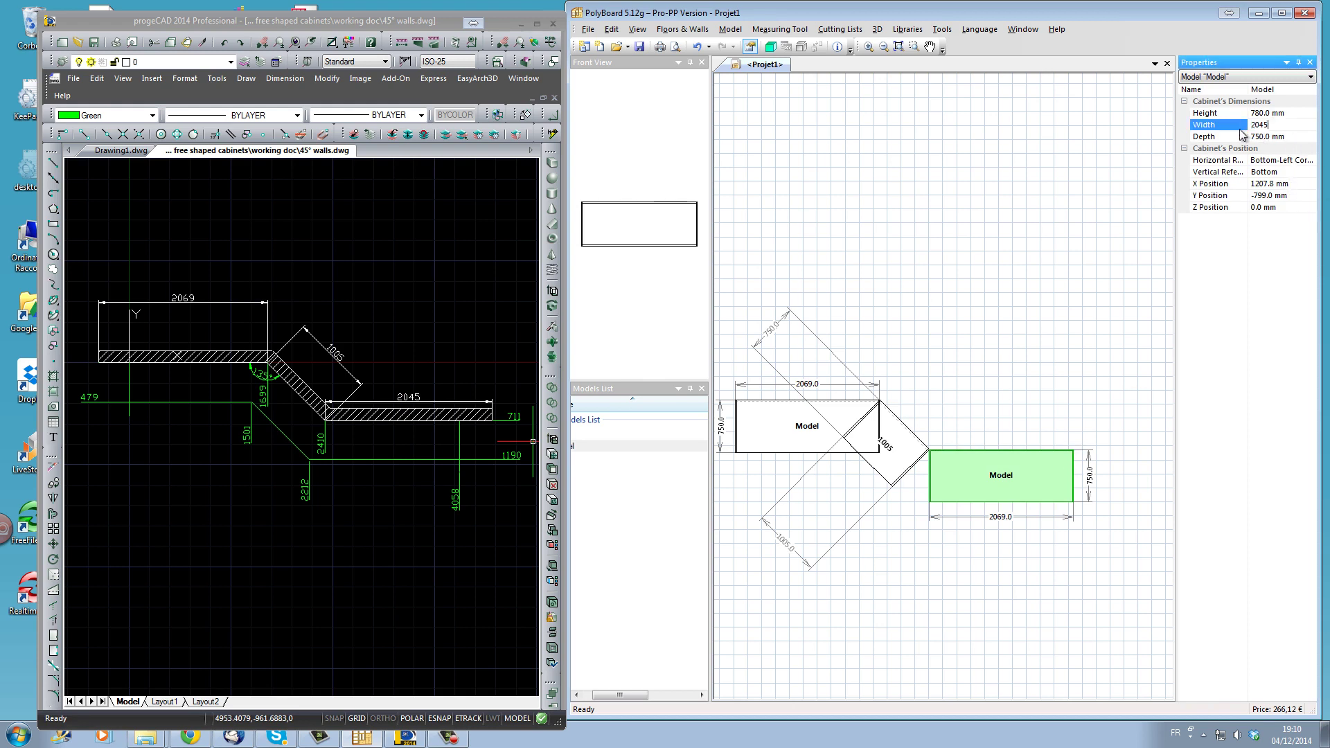
key(Return)
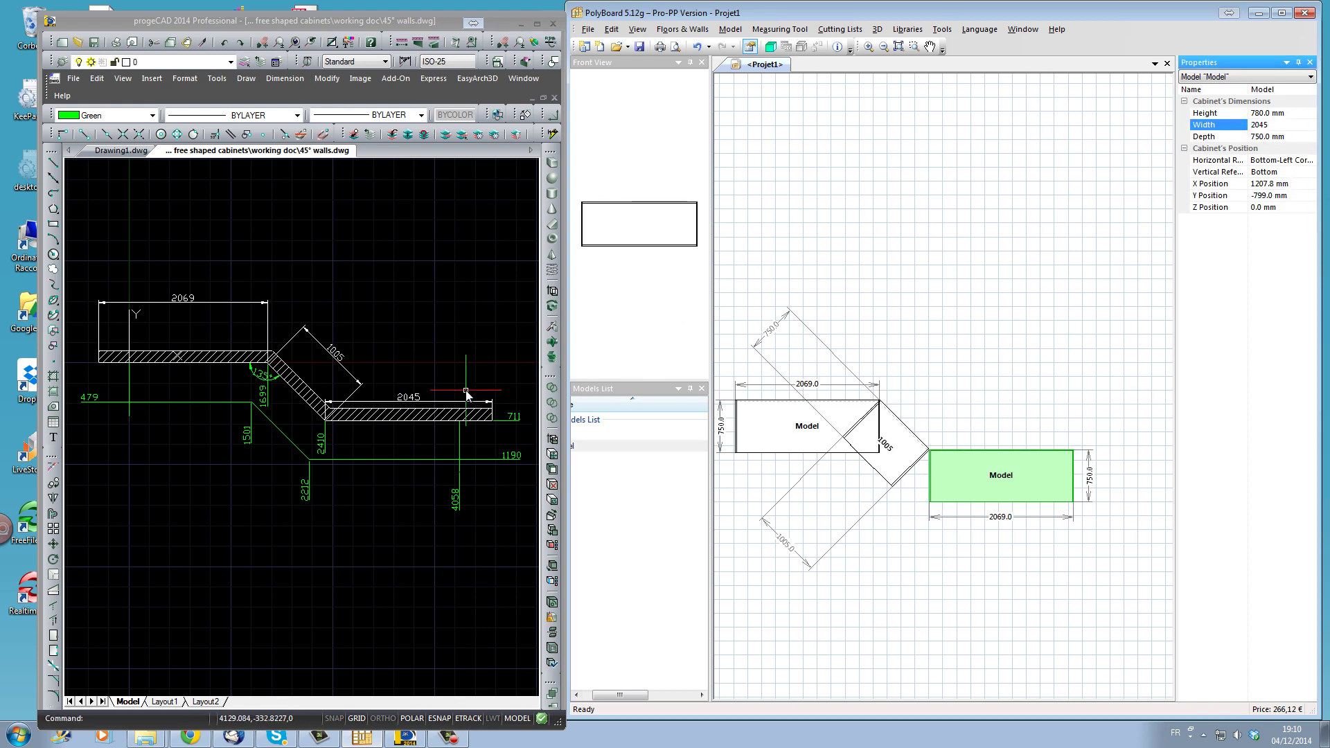
key(Return)
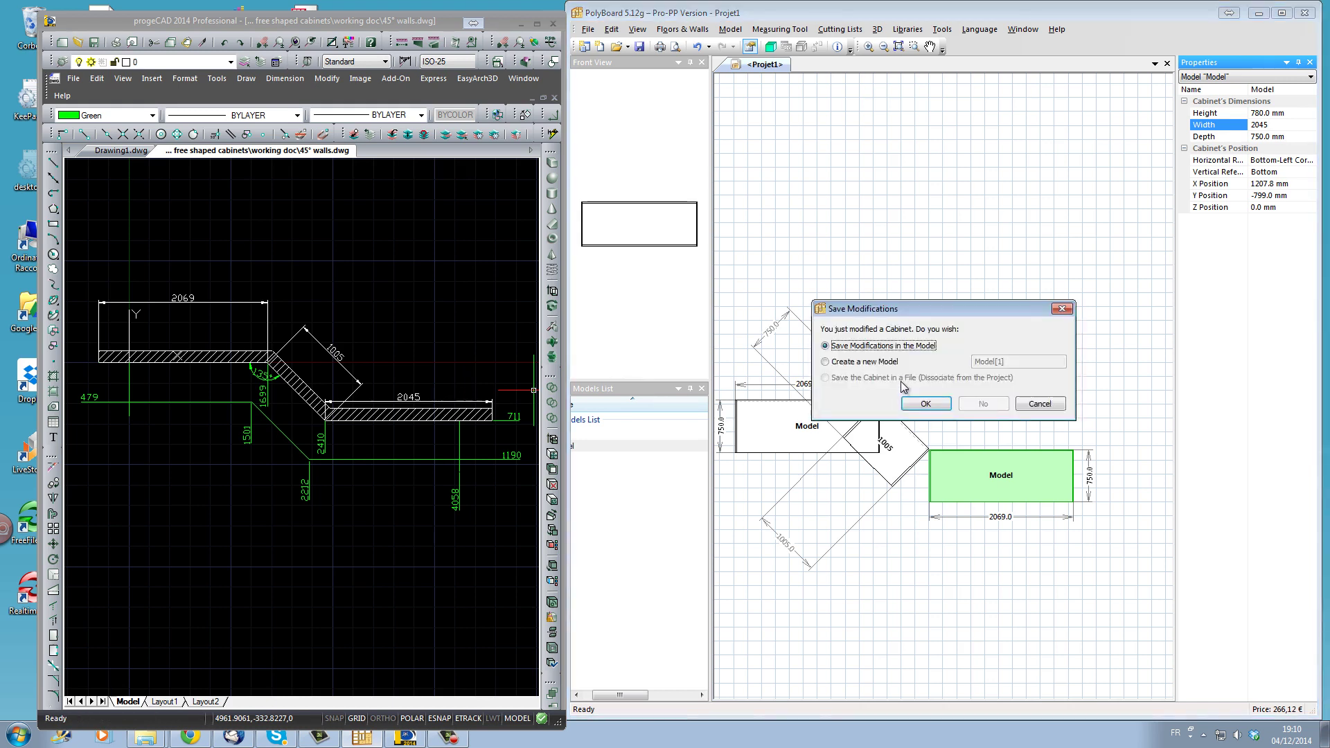
click(869, 362)
text(2045)
key(Return)
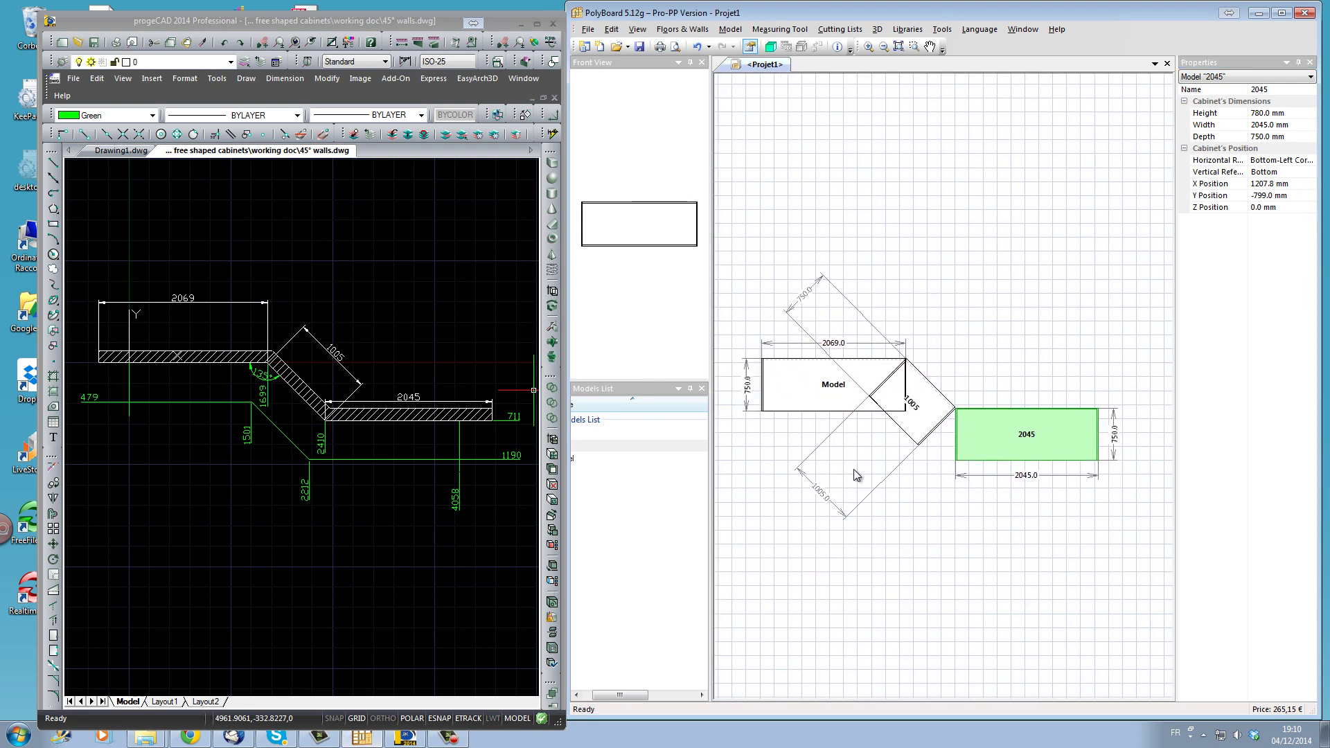
Draw a new wall along the back edges of the three cabinets, from the first cabinet's outer corner to the third's.
right_click(820, 283)
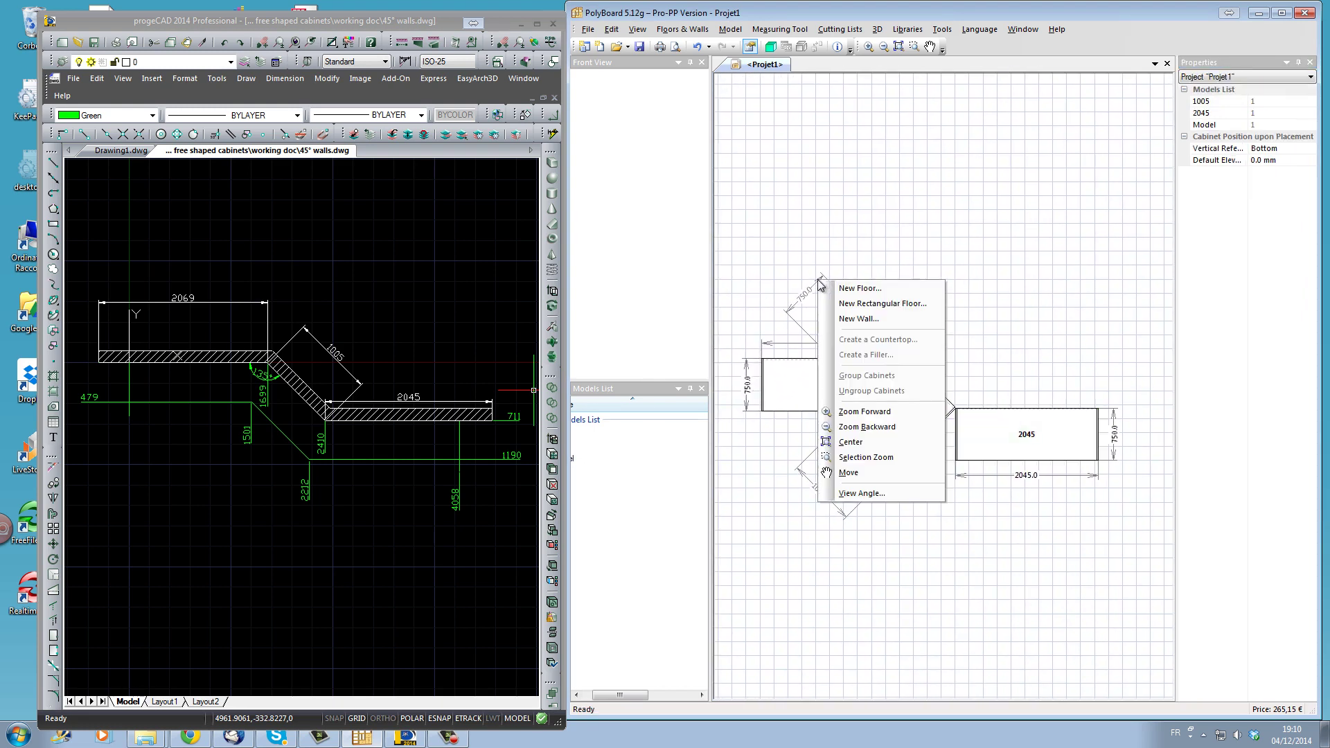
click(861, 319)
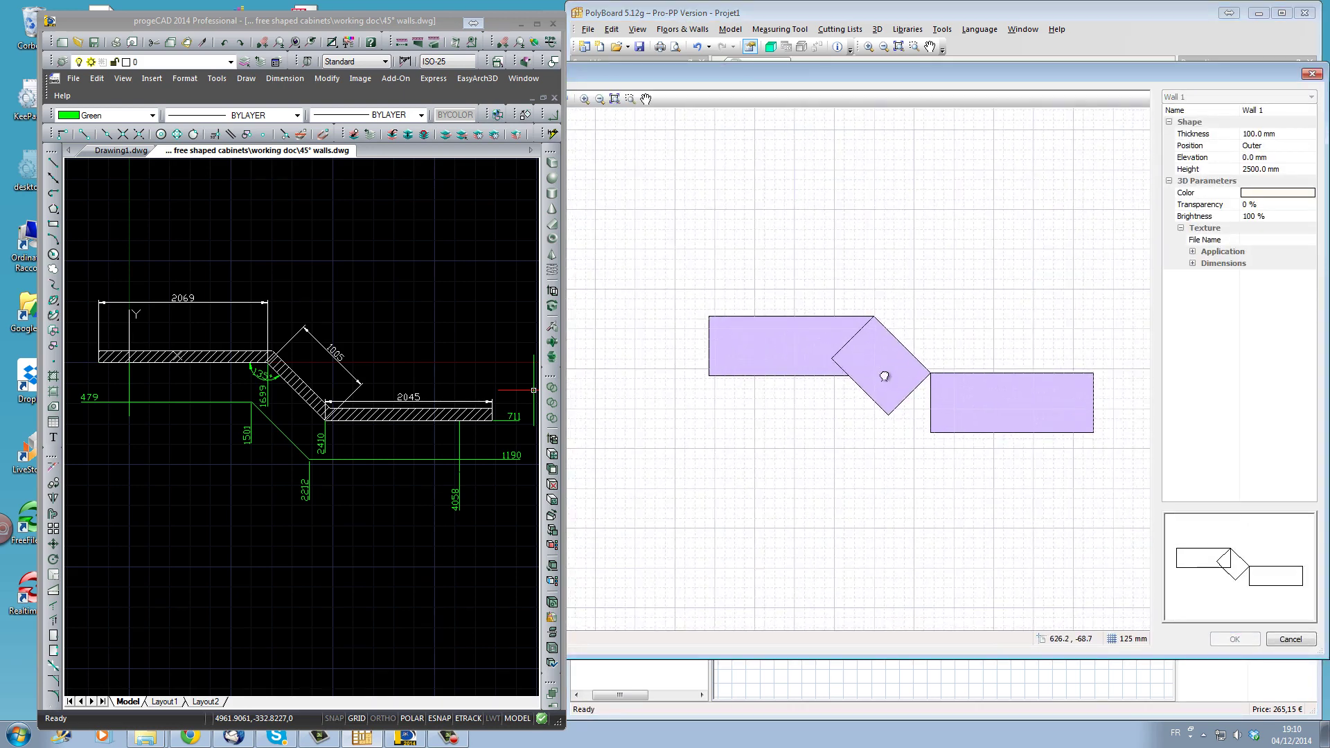
click(710, 316)
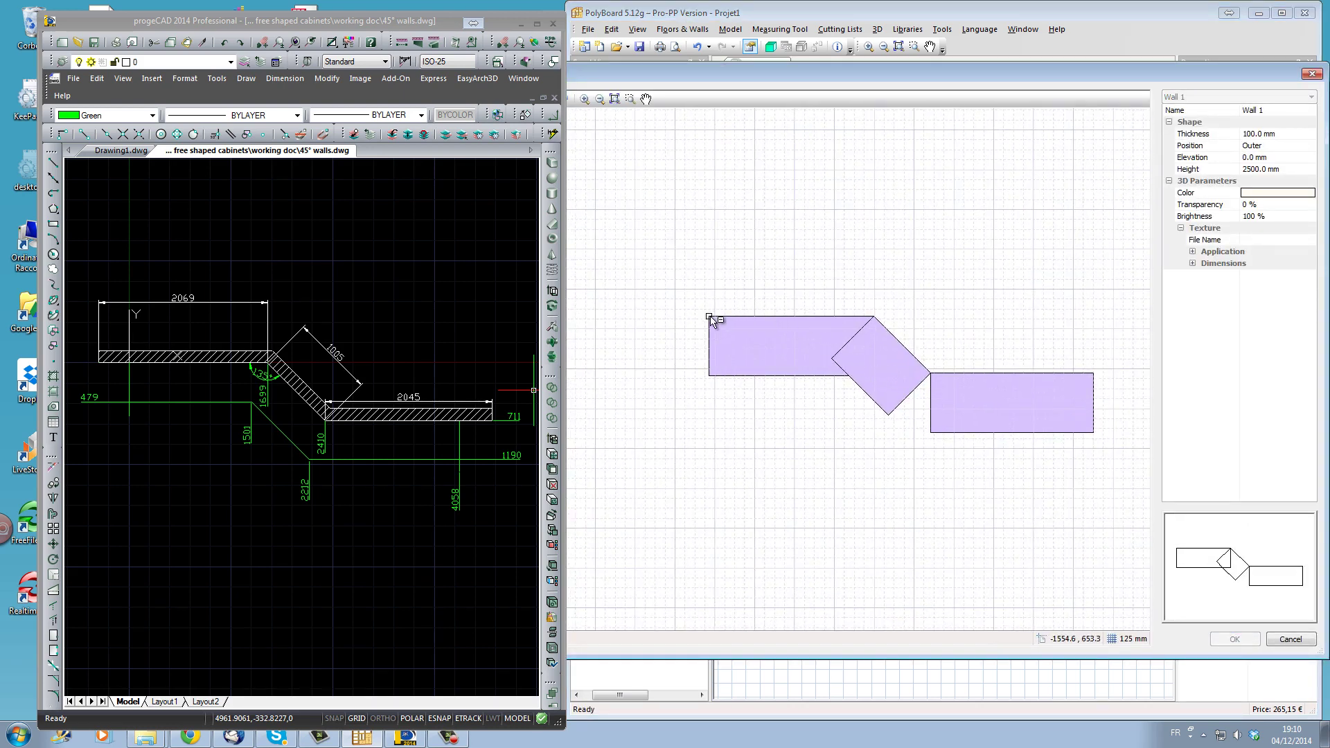
click(874, 318)
click(930, 373)
click(1093, 373)
right_click(881, 508)
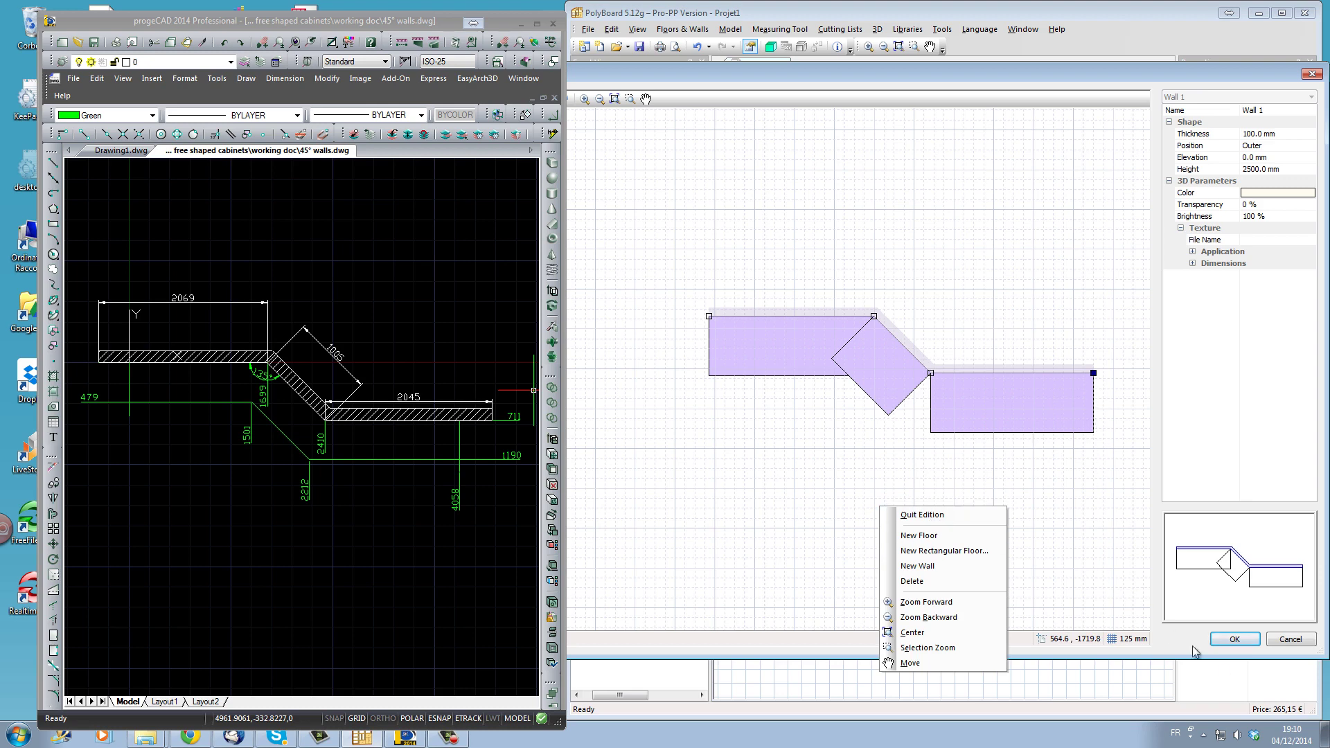
click(1236, 639)
click(1234, 639)
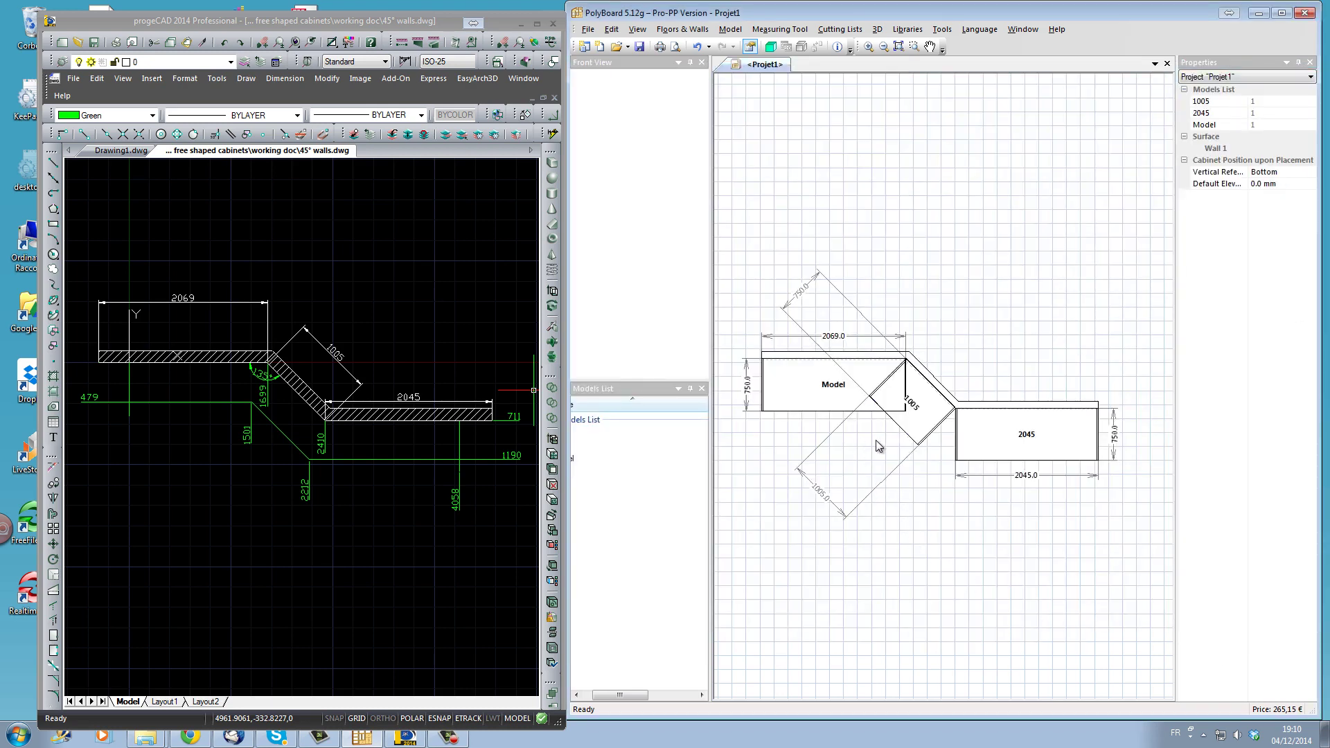
Widen the PolyBoard window and its models list so the full model names can be read.
middle_drag(736, 479, 780, 466)
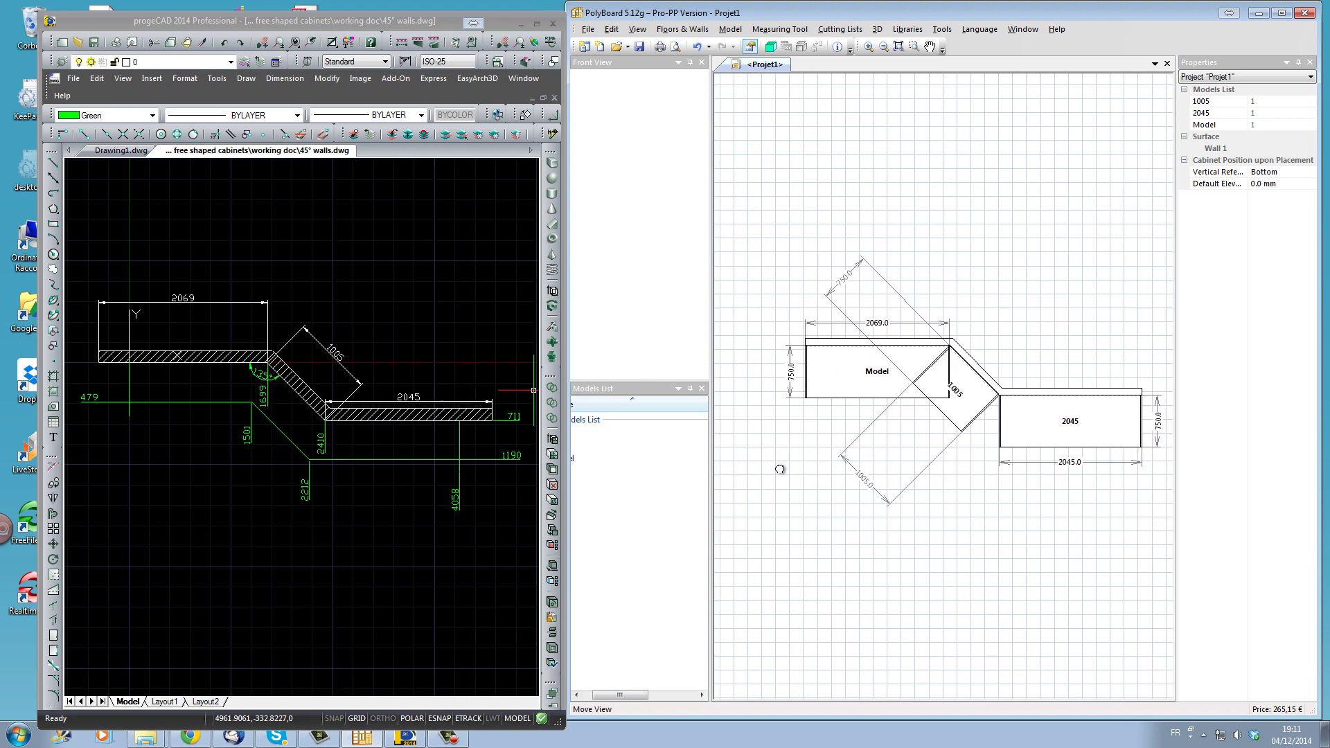
mouse_move(565, 478)
mouse_down()
mouse_move(547, 480)
mouse_move(558, 493)
mouse_up()
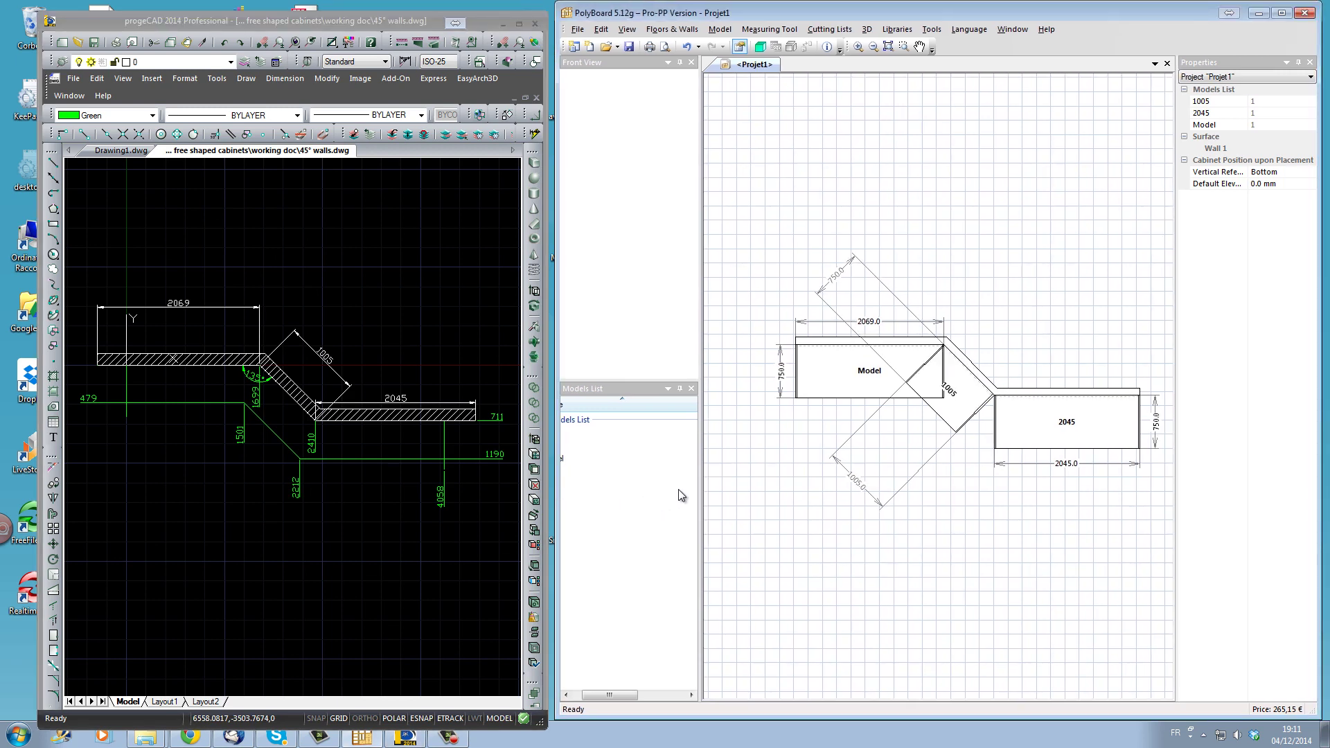
drag(700, 478, 726, 477)
drag(612, 695, 602, 696)
Delete the 1005, 2045 and Model guide cabinets from the project, keeping only the wall.
click(651, 434)
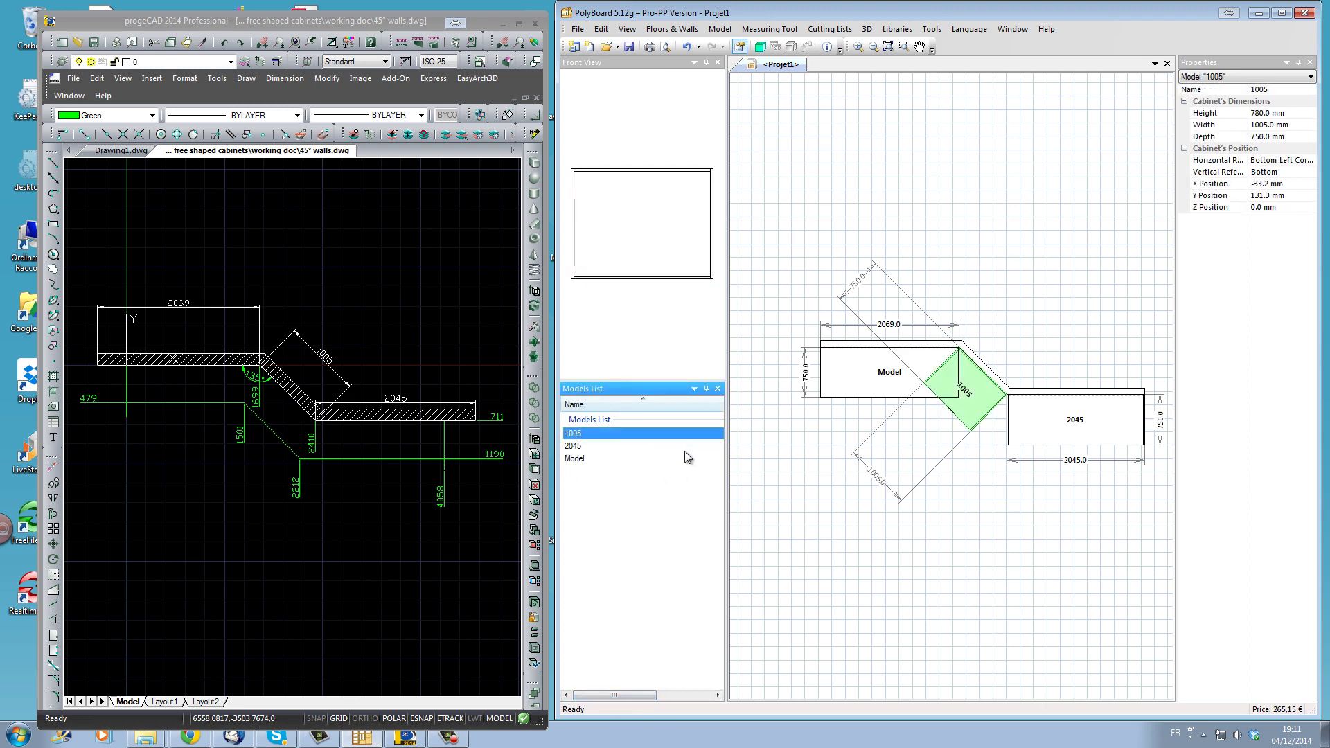
key(Delete)
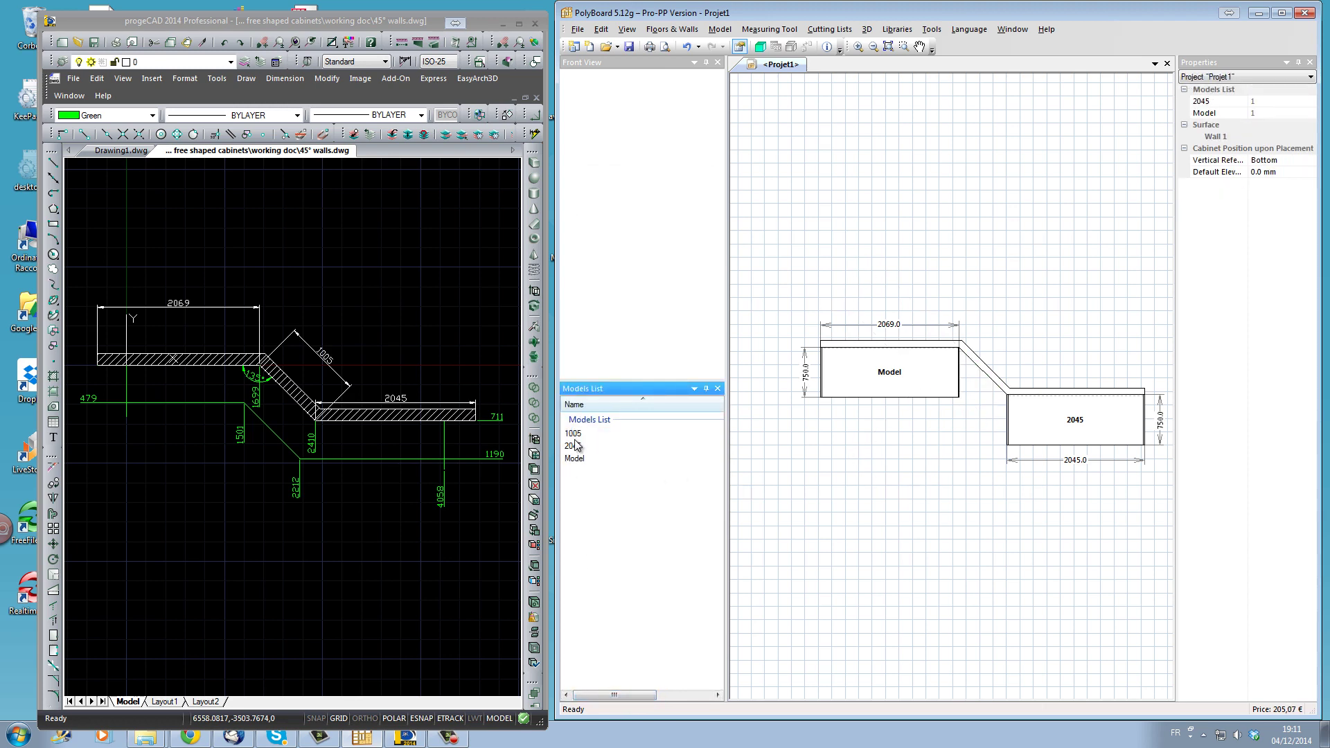
click(575, 446)
key(Delete)
click(576, 458)
key(Delete)
Examine the angled wall in the 3D view, then return to the project plan.
click(760, 47)
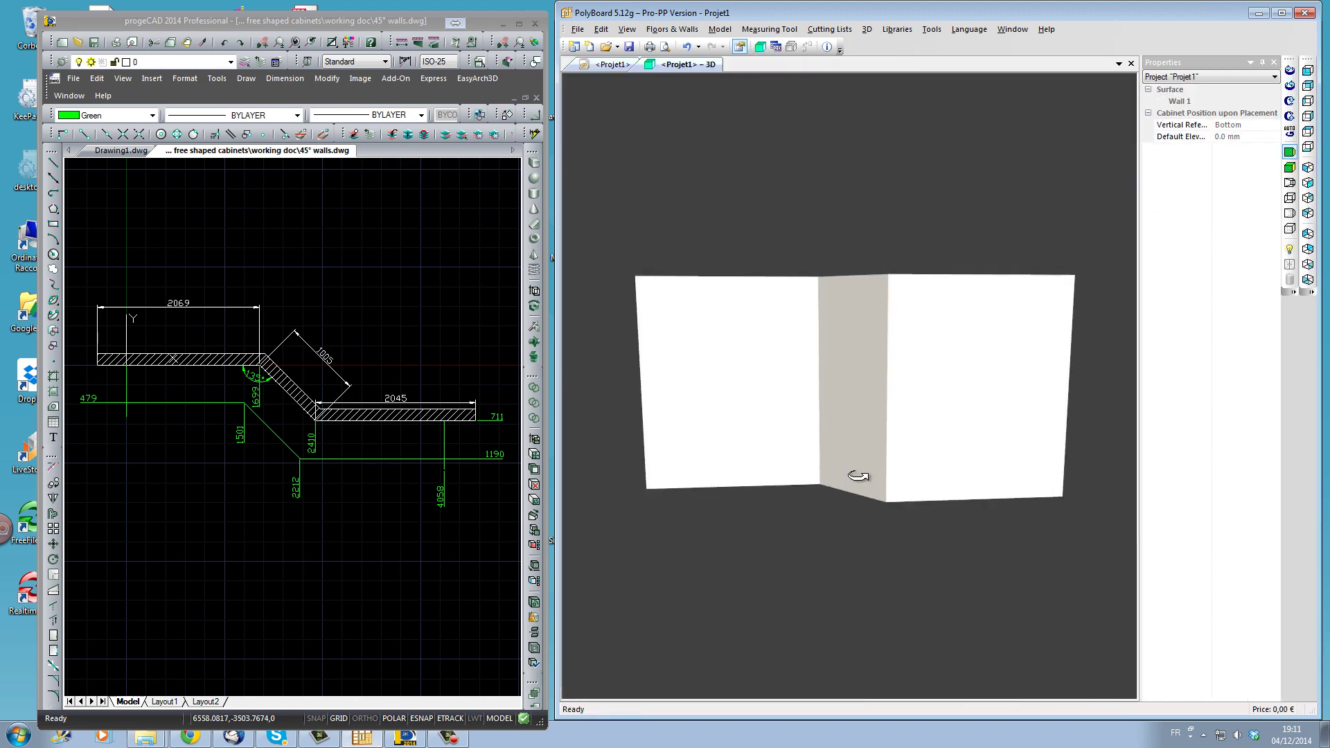
drag(857, 476, 970, 573)
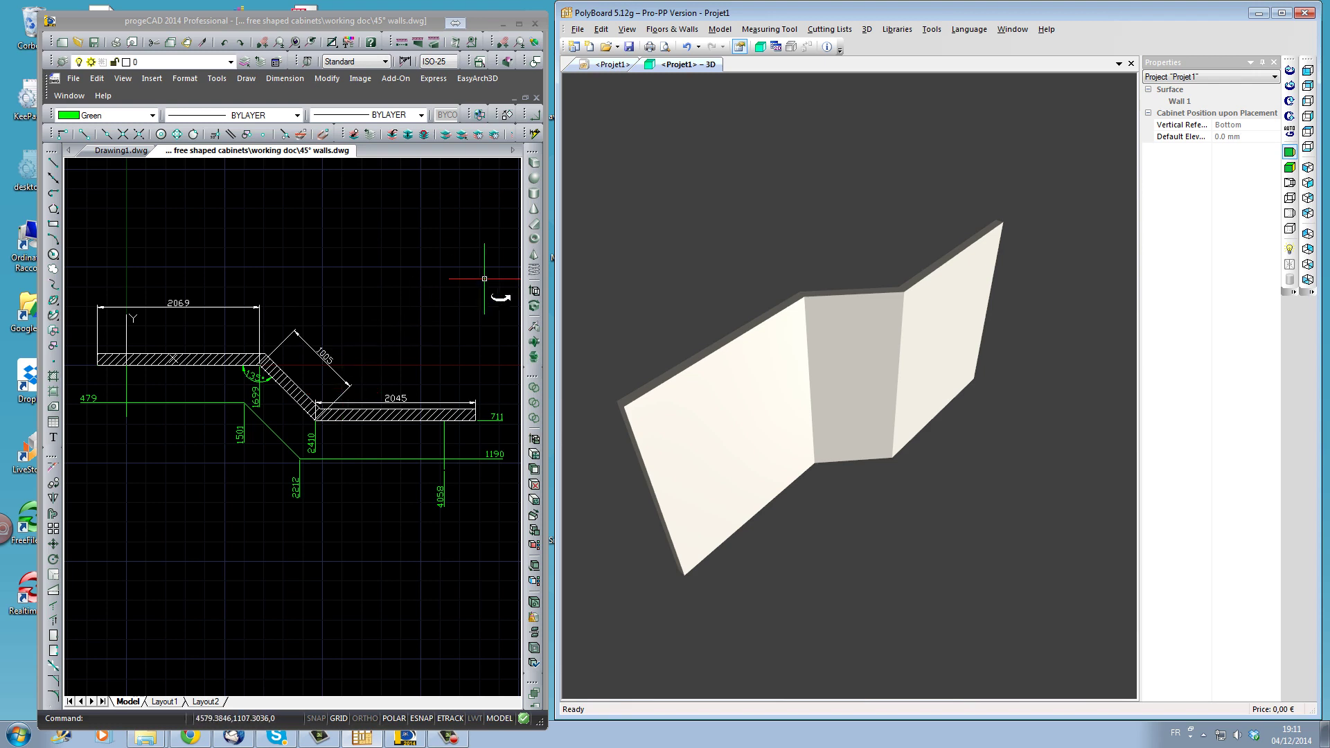
click(608, 65)
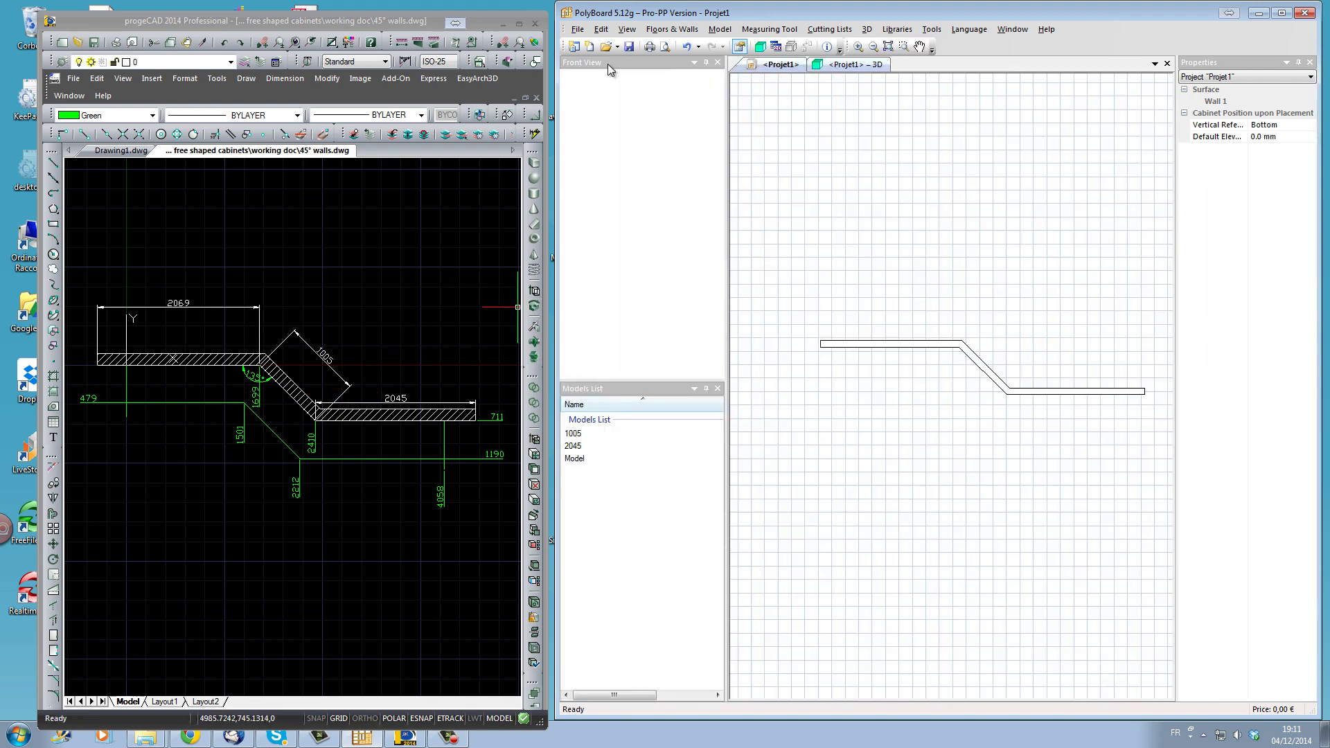
Start a new cabinet of the Free Shape type and open its outline for editing.
right_click(616, 459)
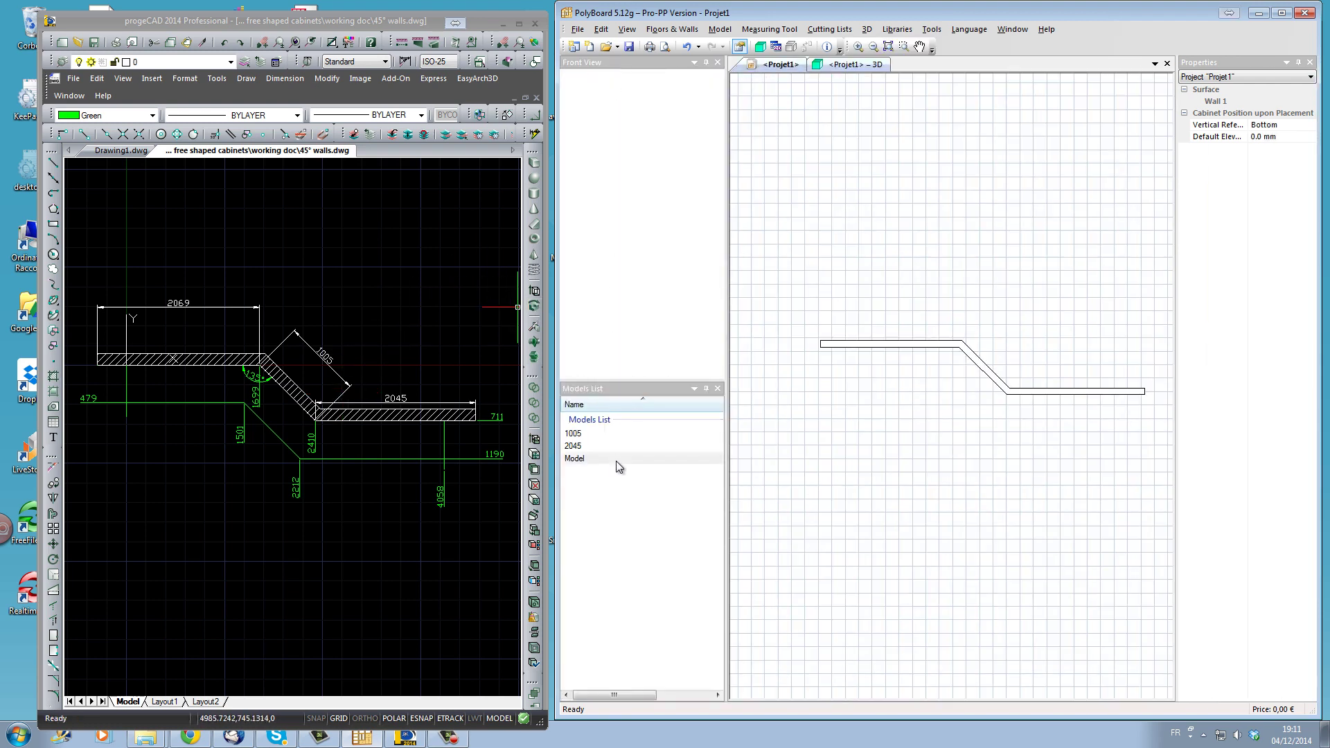
click(636, 470)
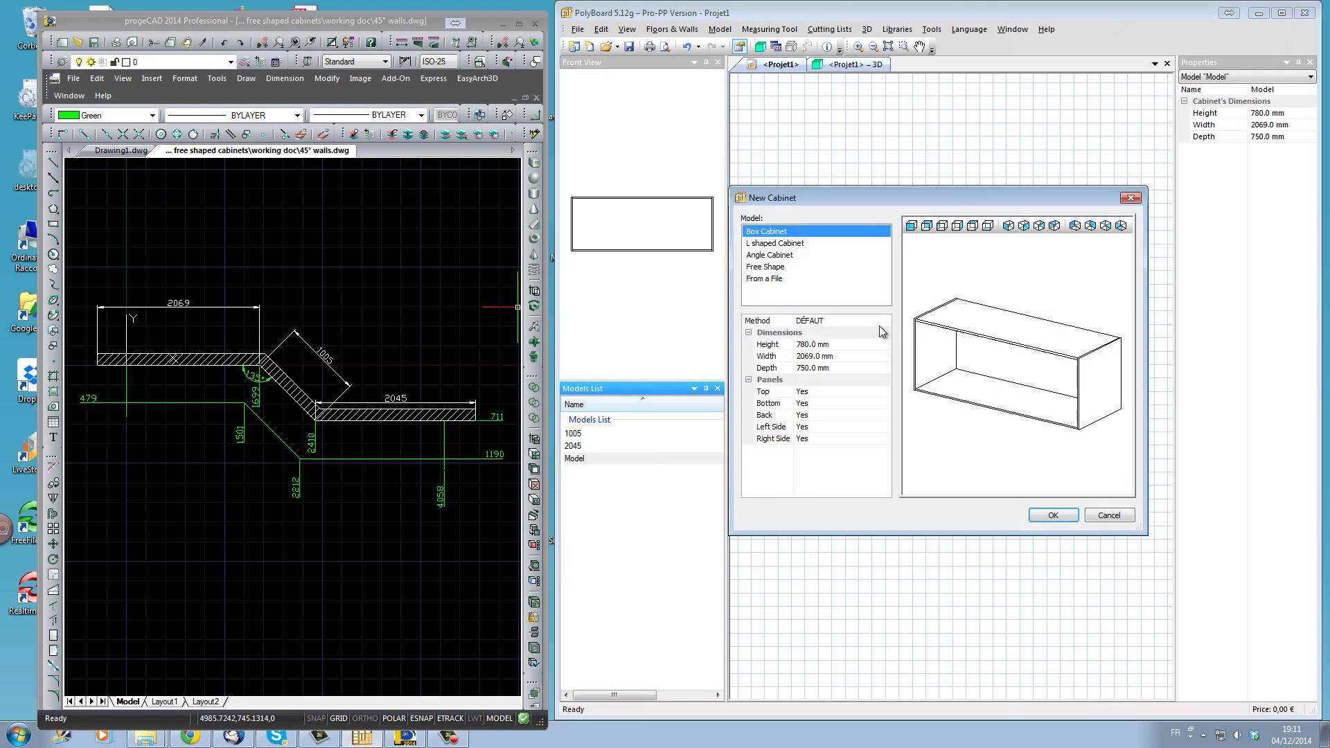
click(776, 268)
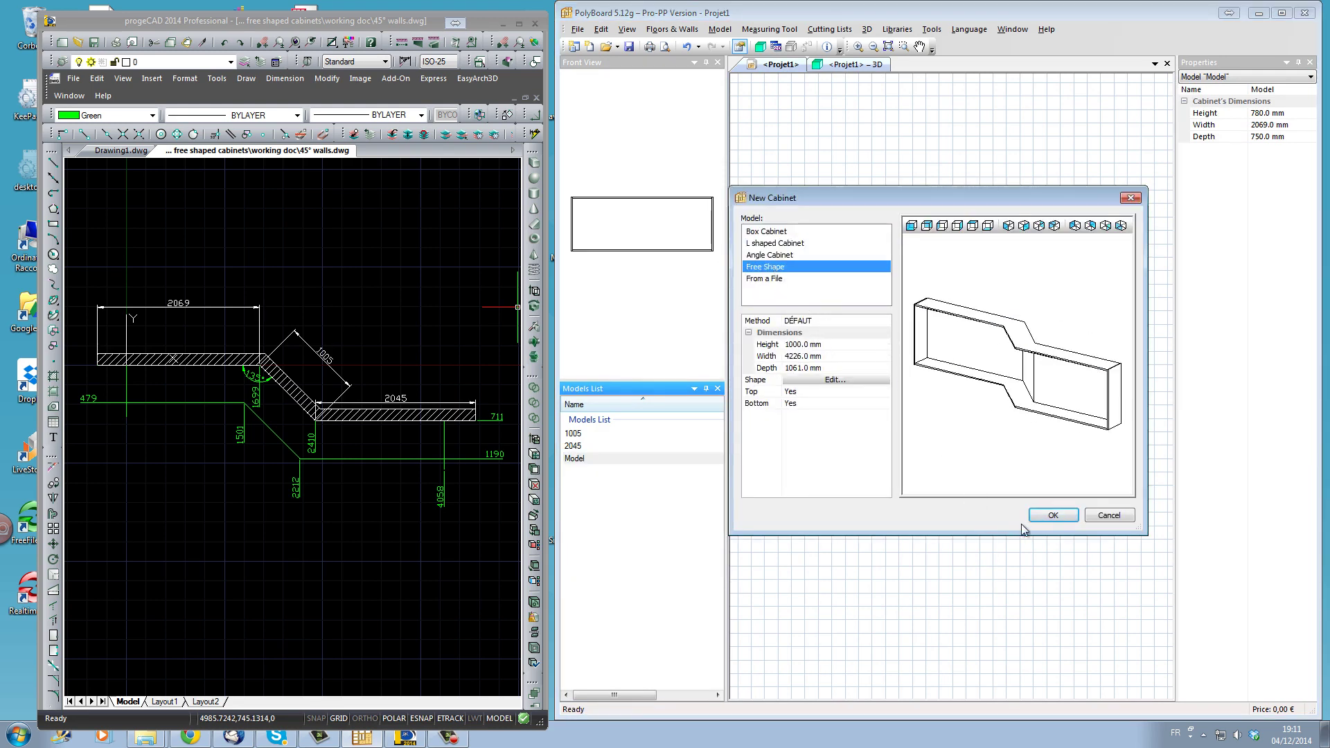
click(840, 379)
middle_drag(877, 334, 979, 309)
scroll(997, 270, down, 1)
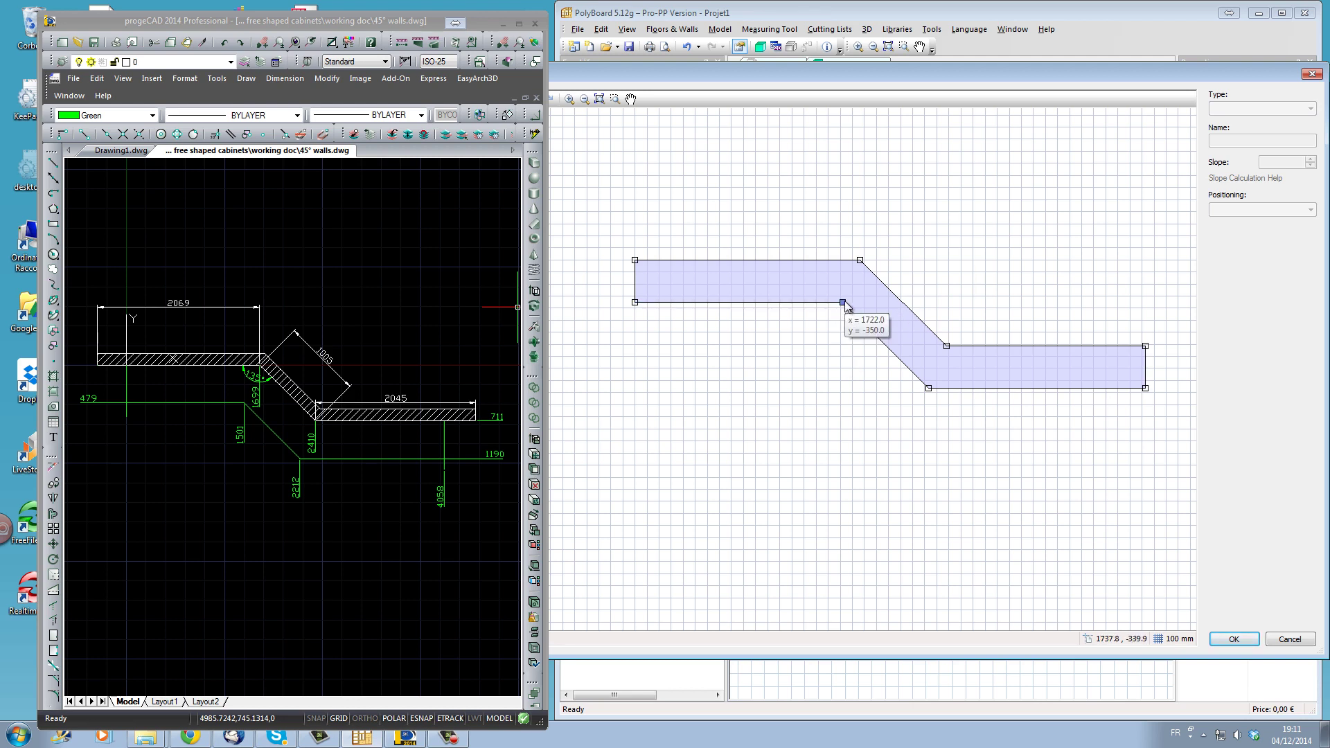
Delete five vertices of the default outline, starting from its left end, to leave a triangle at the right end.
key(Delete)
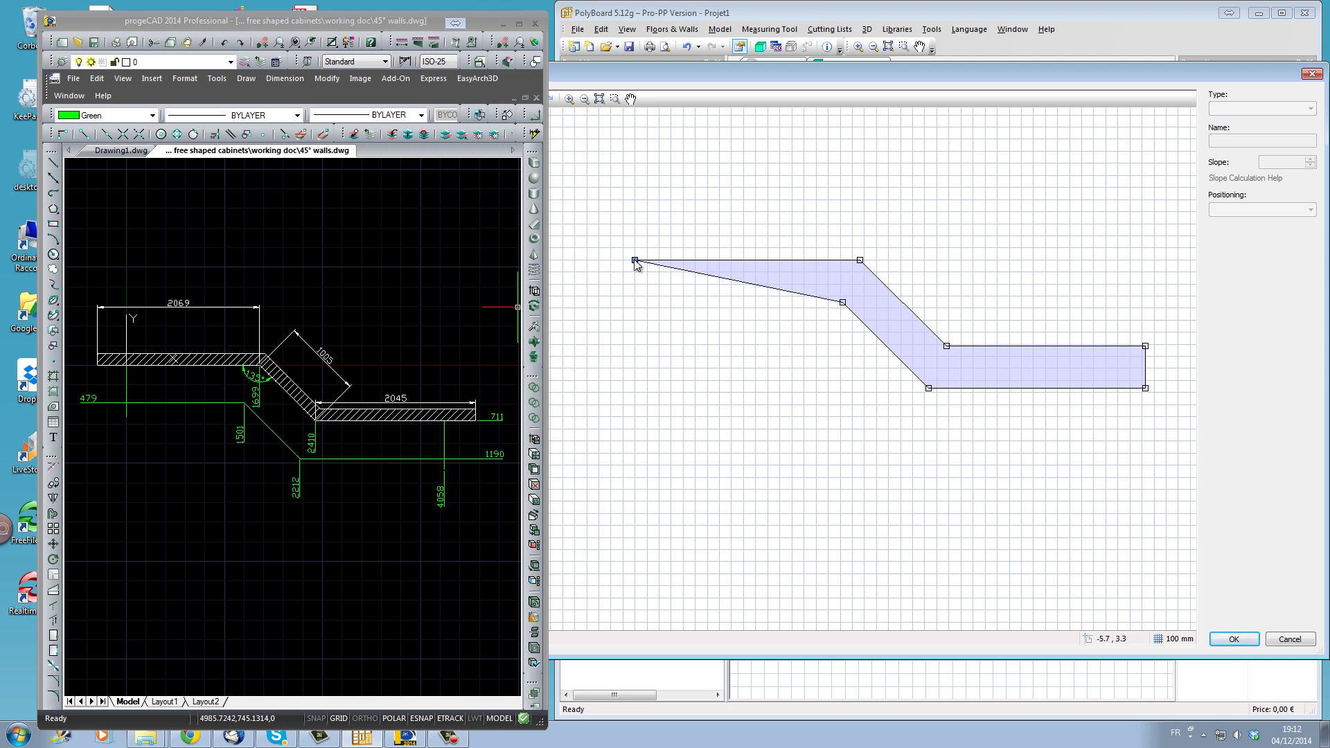
key(Delete)
click(860, 261)
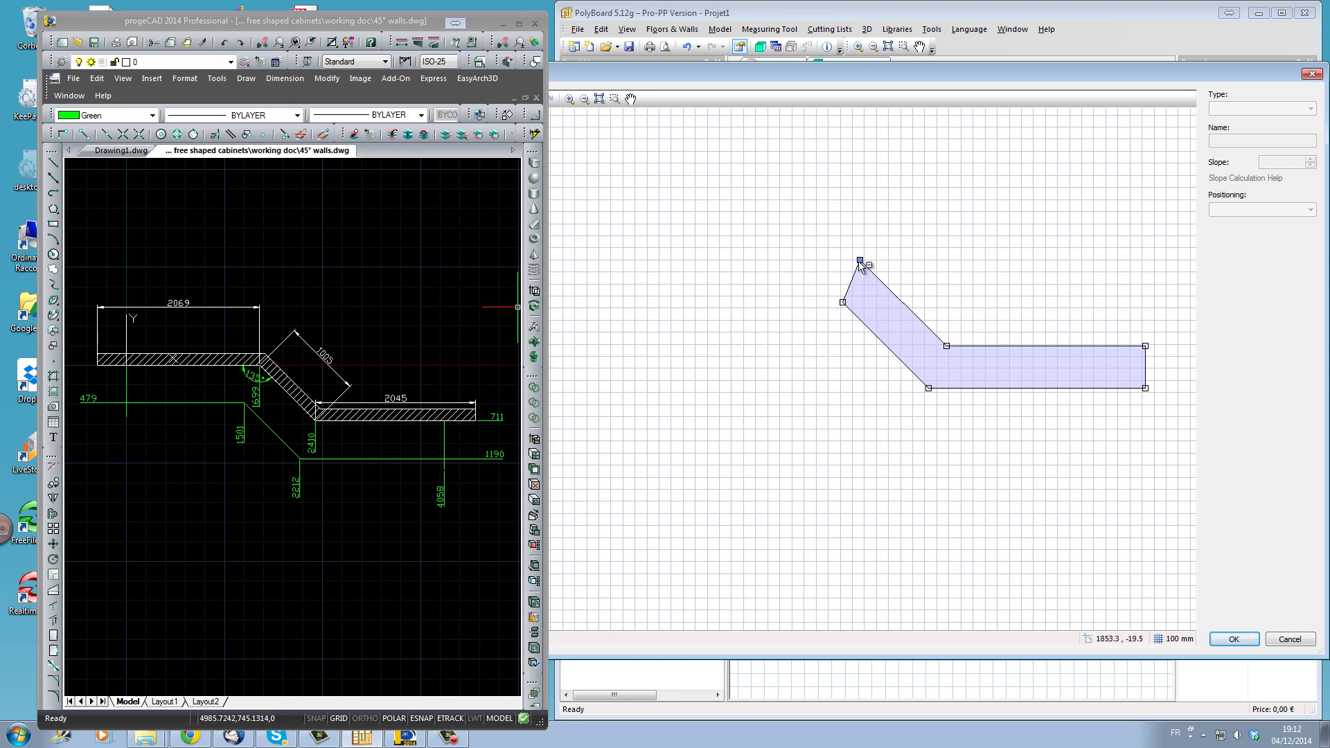
key(Delete)
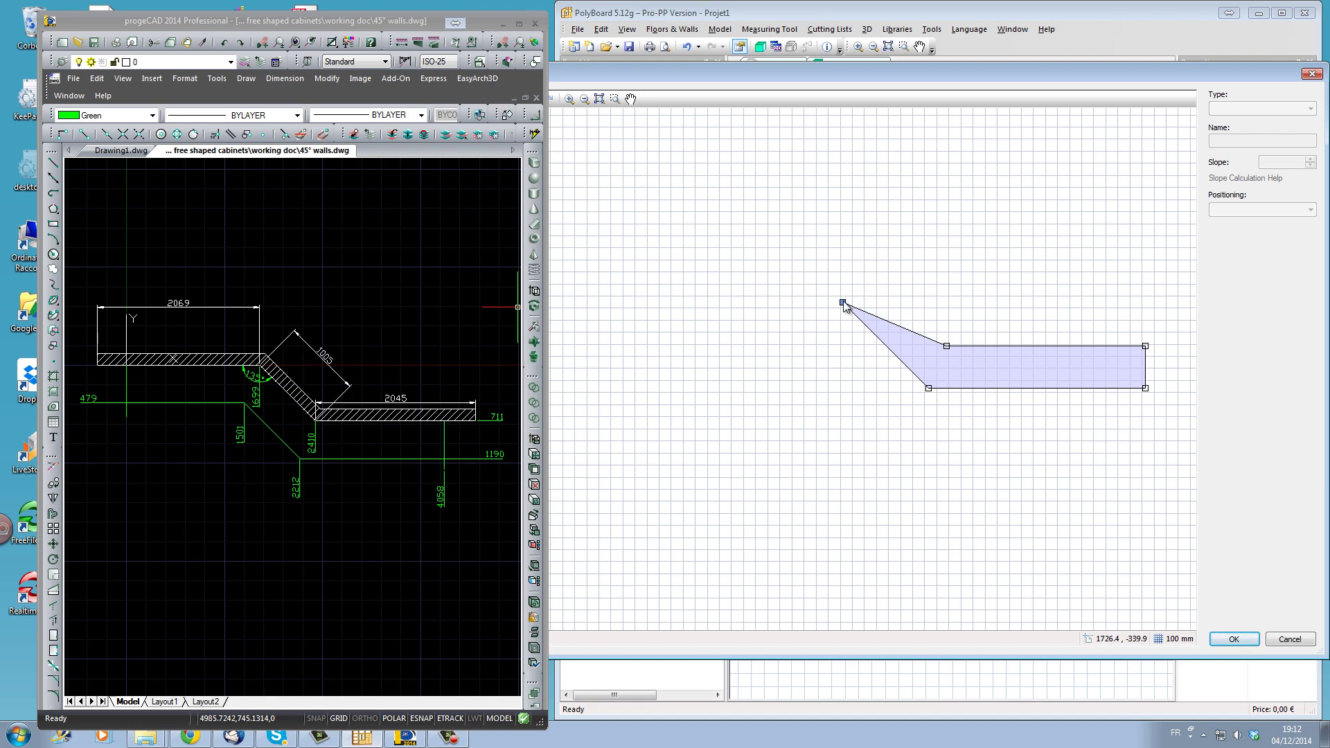
key(Delete)
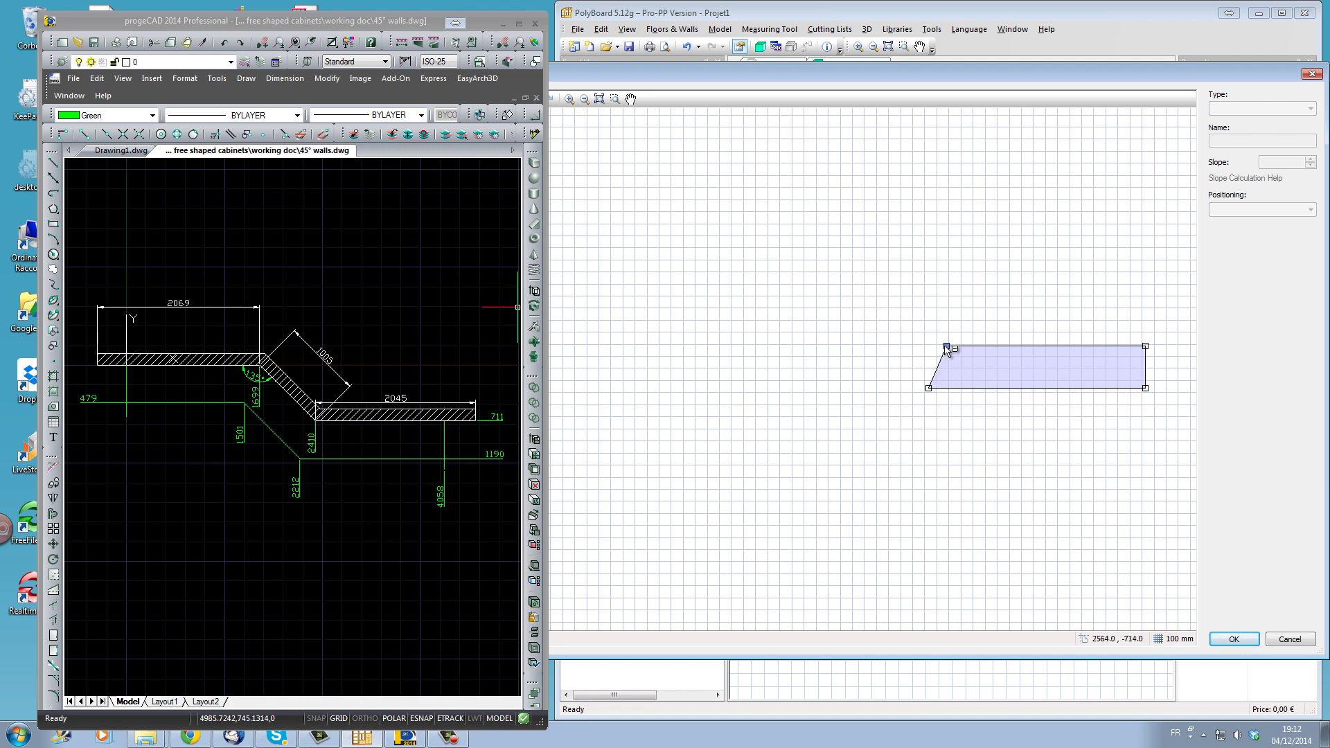
key(Delete)
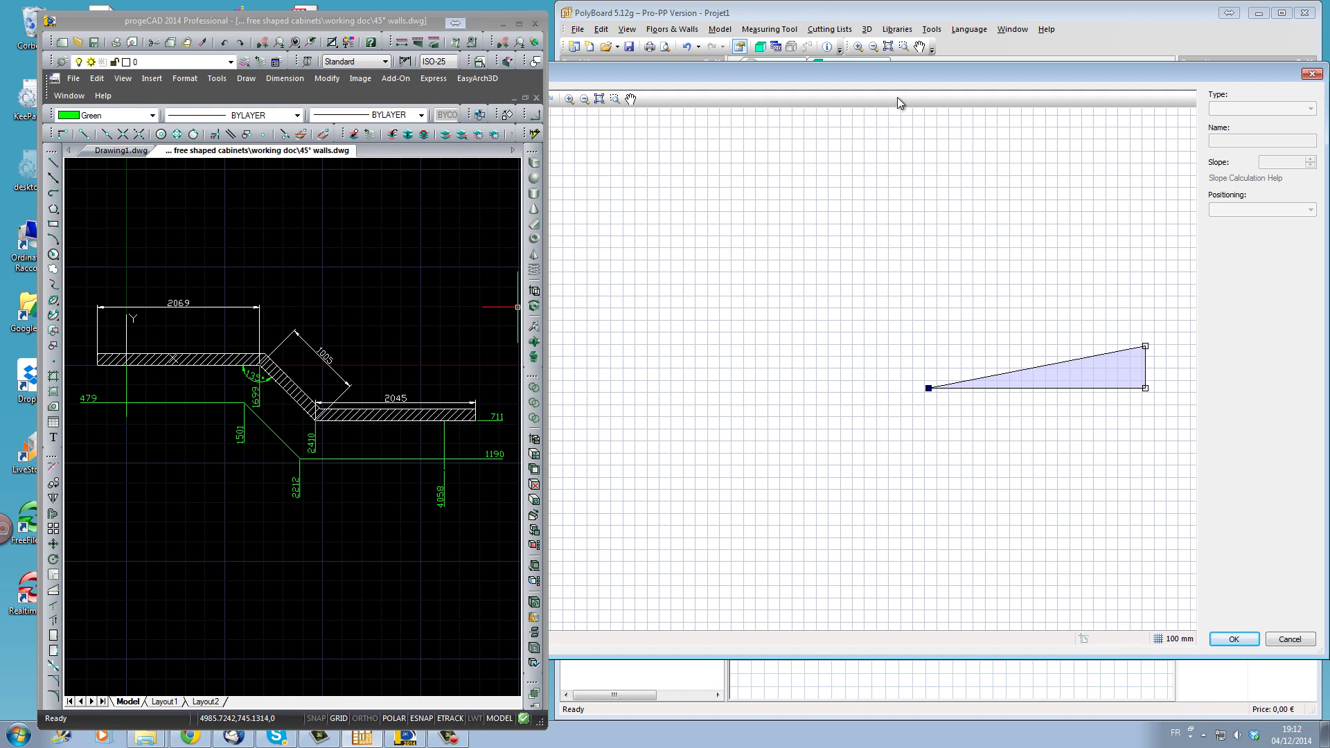
Reposition and resize the Shape window so its vertex coordinate fields and the whole drawing area are accessible.
drag(938, 73, 924, 40)
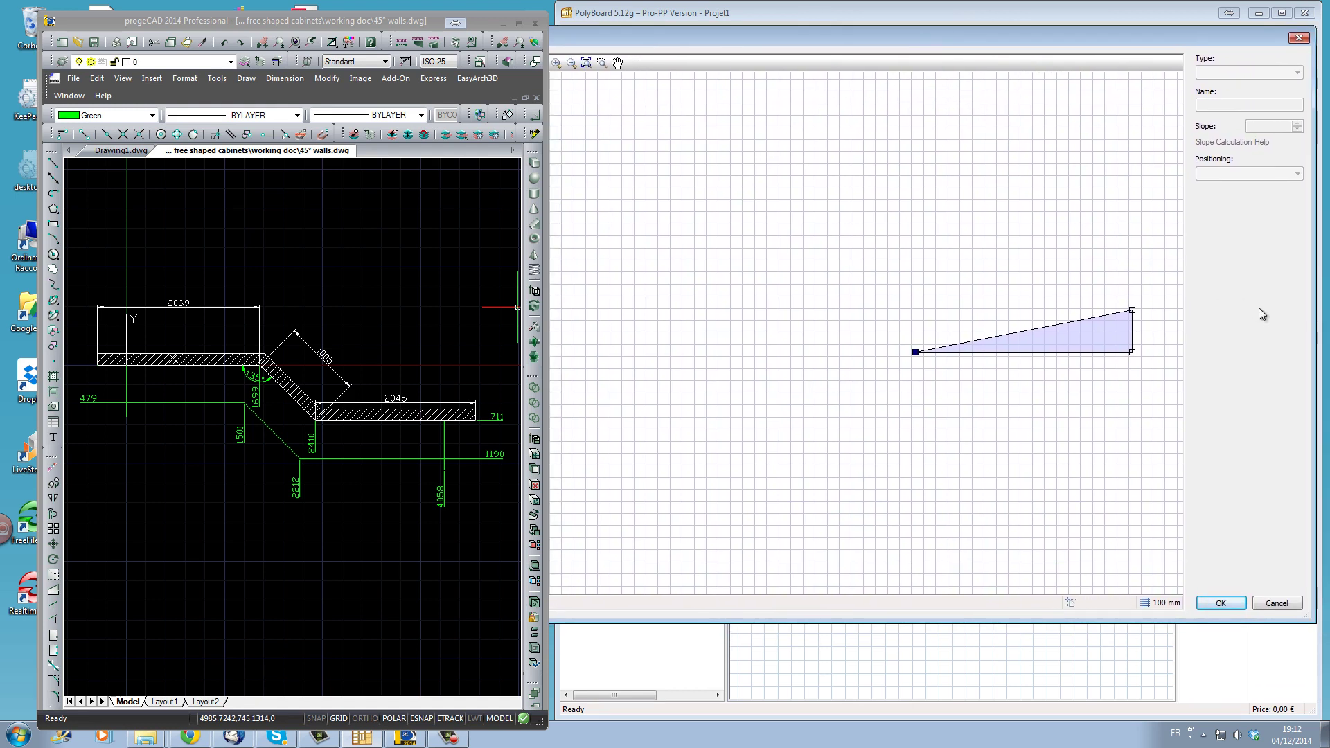
drag(1316, 308, 1059, 315)
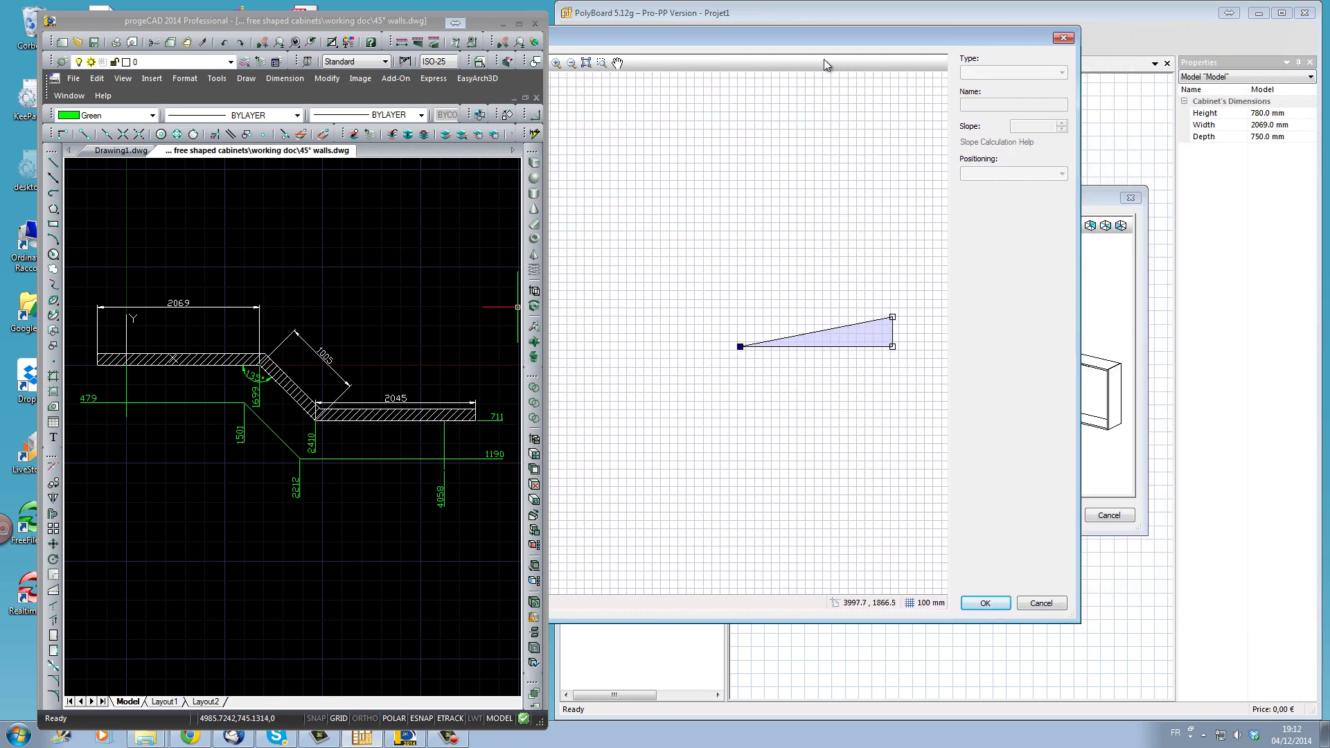
drag(824, 35, 990, 50)
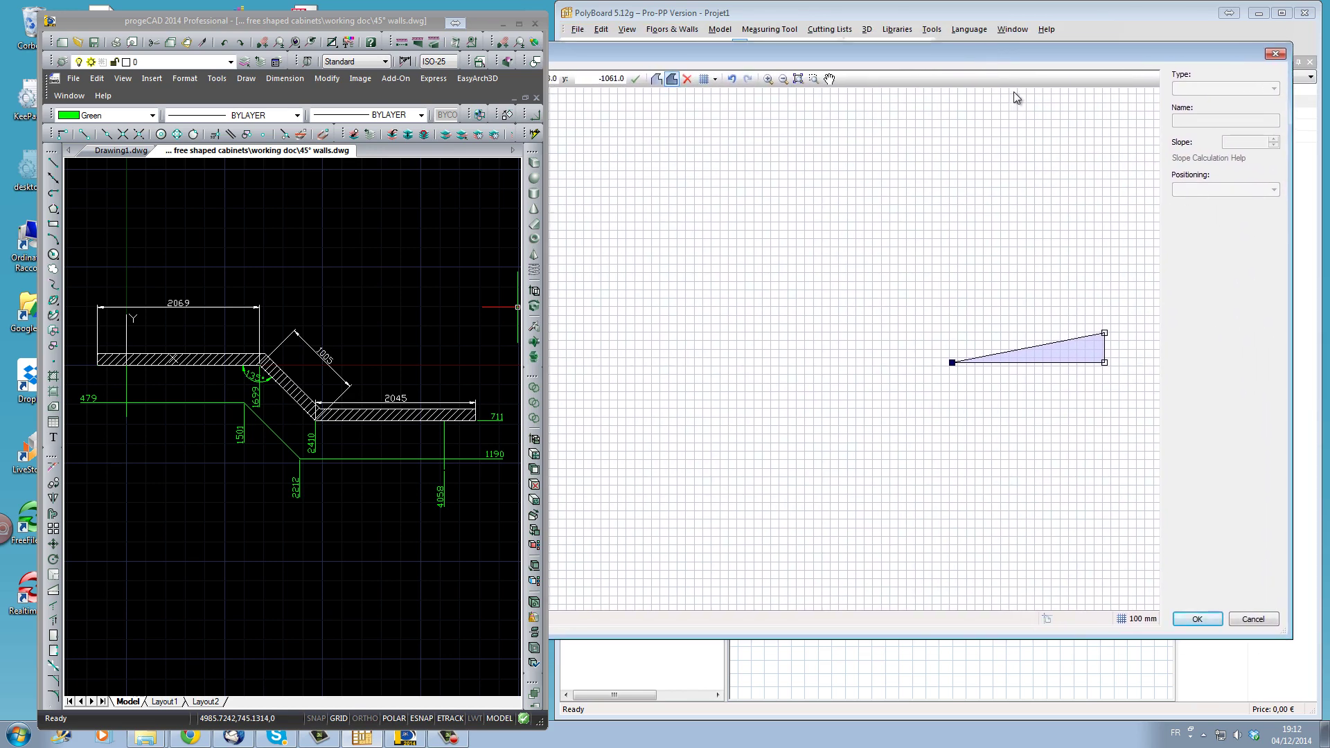
drag(1292, 268, 1164, 268)
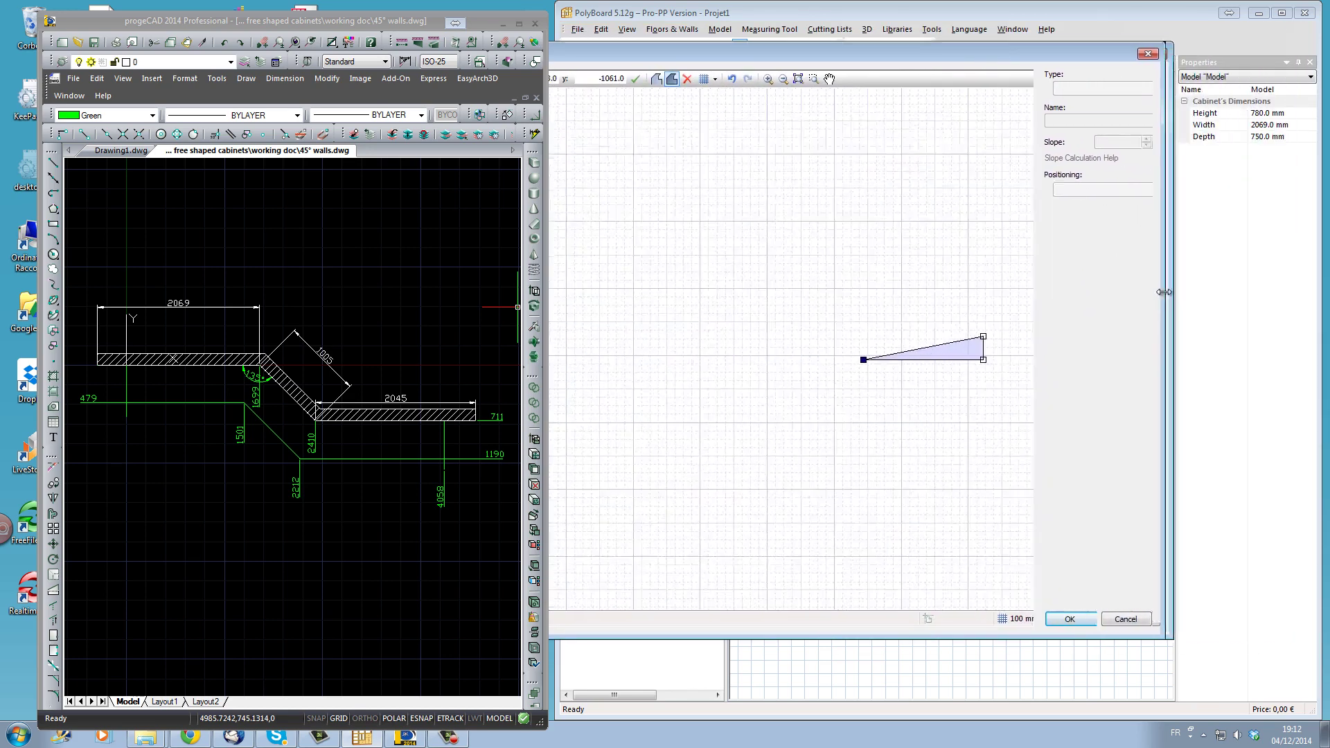
drag(858, 54, 960, 18)
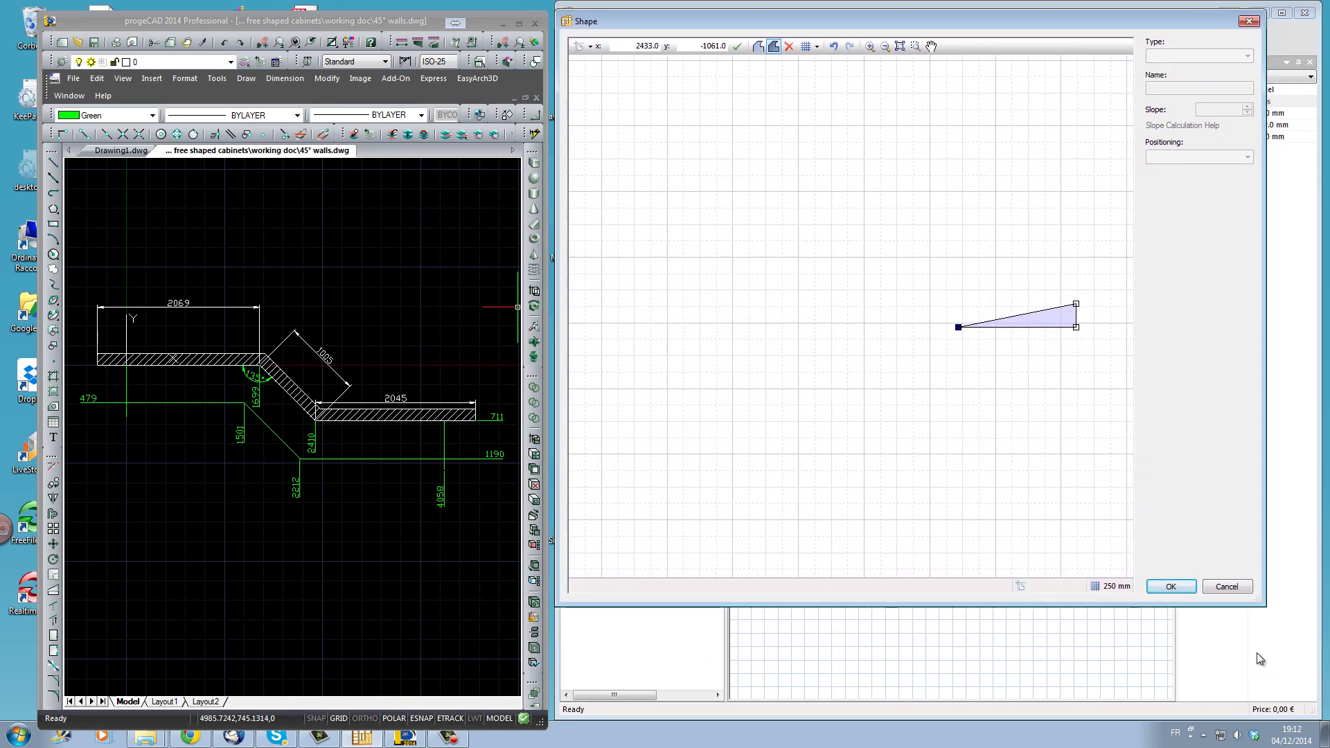
drag(1266, 606, 1308, 686)
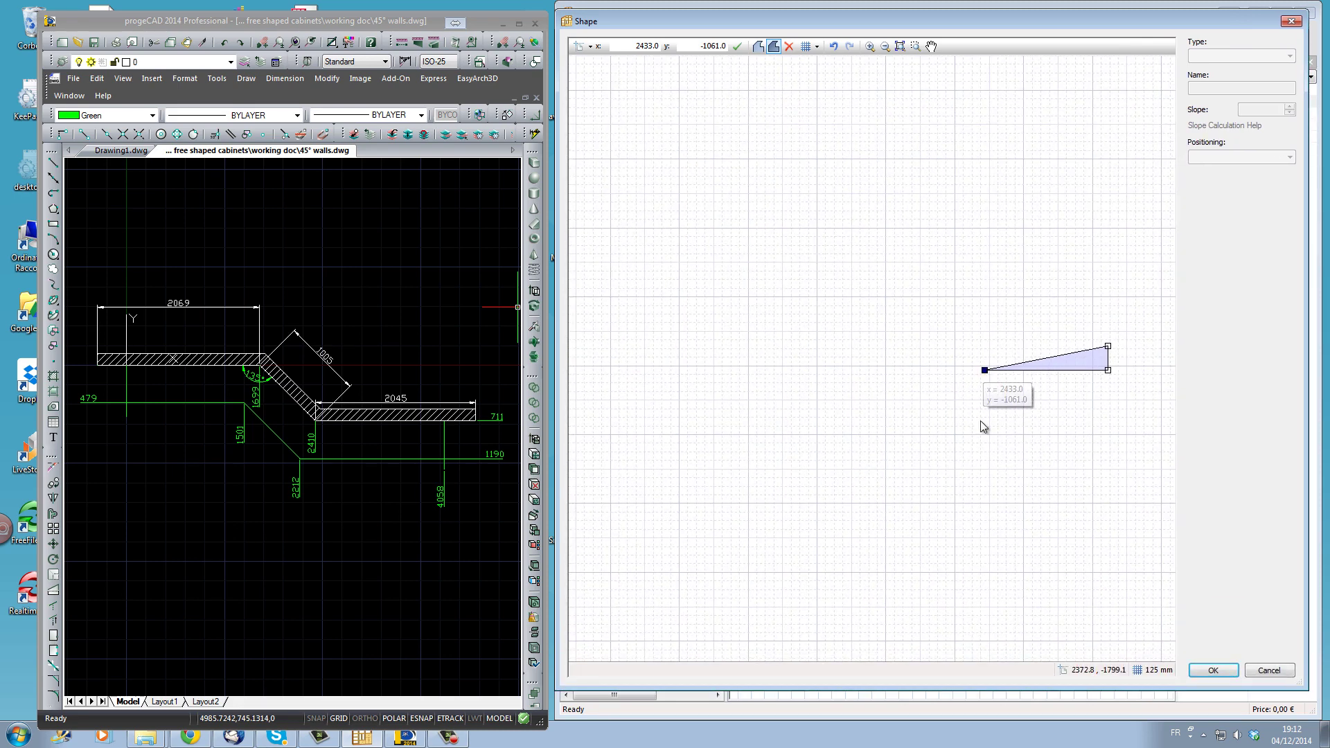
Move the triangle's left vertex to the origin at X 0, Y 0.
click(644, 45)
click(680, 47)
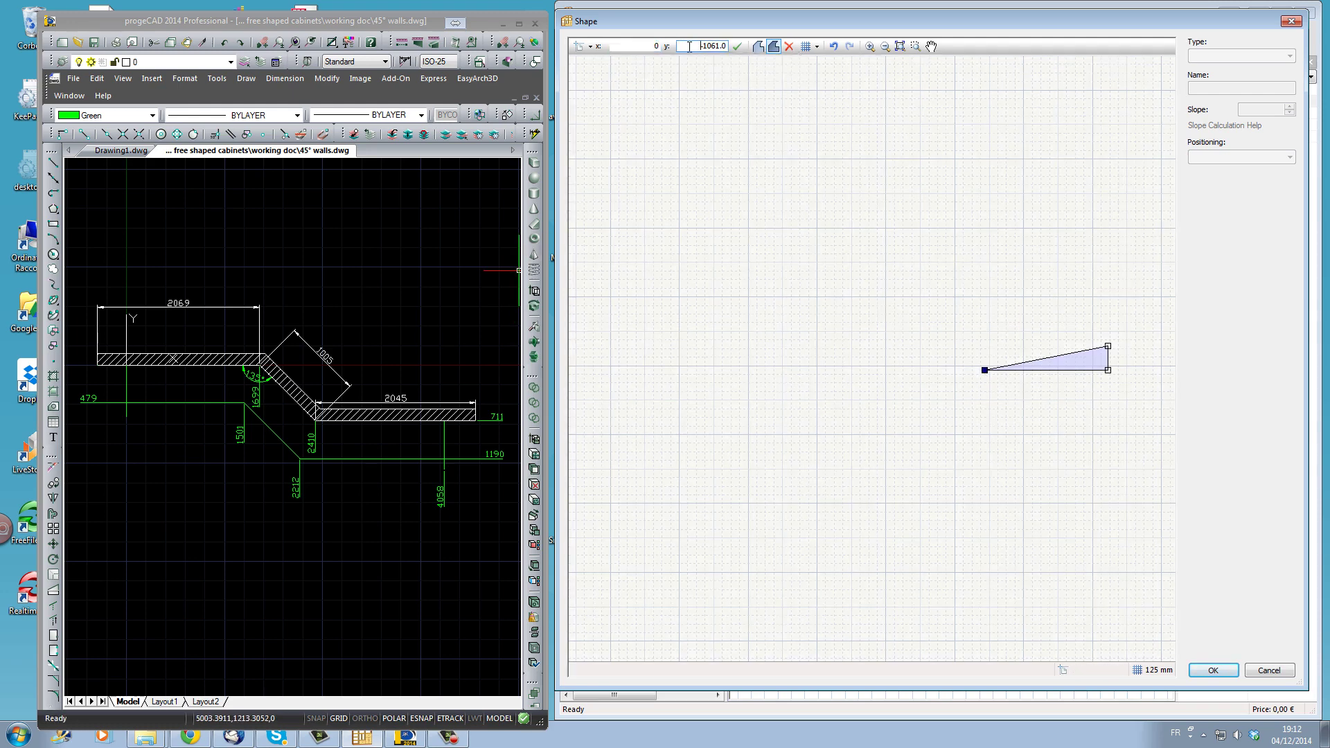
click(737, 46)
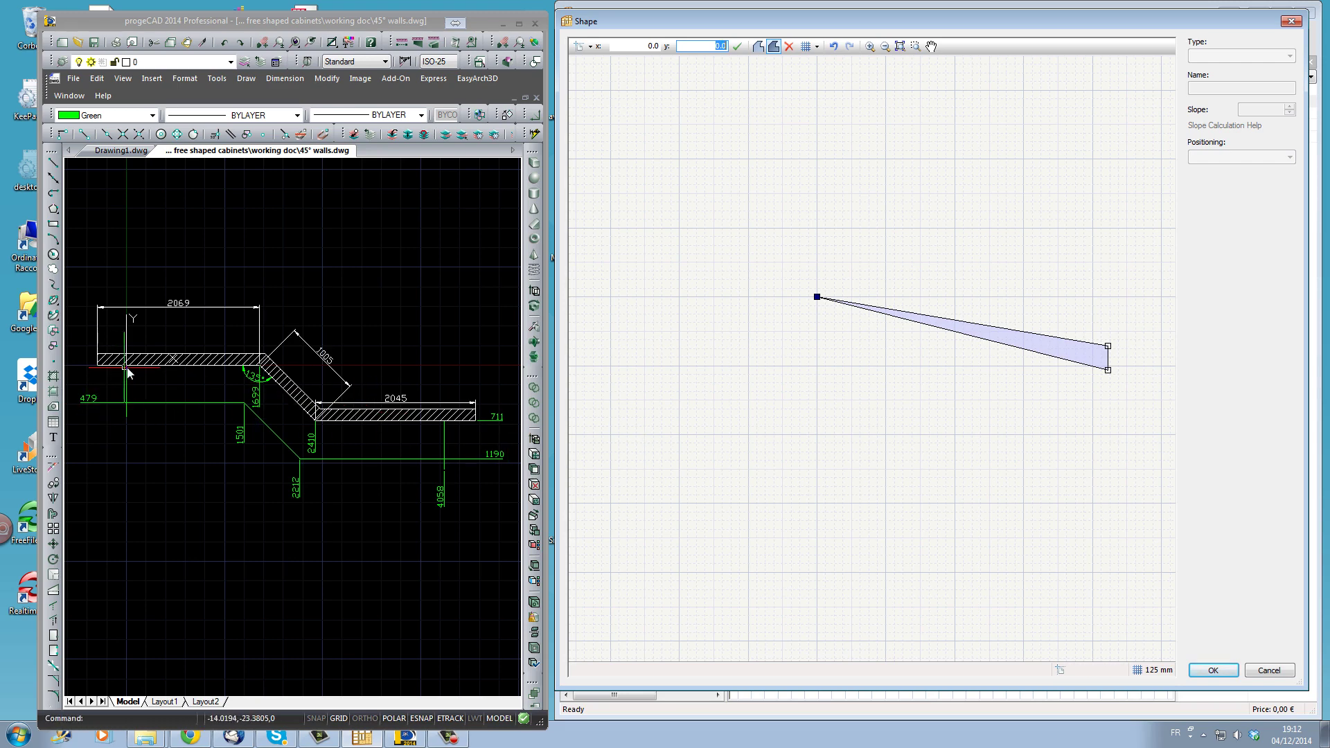
Add a vertex on the outline's lower edge and position it at X 0, Y -479.
click(896, 317)
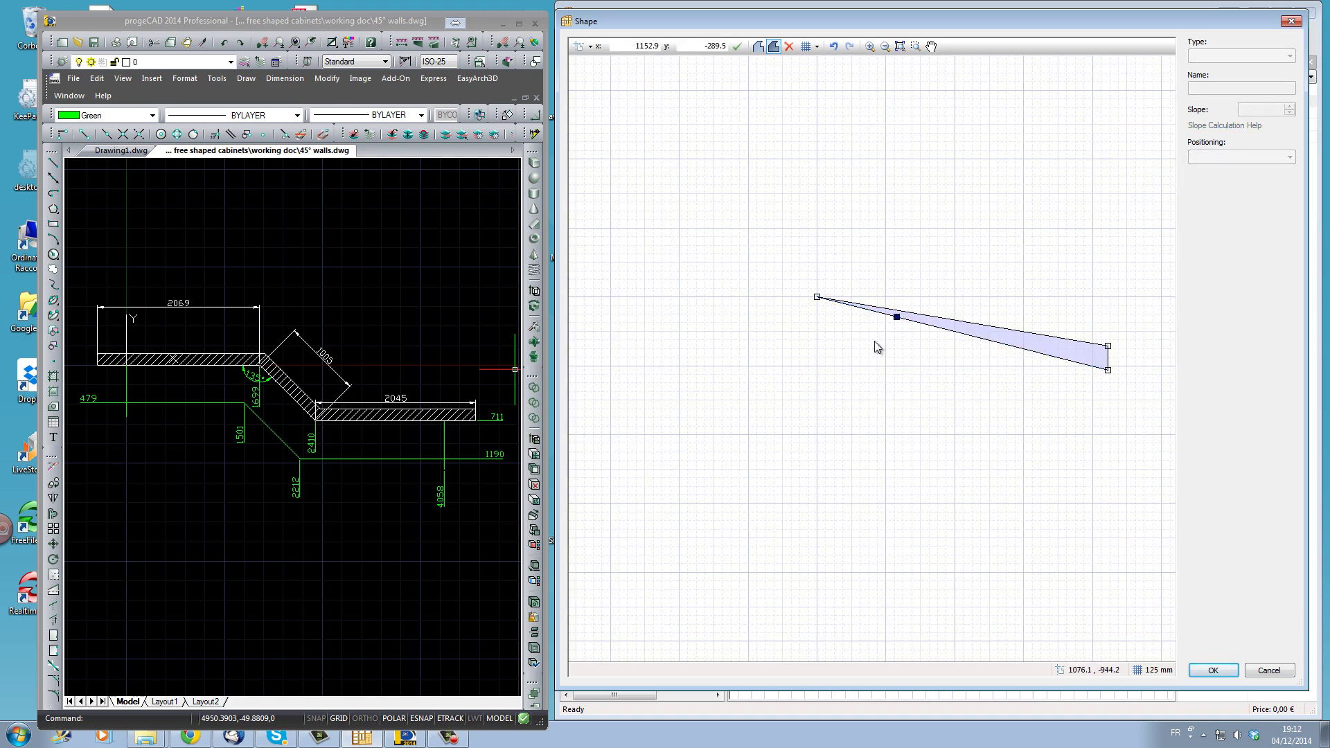
click(633, 45)
text(0)
key(Tab)
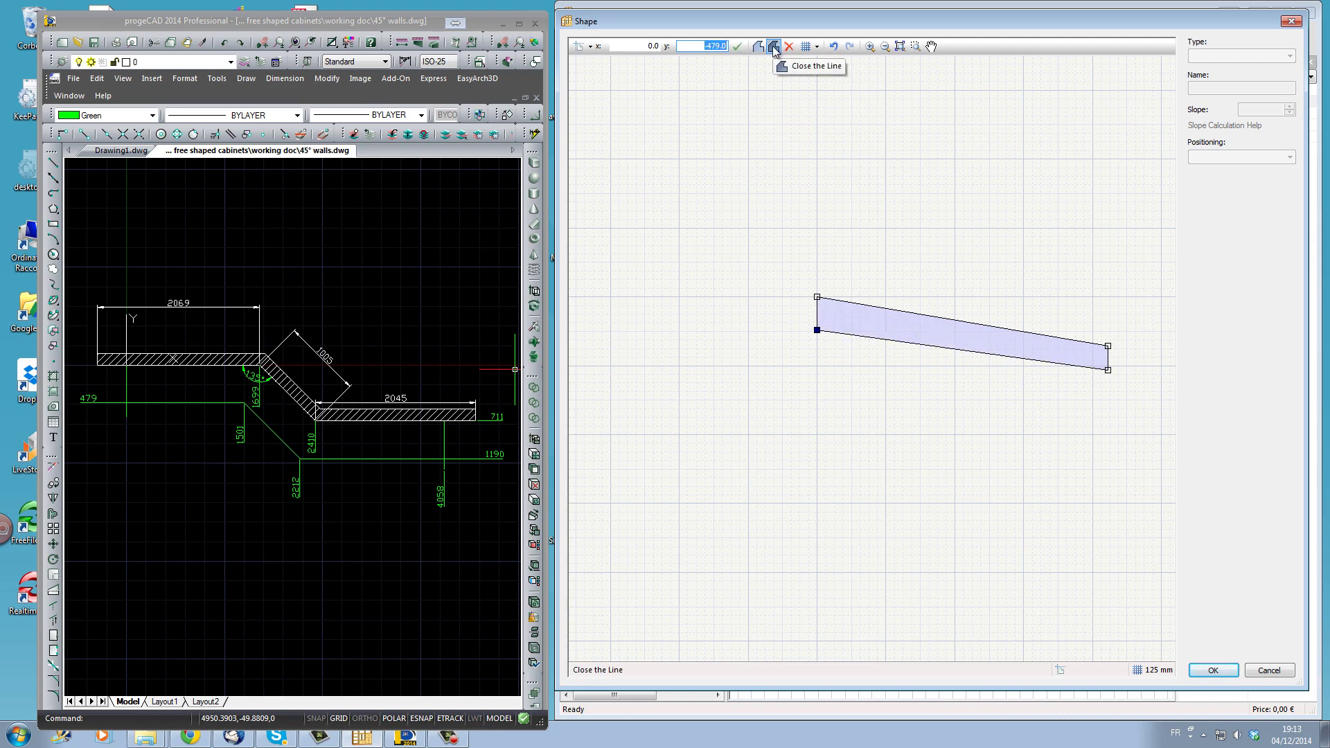
Add a vertex on the outline's upper edge and position it at X 1699, Y 0.
click(909, 385)
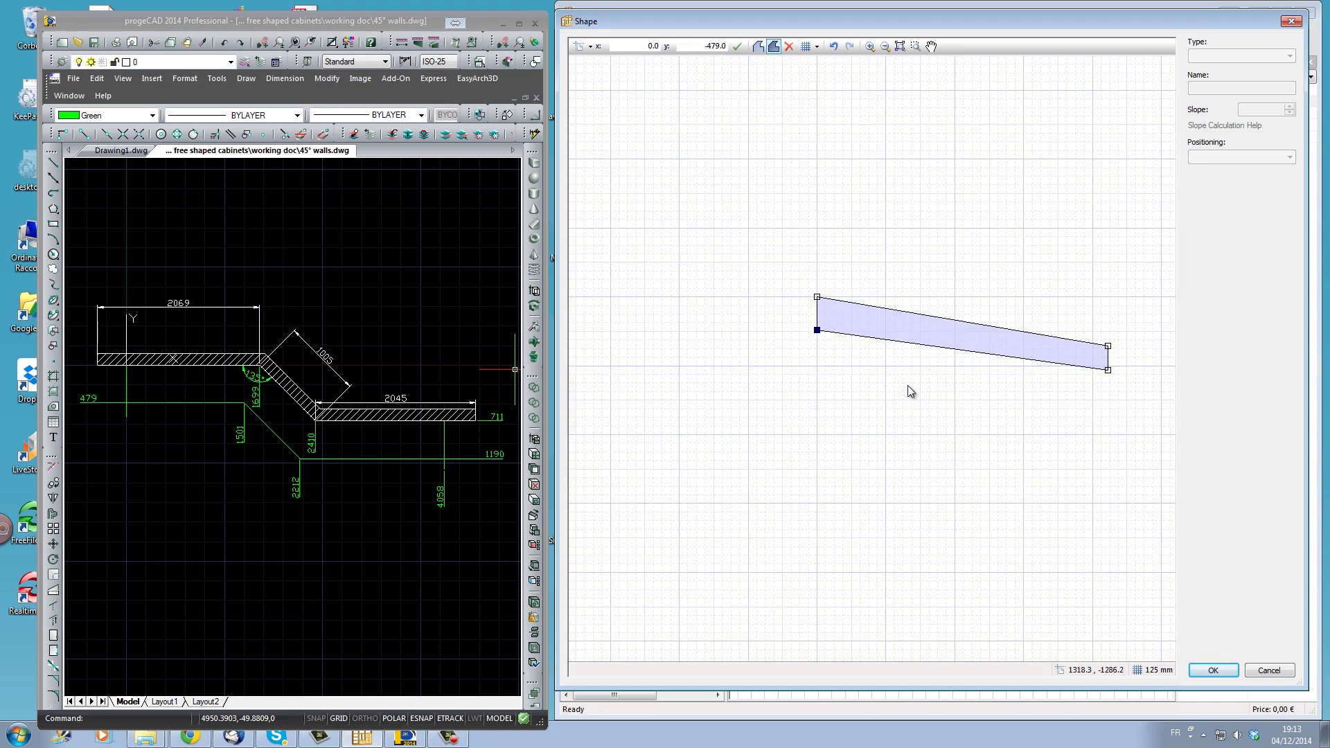
scroll(909, 385, up, 2)
middle_drag(908, 385, 718, 424)
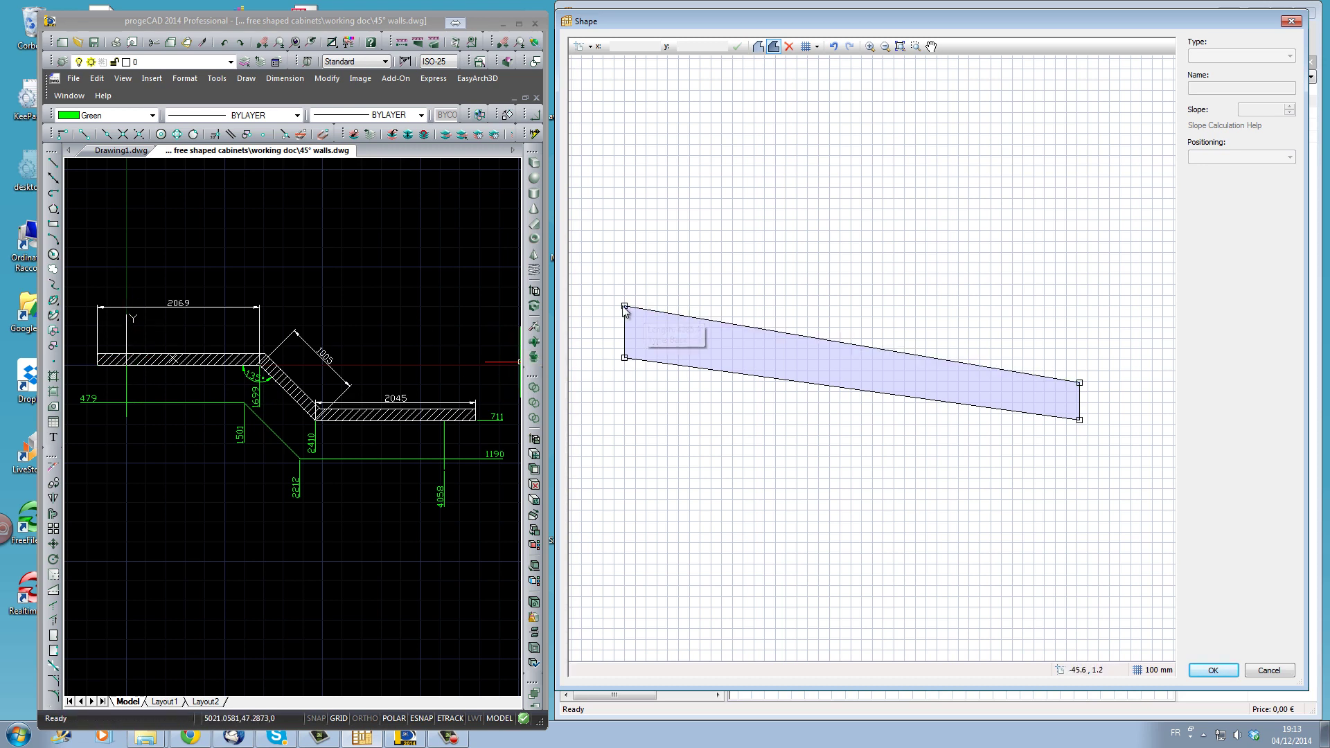
double_click(735, 326)
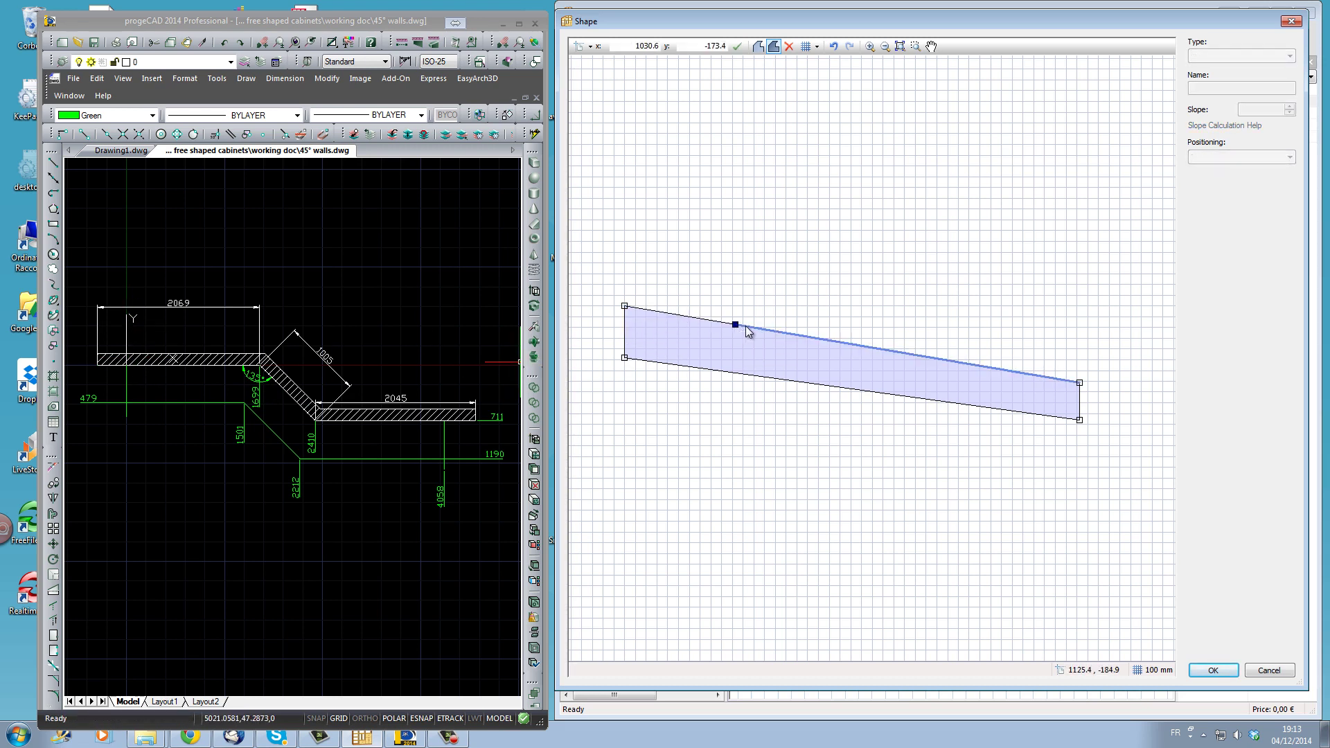
double_click(636, 45)
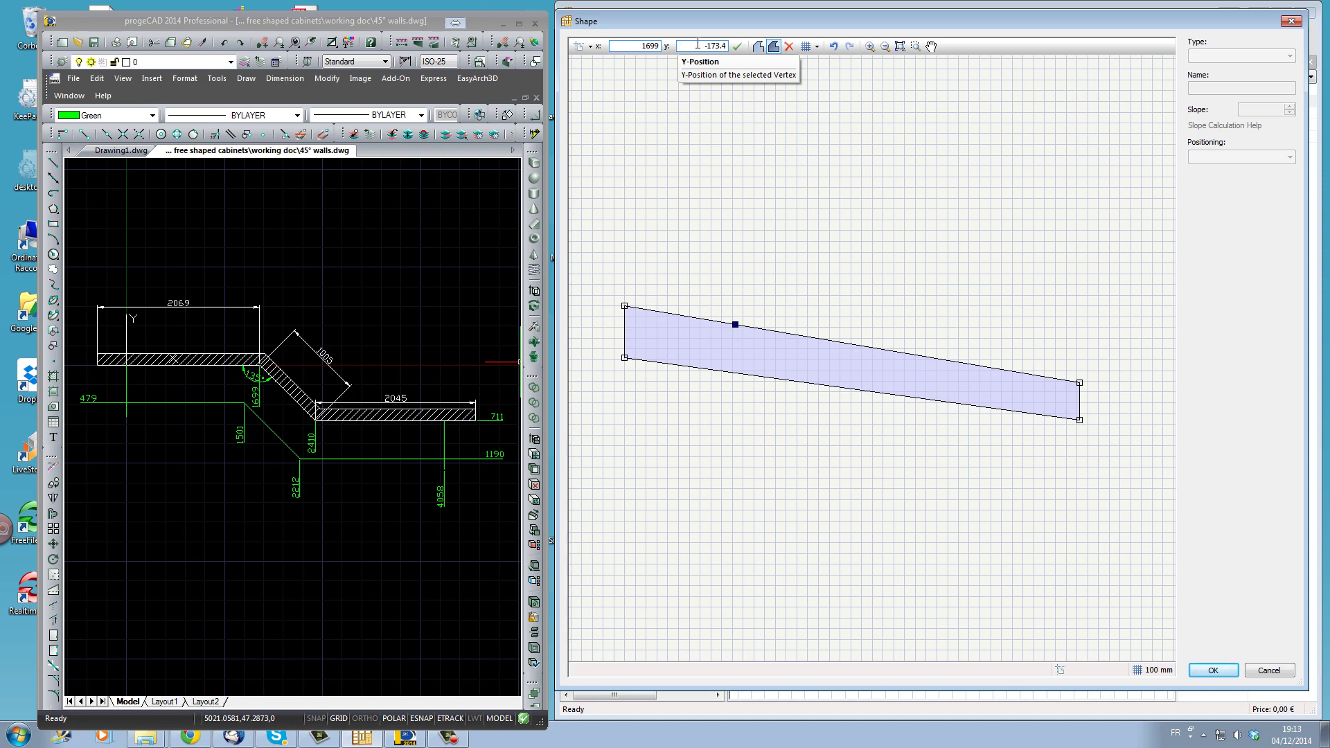
double_click(699, 46)
text(0)
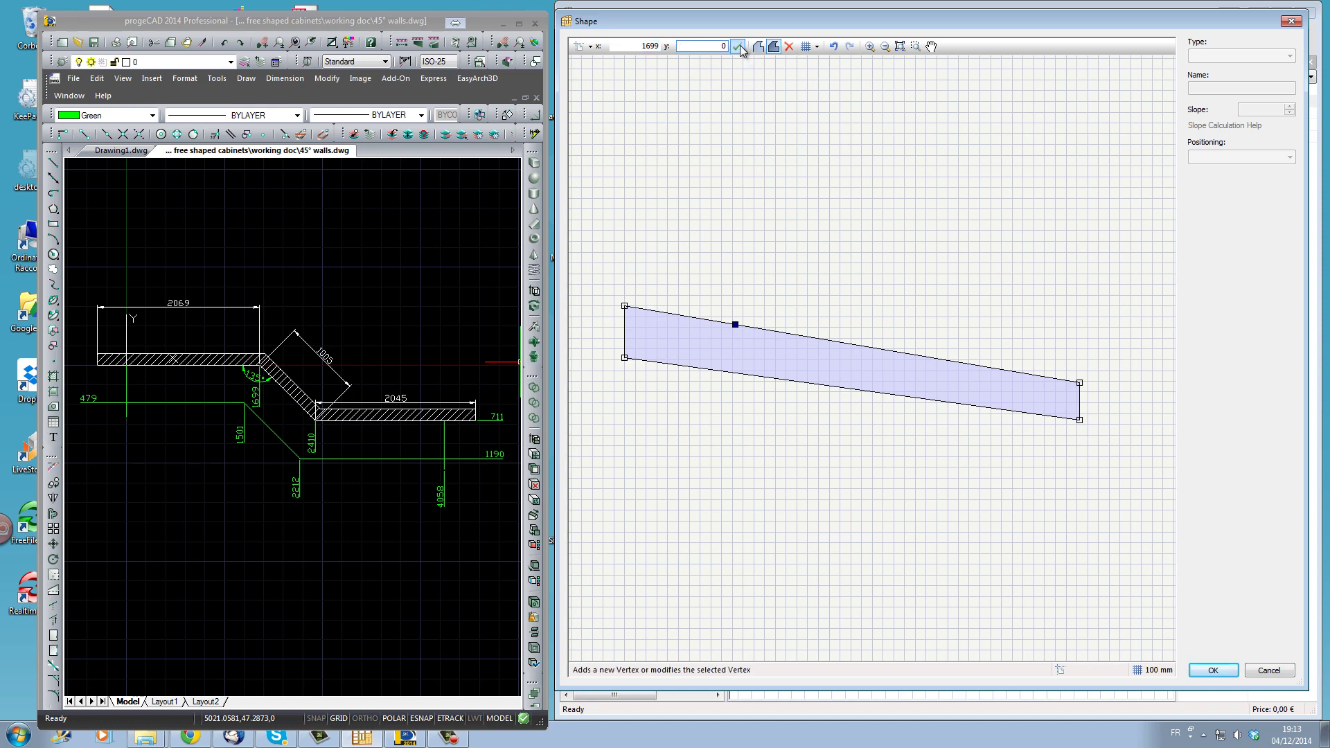
click(739, 46)
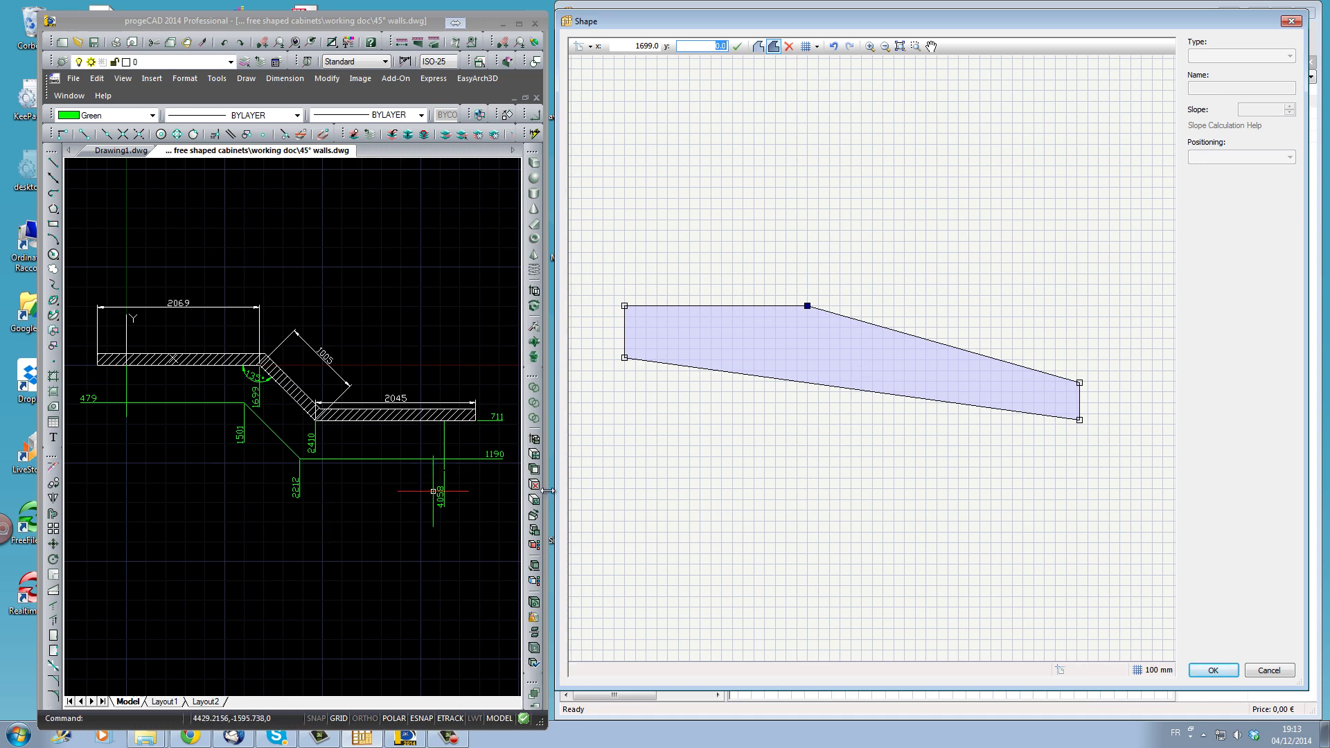
Add a second vertex on the sloping part of the upper edge and position it at X 2410, Y -711.
click(935, 341)
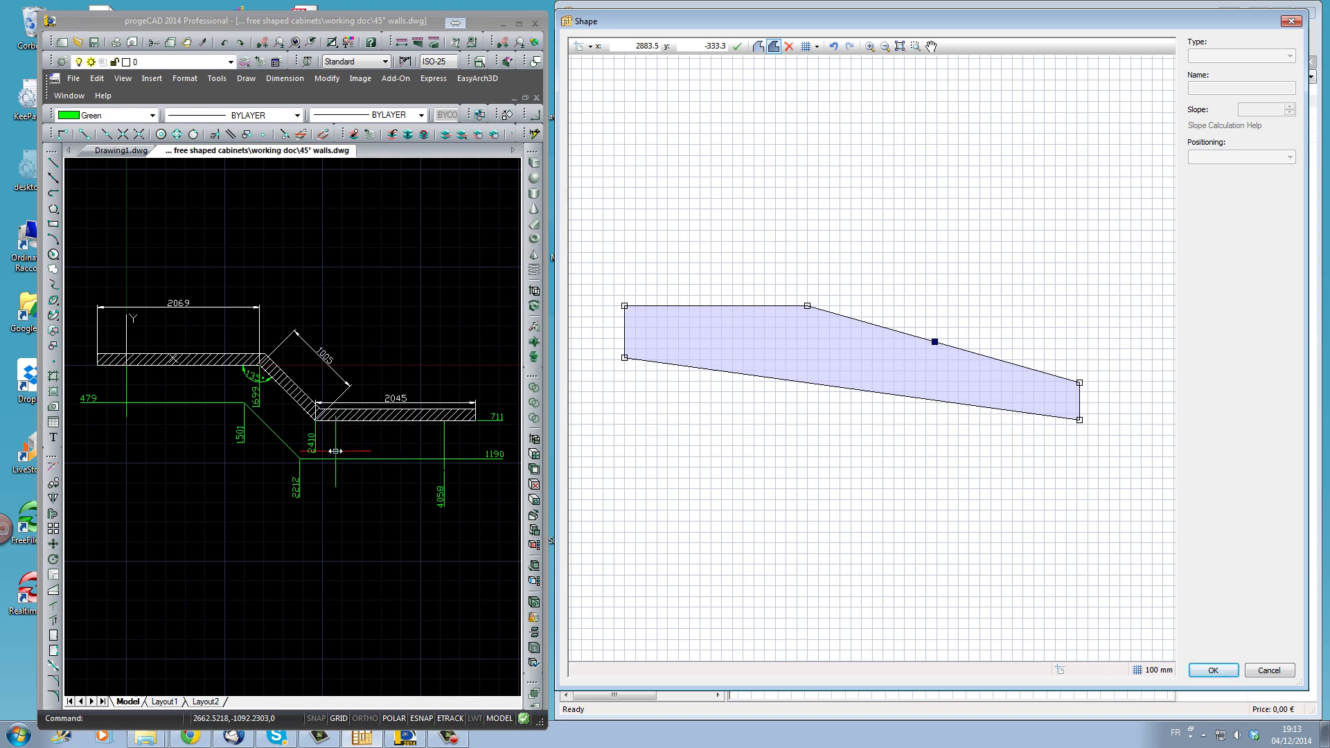
click(668, 49)
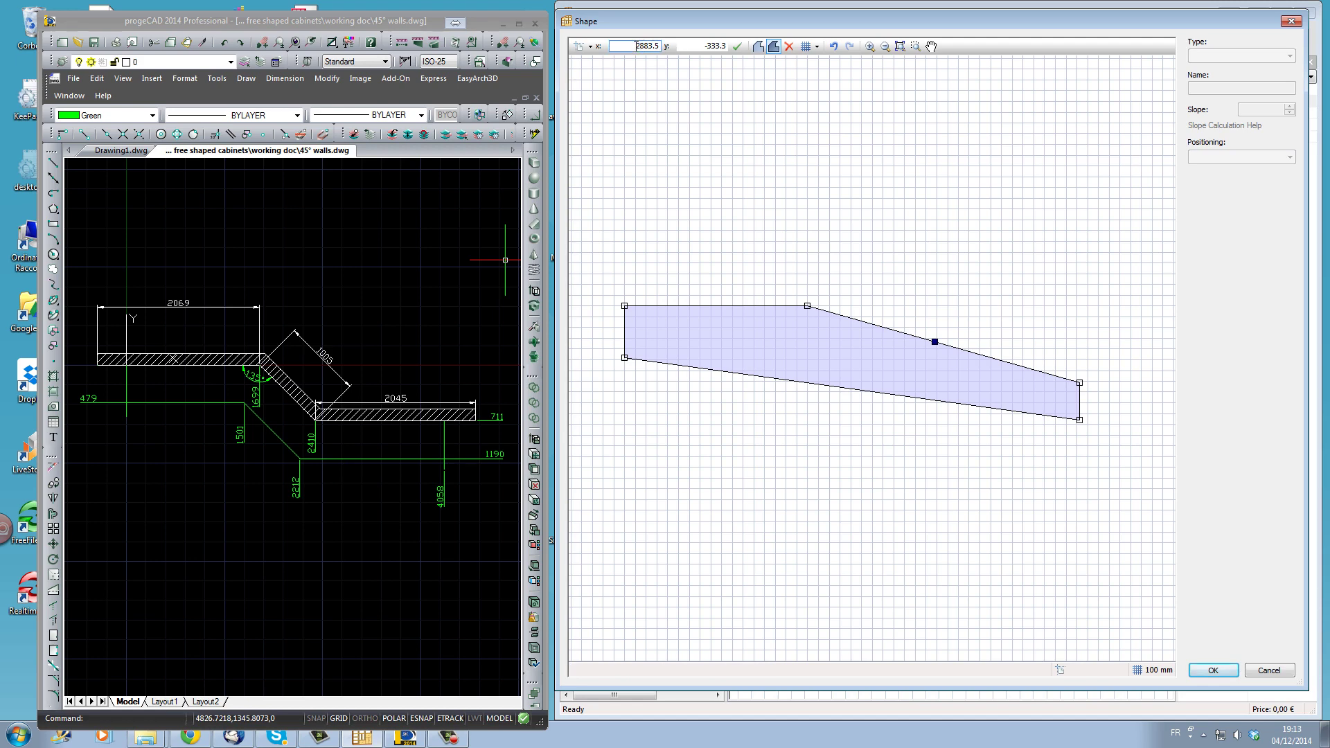
text(2410)
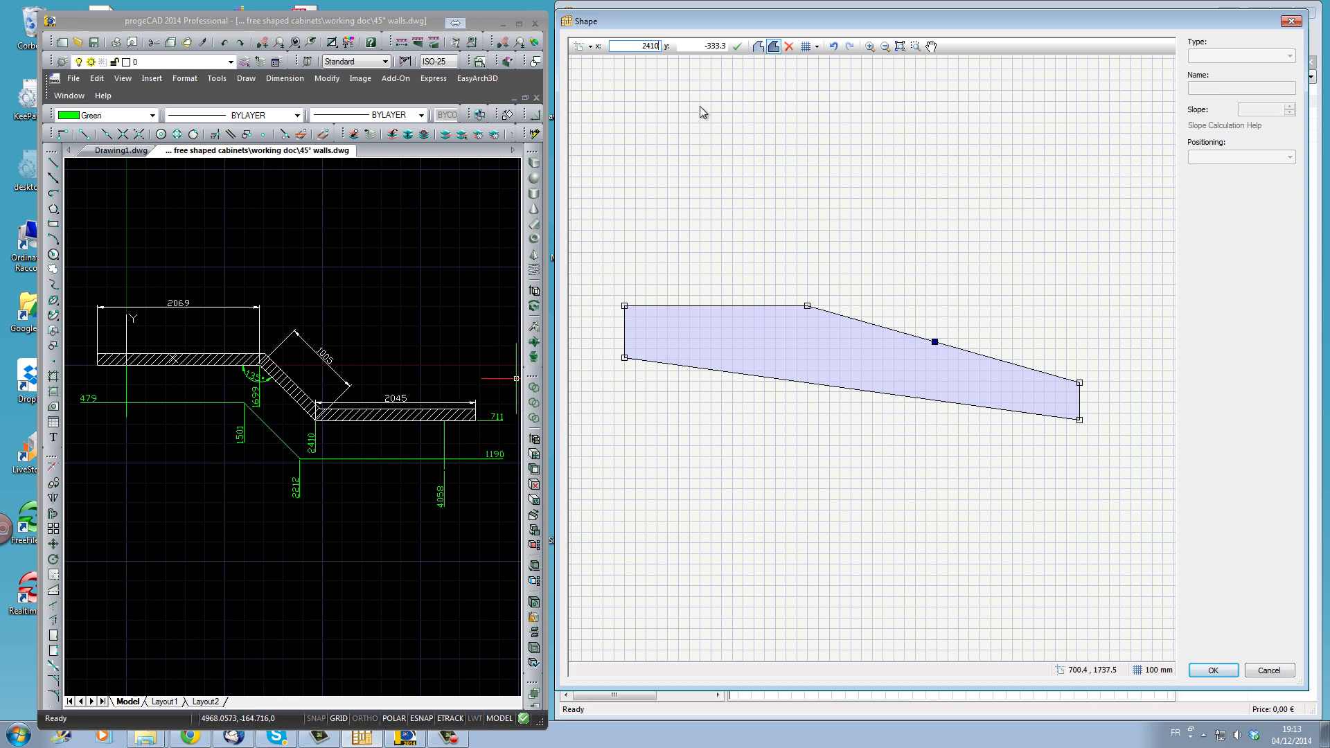
key(Tab)
key(BackSpace)
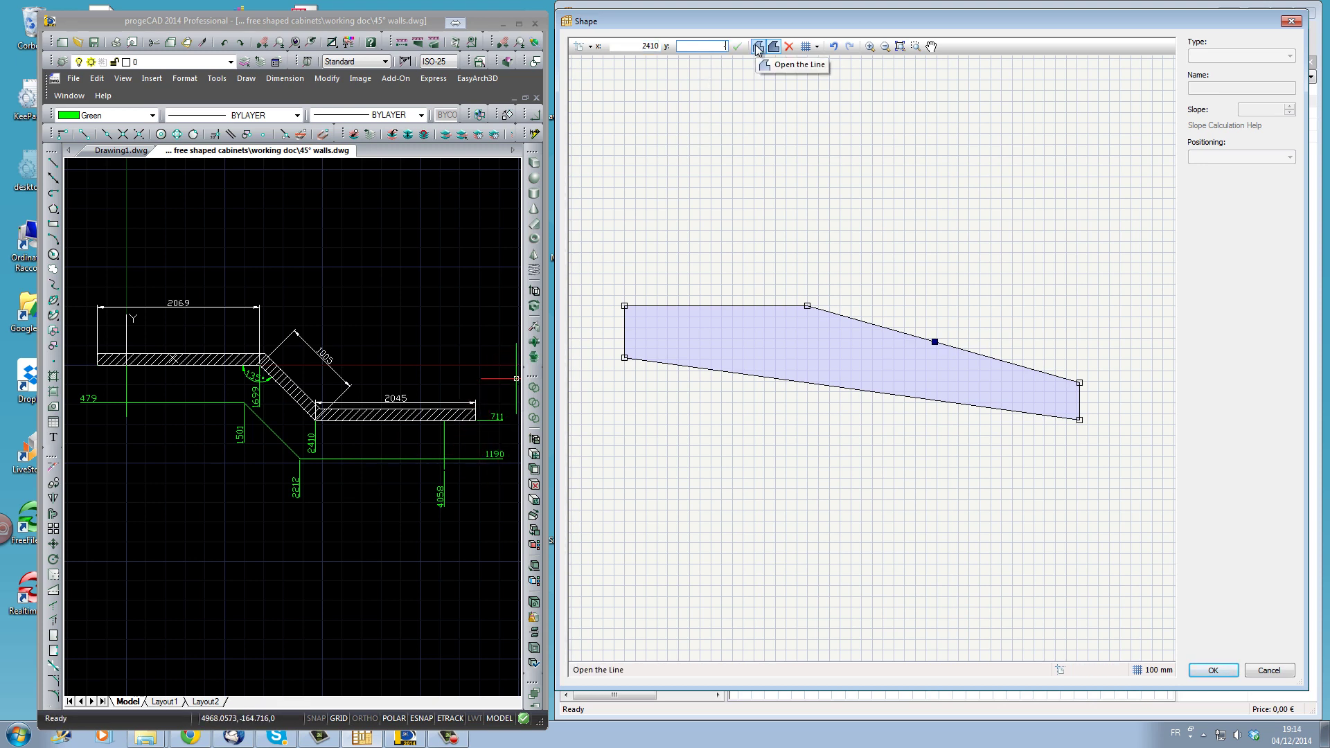
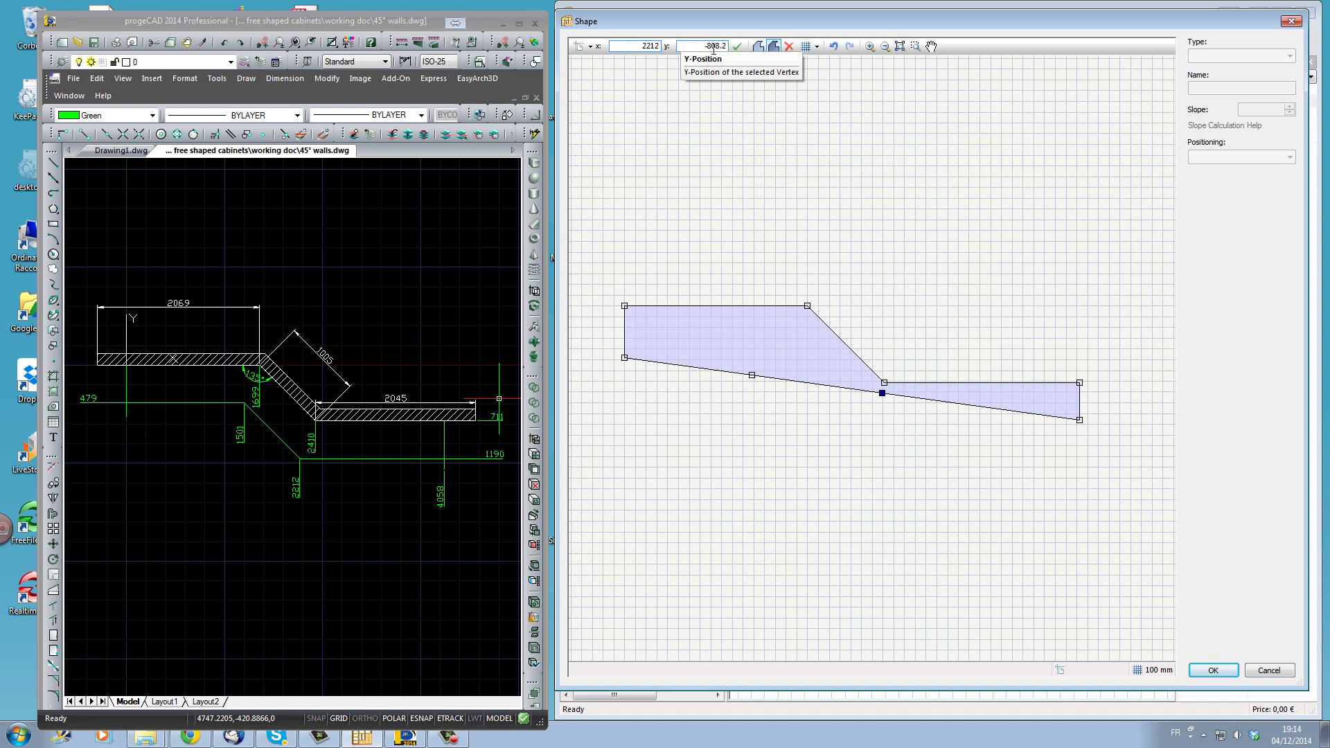
Position the selected lower-edge vertex at X 2212, Y -1190.
click(691, 45)
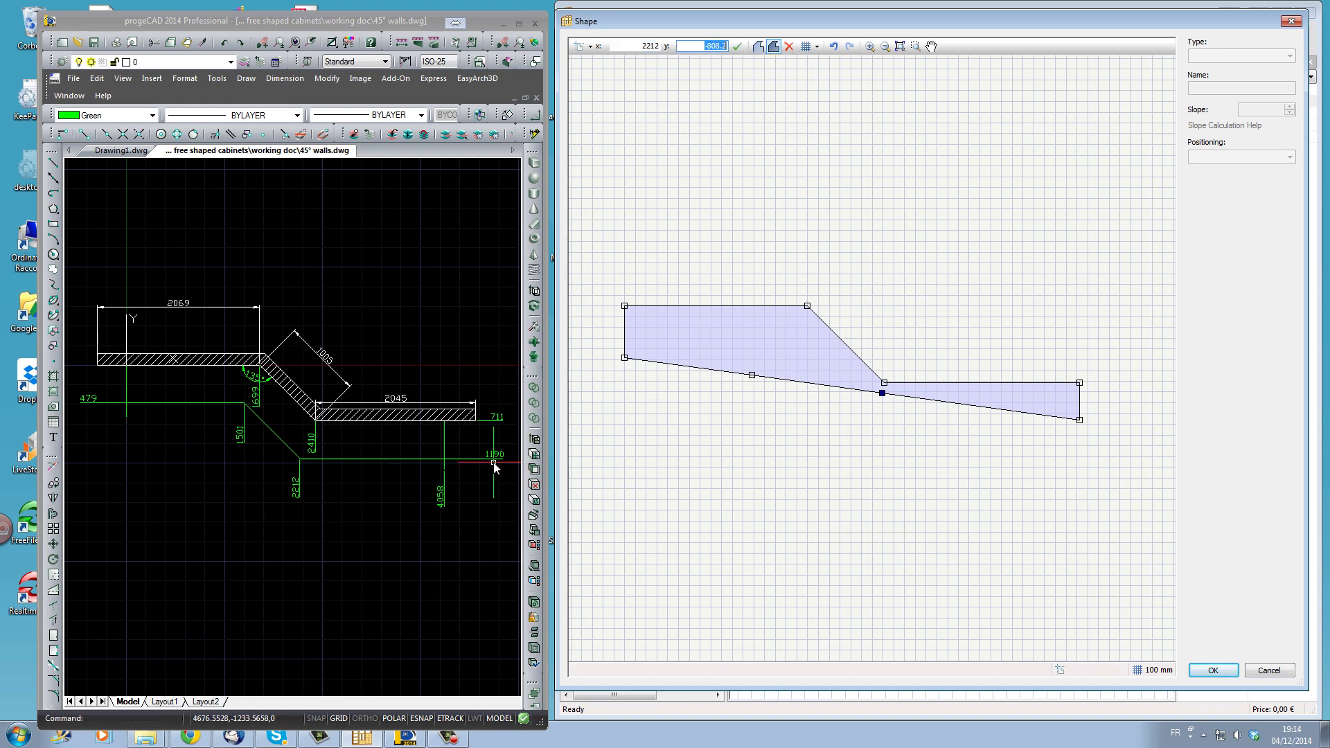
key(BackSpace)
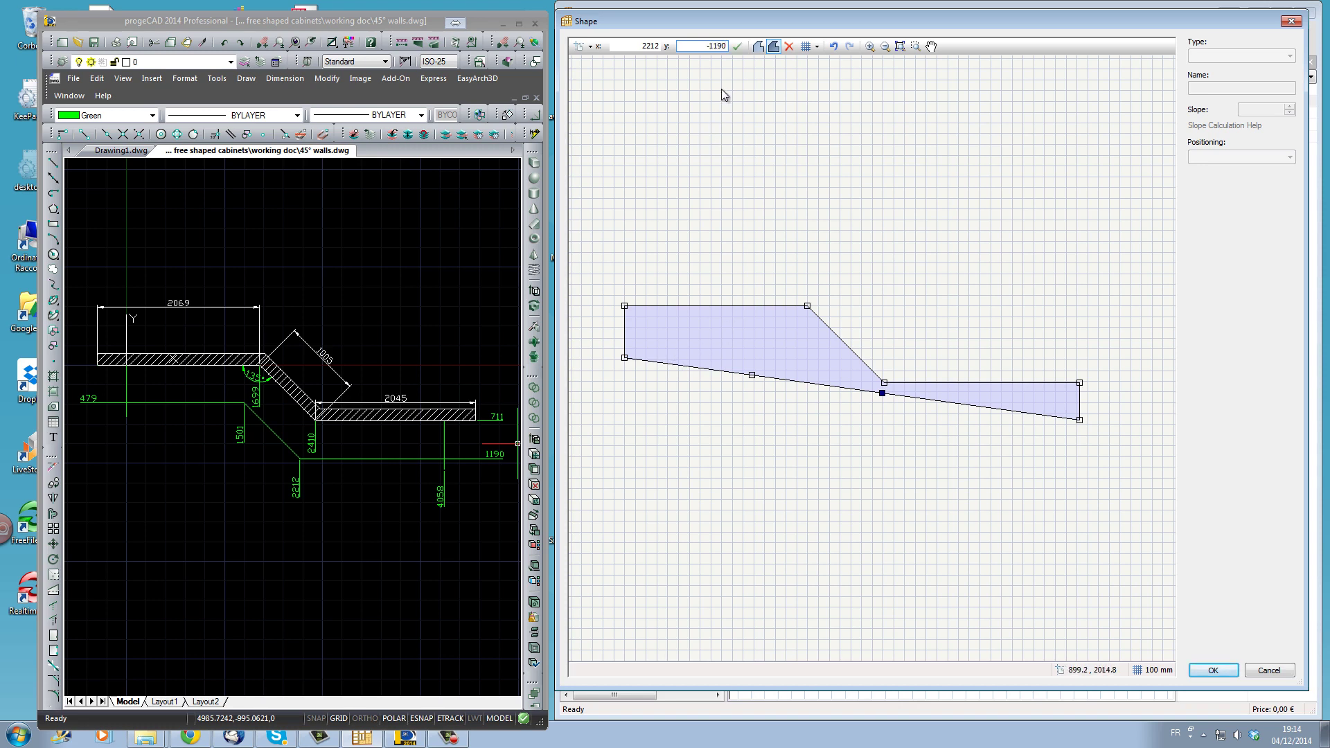
click(735, 47)
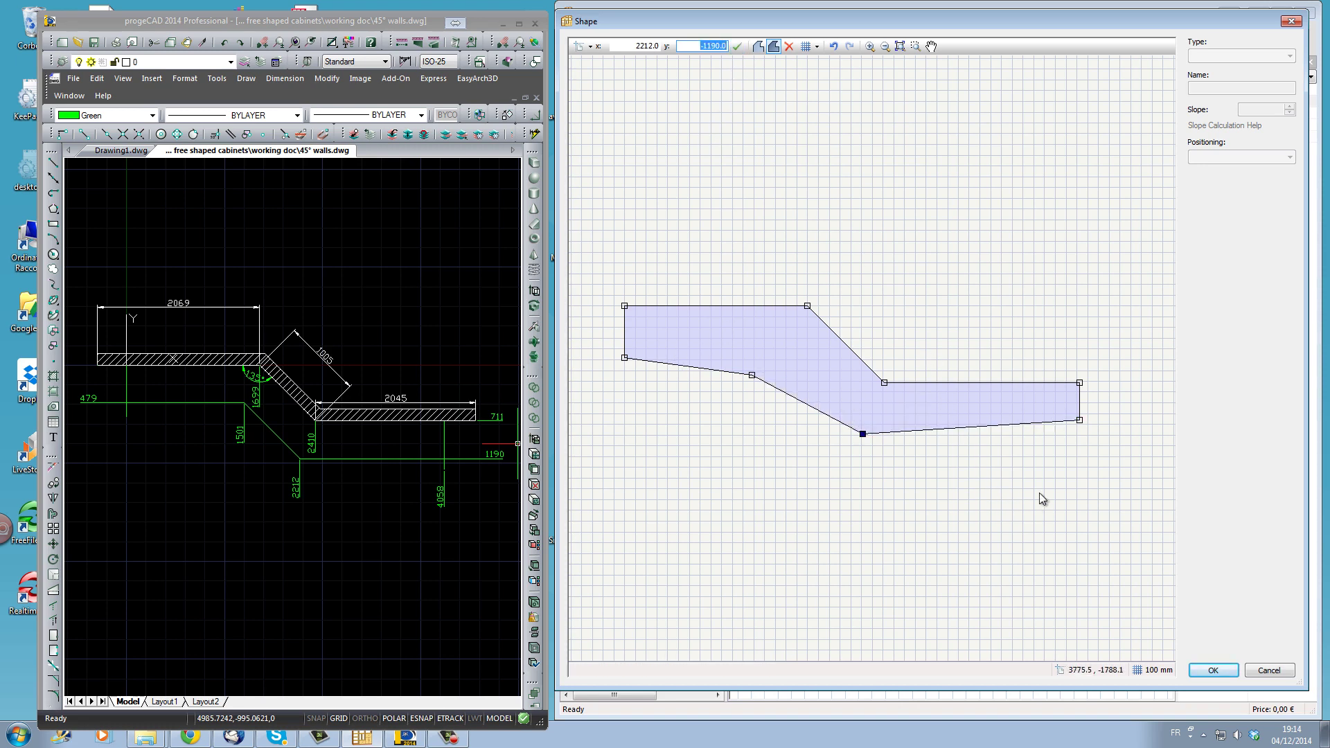
Move the lower vertex at the outline's right end to X 4058, Y -1190.
click(1078, 420)
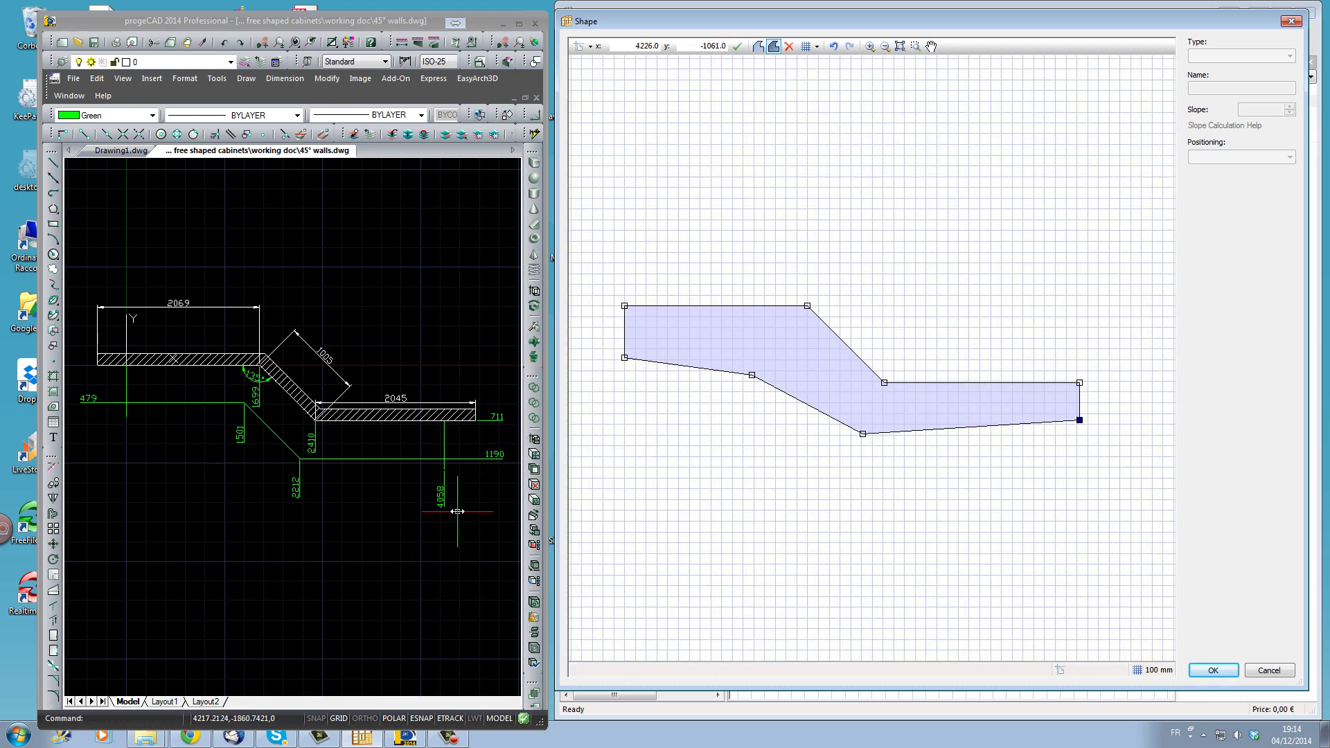
double_click(644, 45)
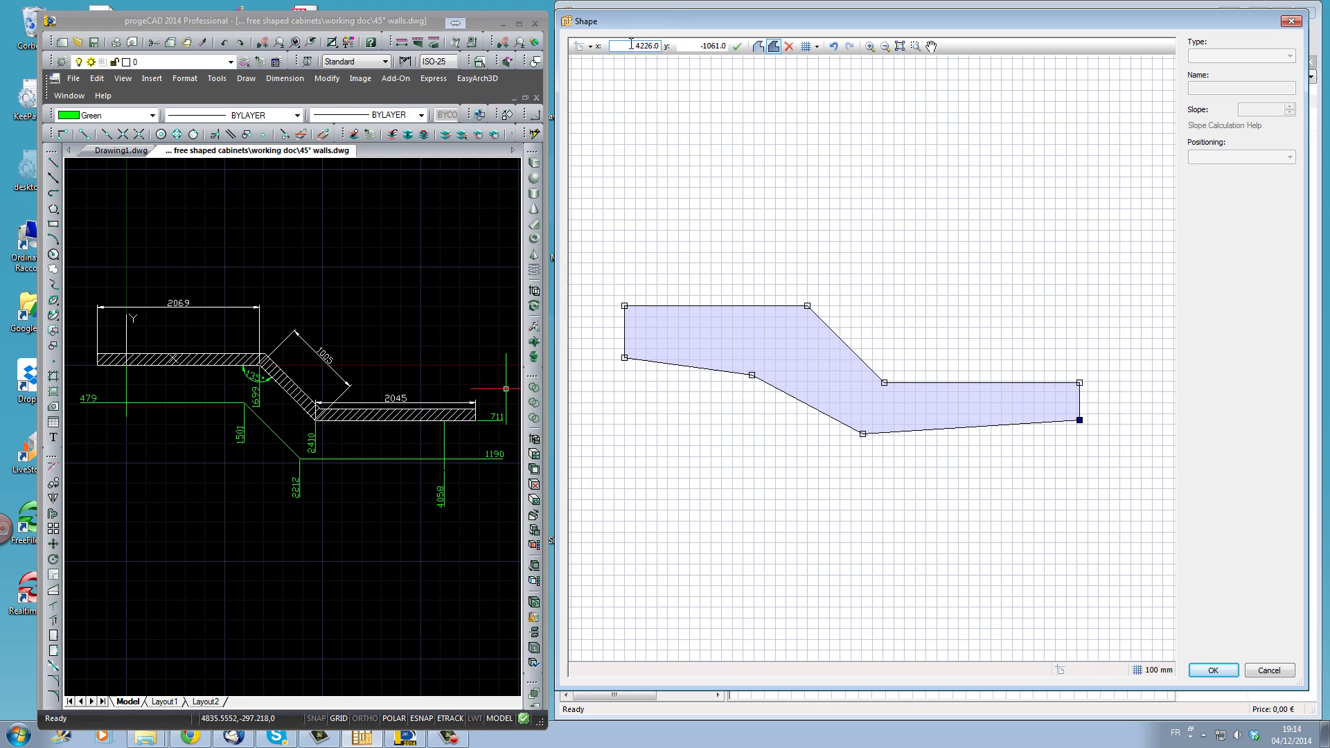
text(4058)
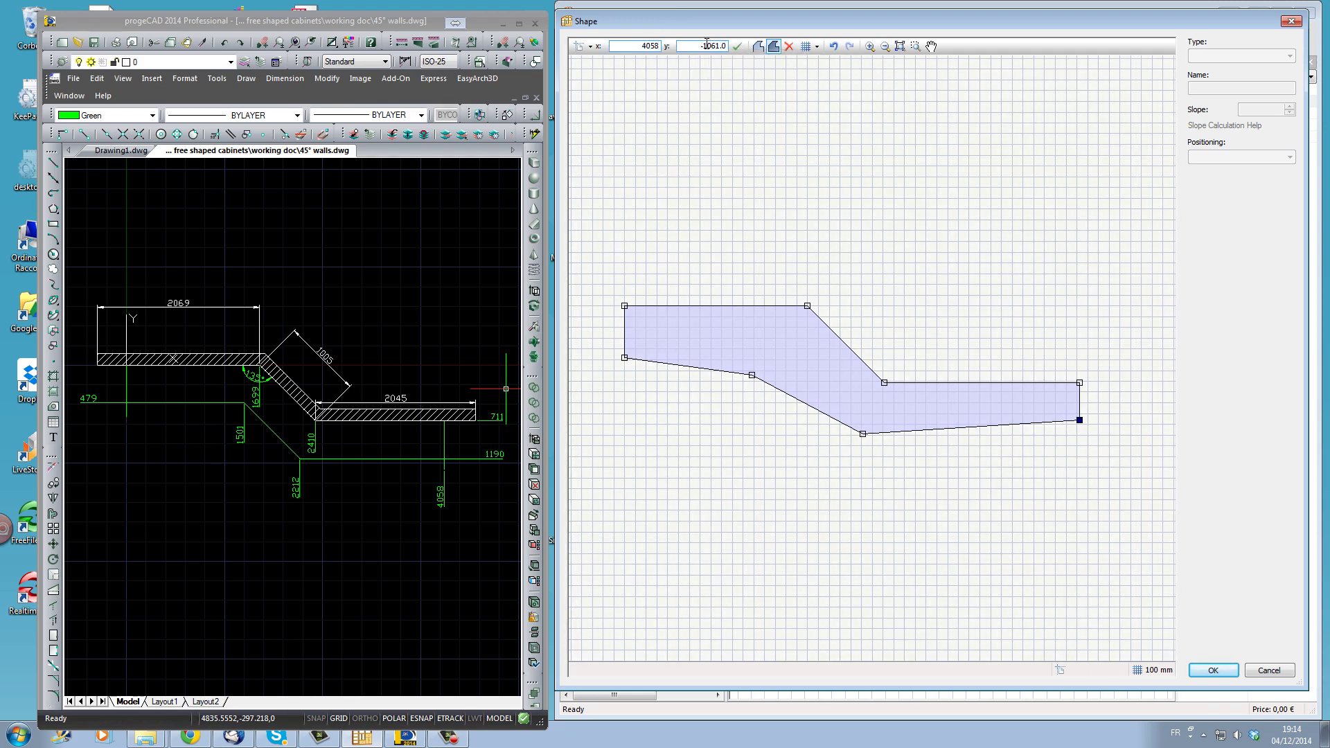
double_click(690, 45)
text(-1190)
click(735, 47)
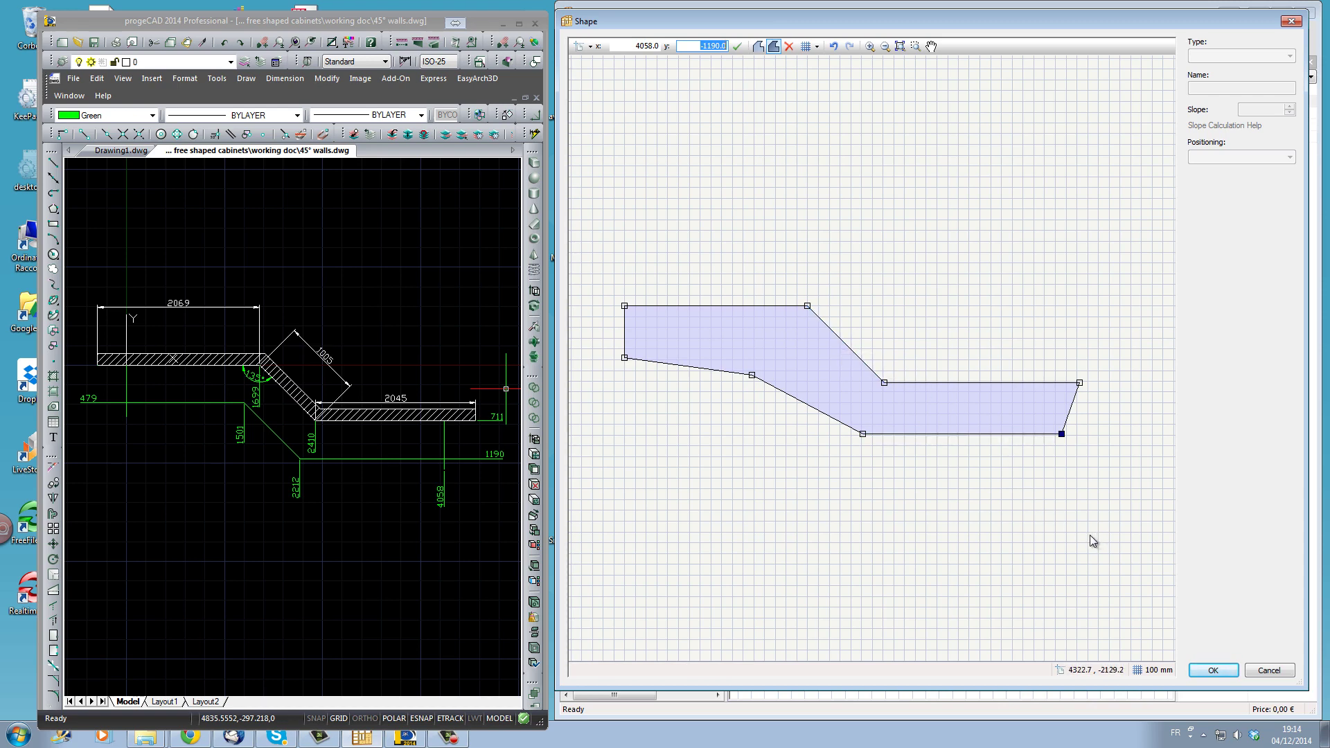
Set the X position of the upper vertex at the outline's right end to 4058.
click(1079, 382)
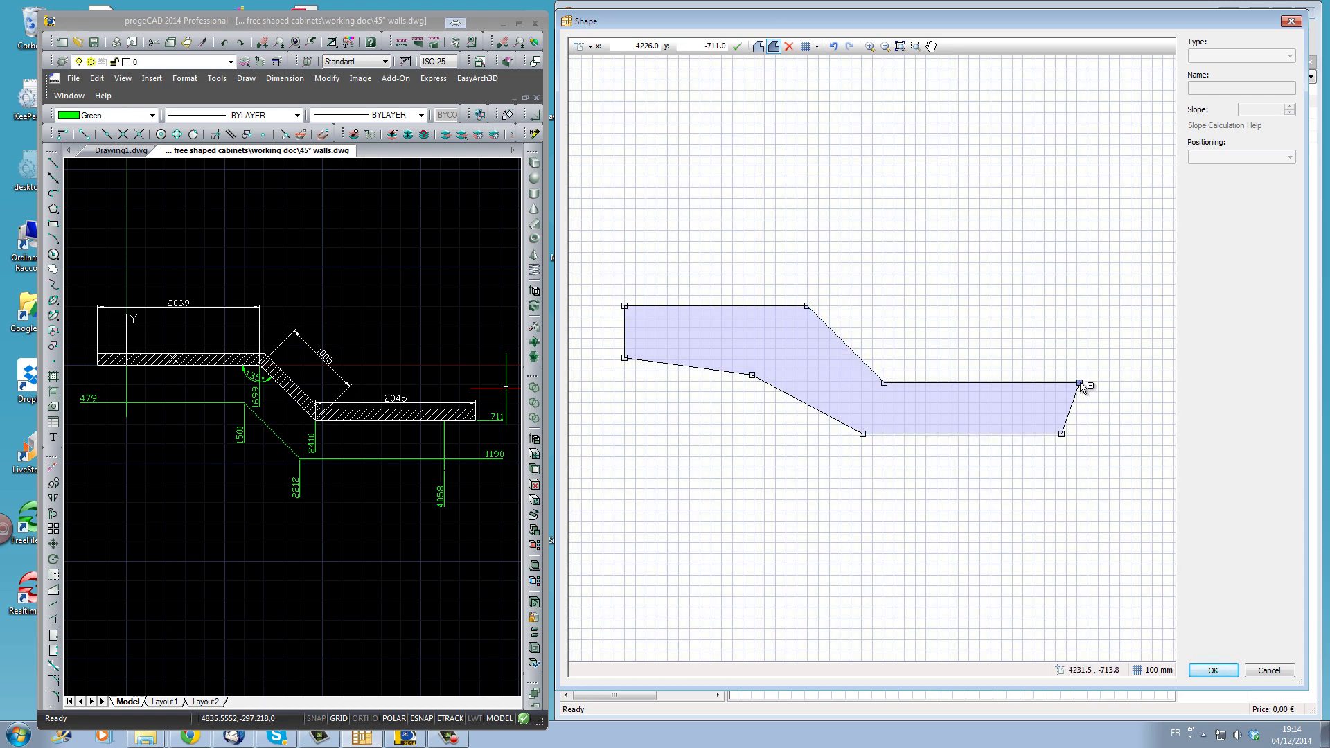
double_click(634, 46)
text(40158)
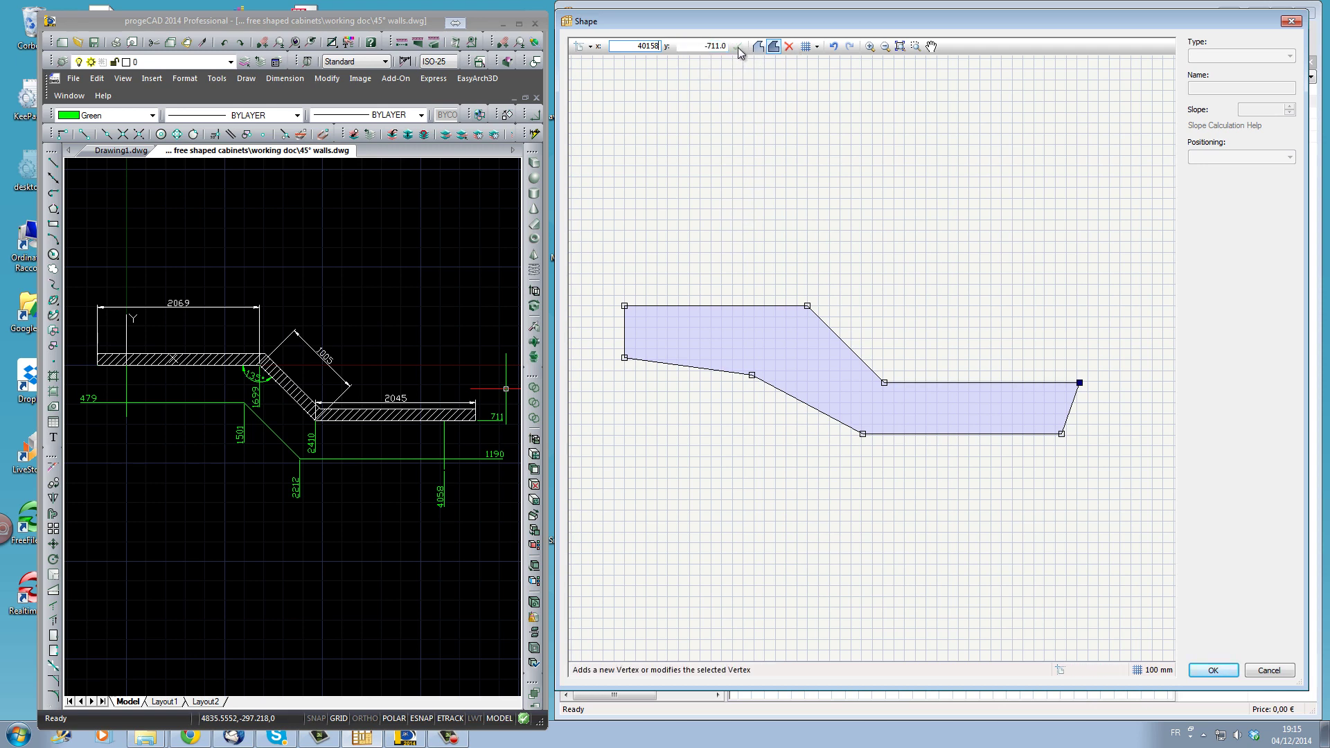
double_click(633, 45)
text(4)
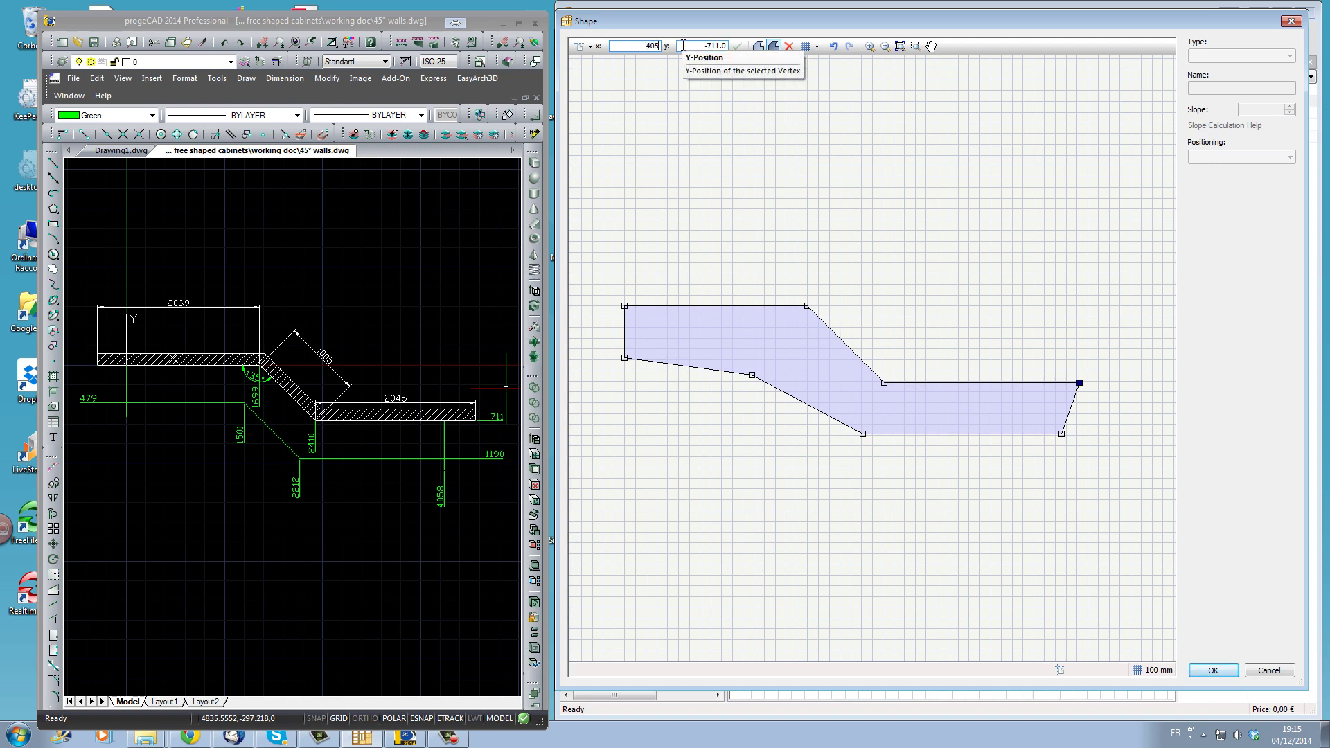
click(737, 45)
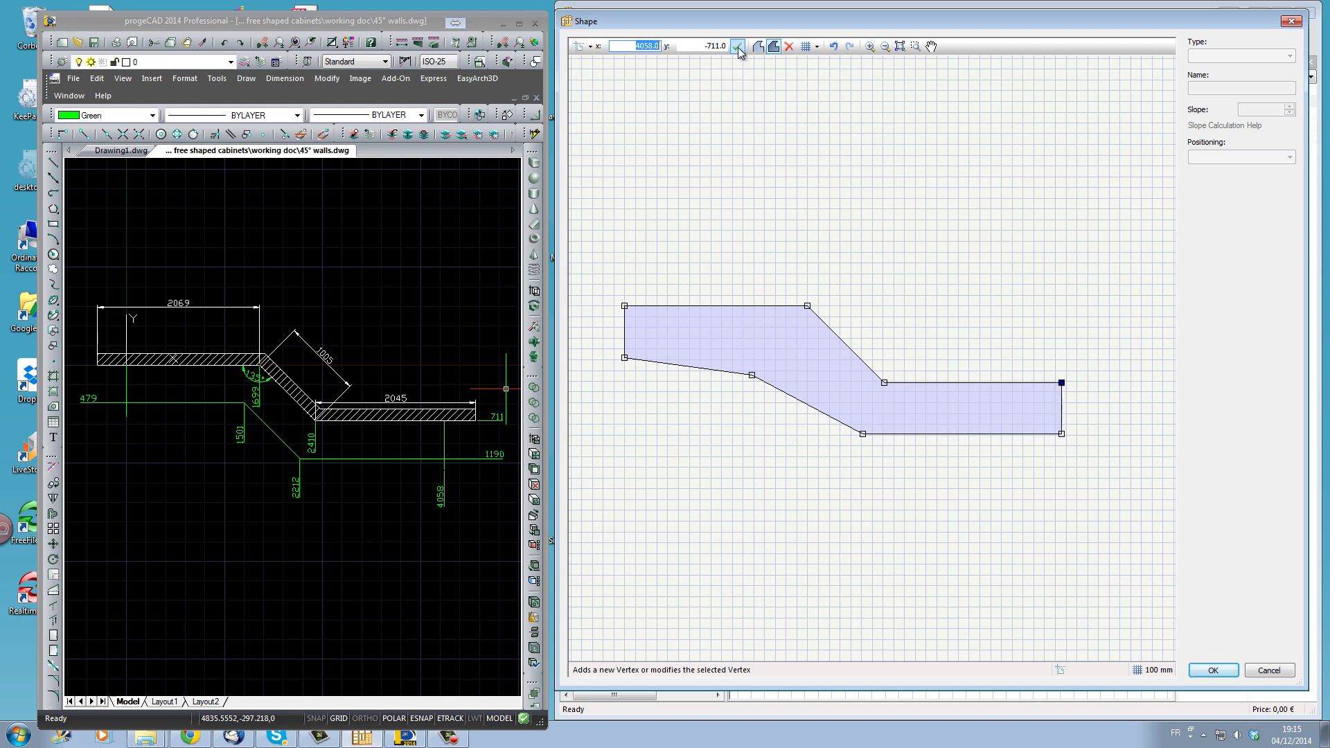
Move the remaining intermediate vertex on the lower edge to X 1501, Y -479.
click(752, 375)
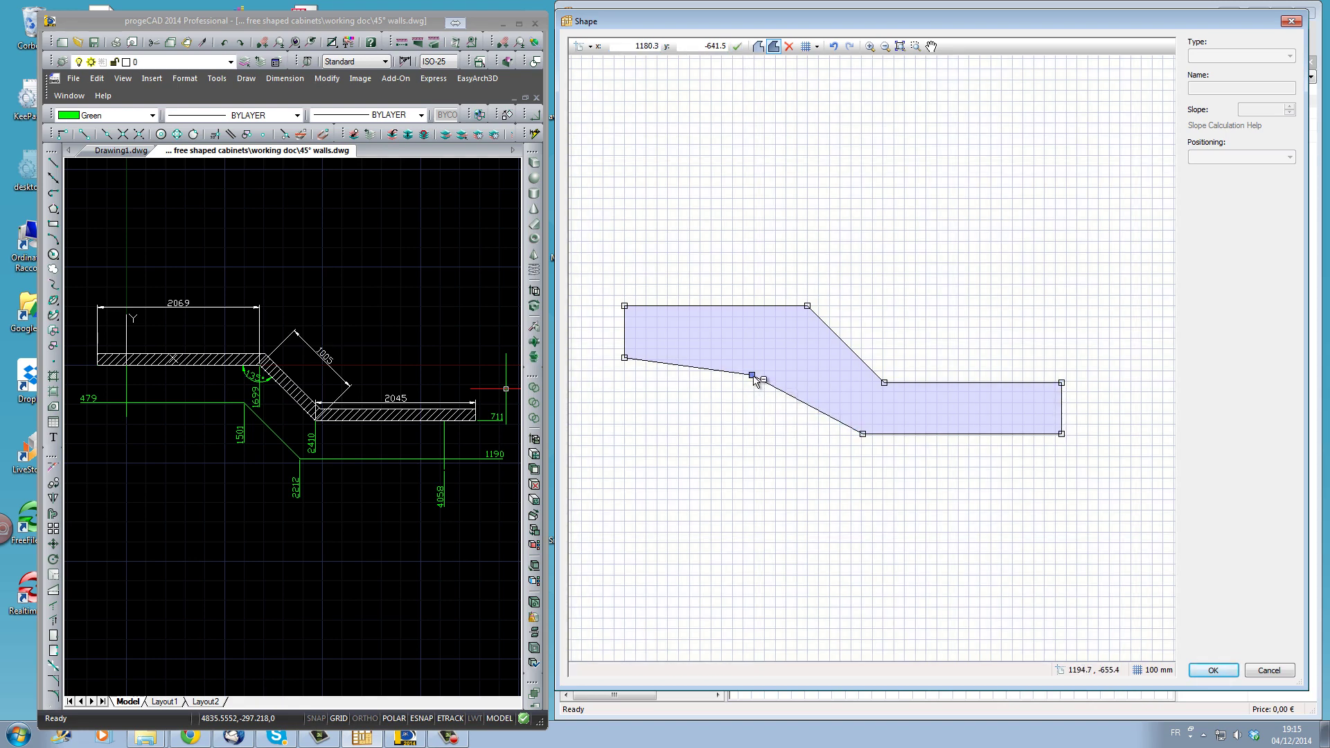
double_click(648, 46)
text(1)
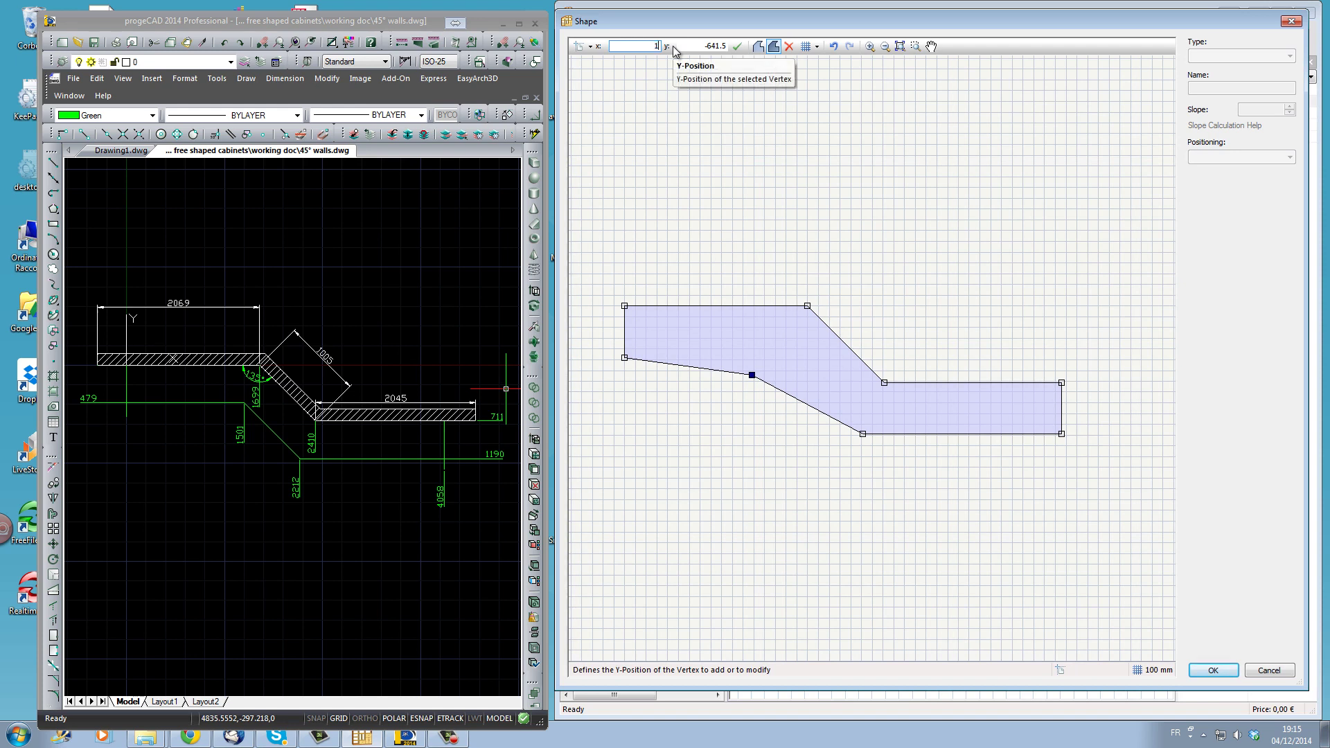
text(501)
key(Tab)
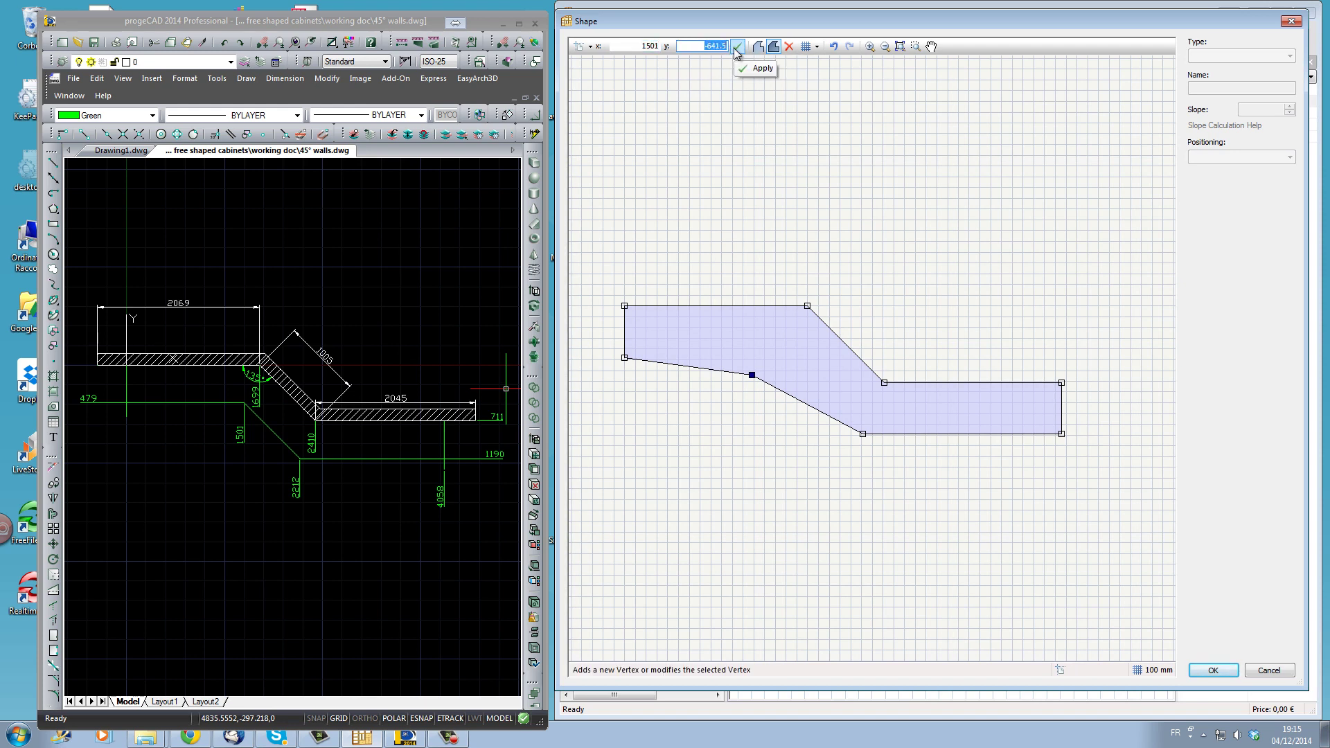
key(BackSpace)
click(736, 47)
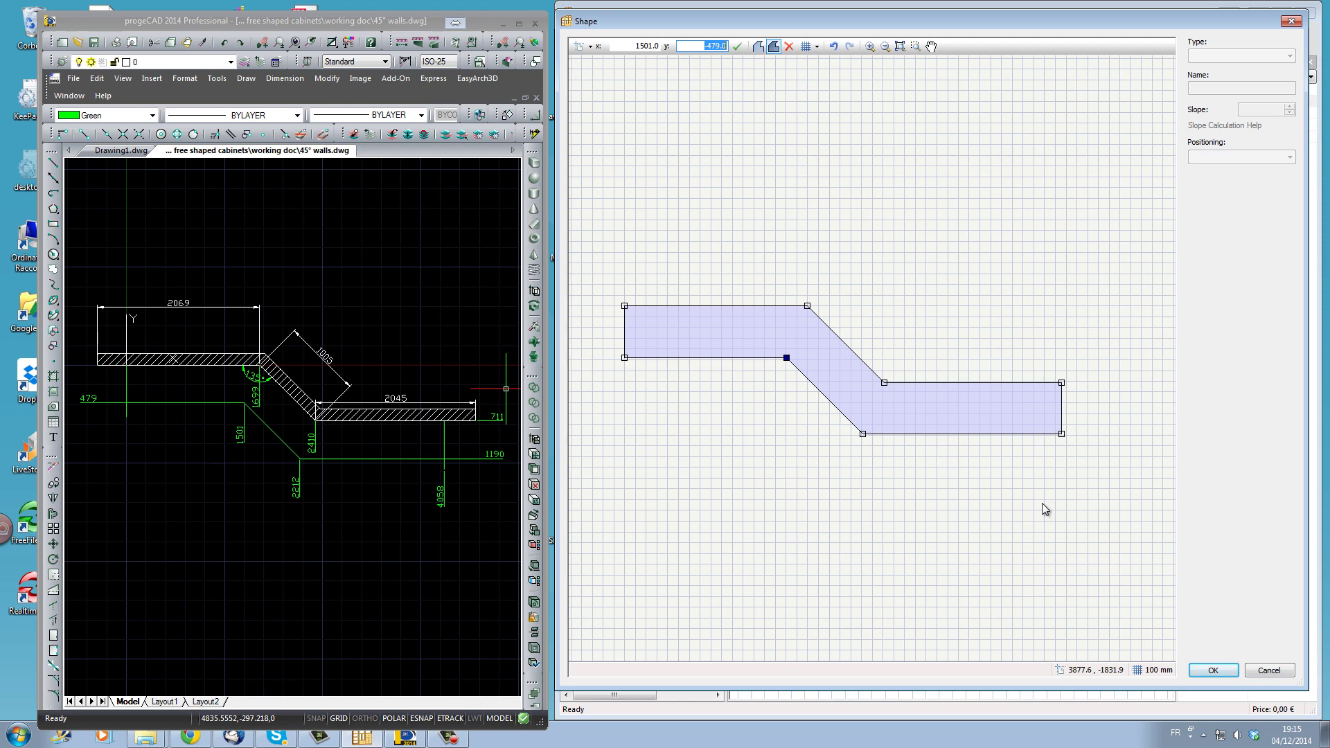
Check the type assigned to each back, right-end and front edge of the outline.
click(754, 308)
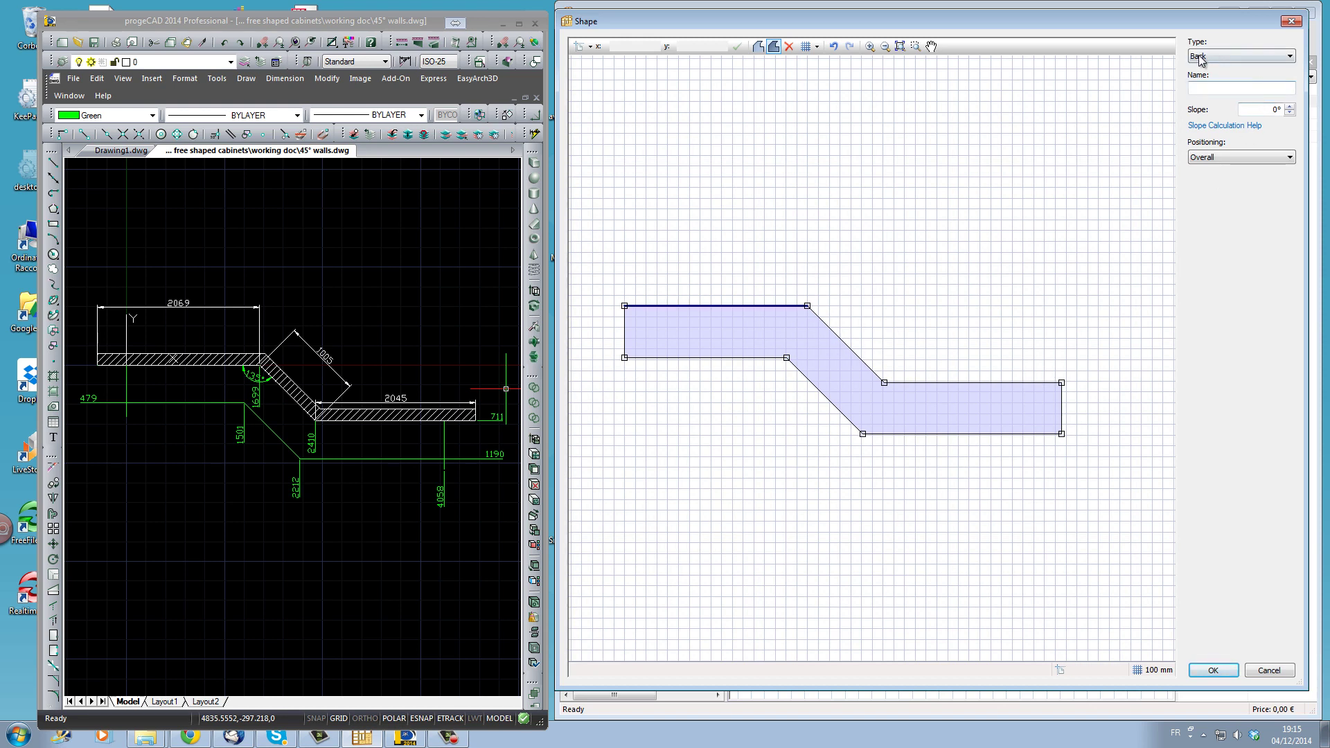
click(866, 365)
click(929, 381)
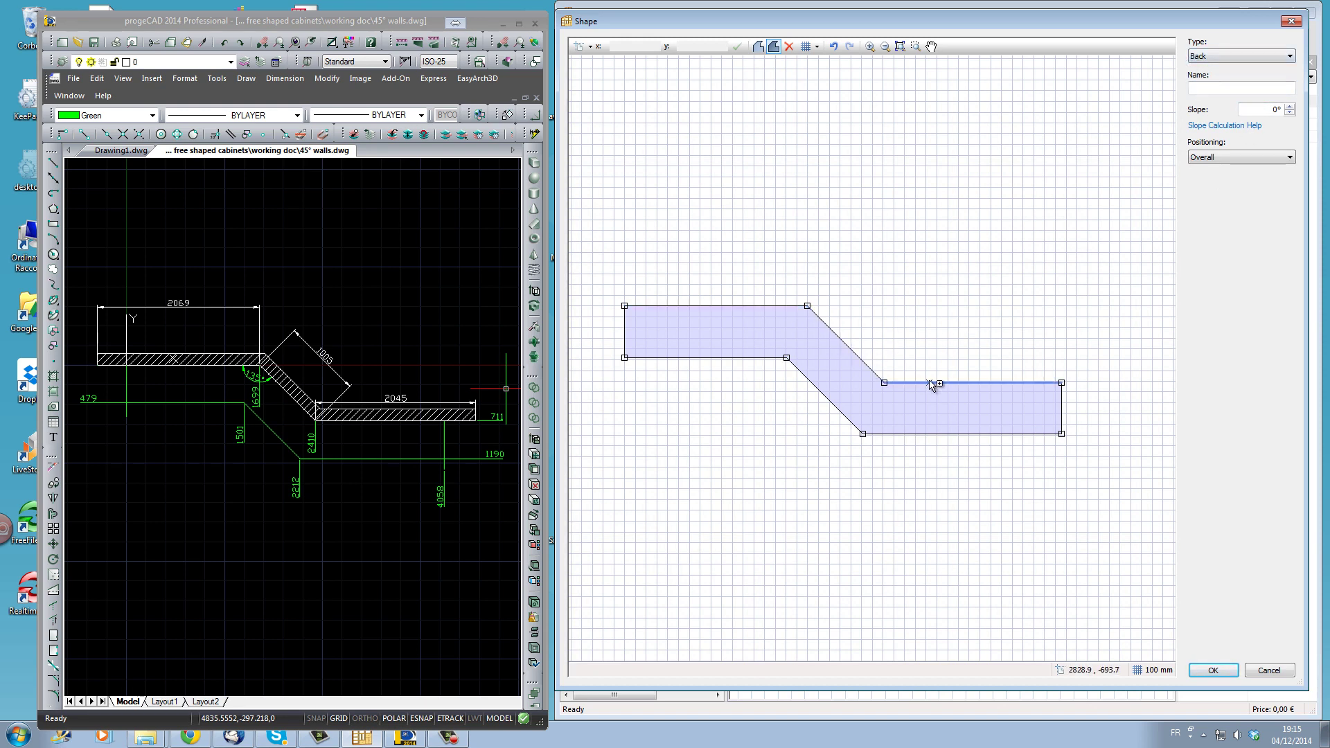
click(1060, 411)
click(1045, 437)
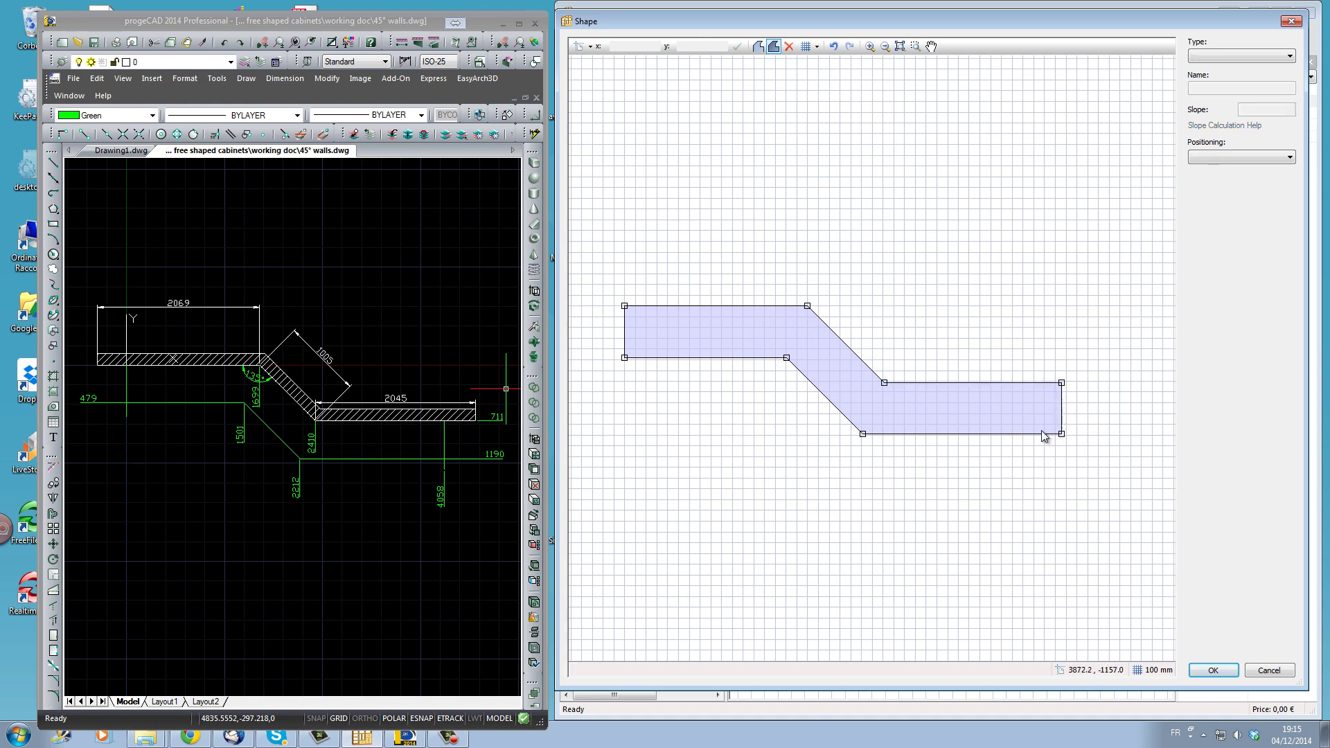
click(1044, 435)
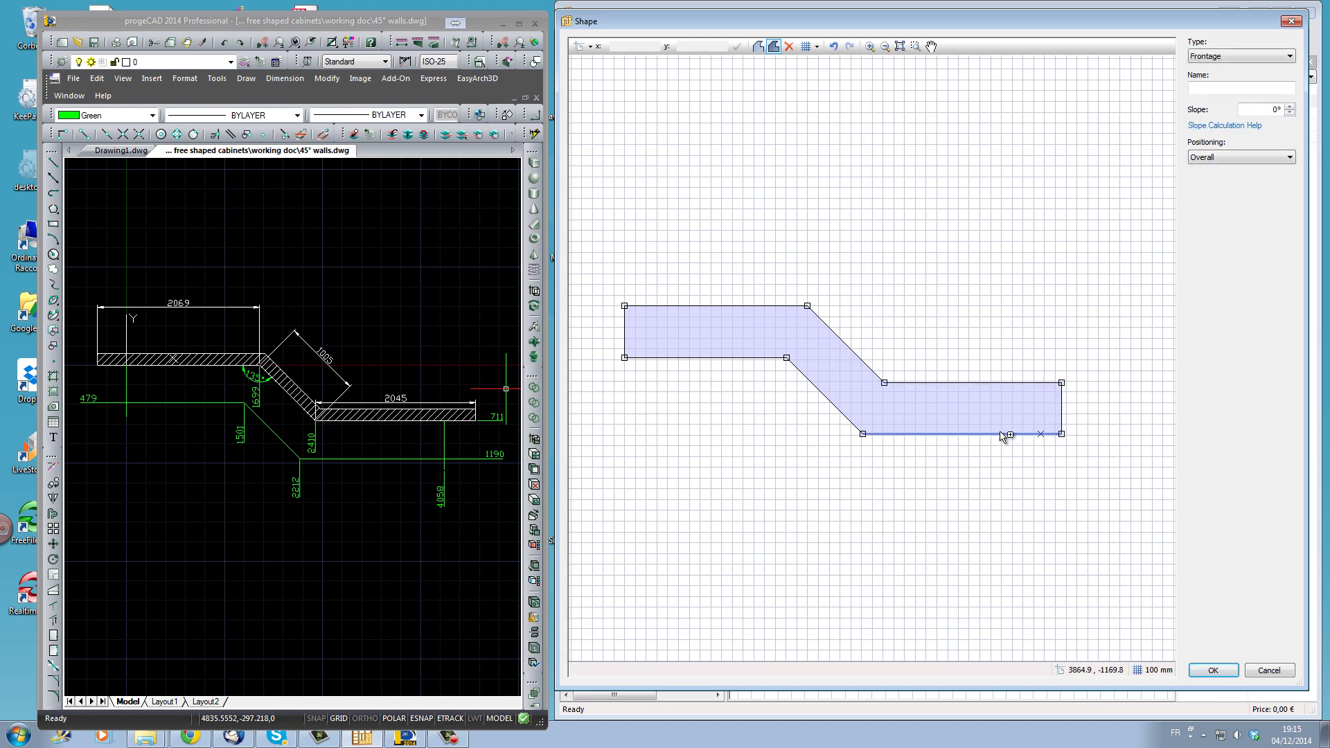
click(720, 358)
Set the type of the outline's left end edge to Side.
click(625, 331)
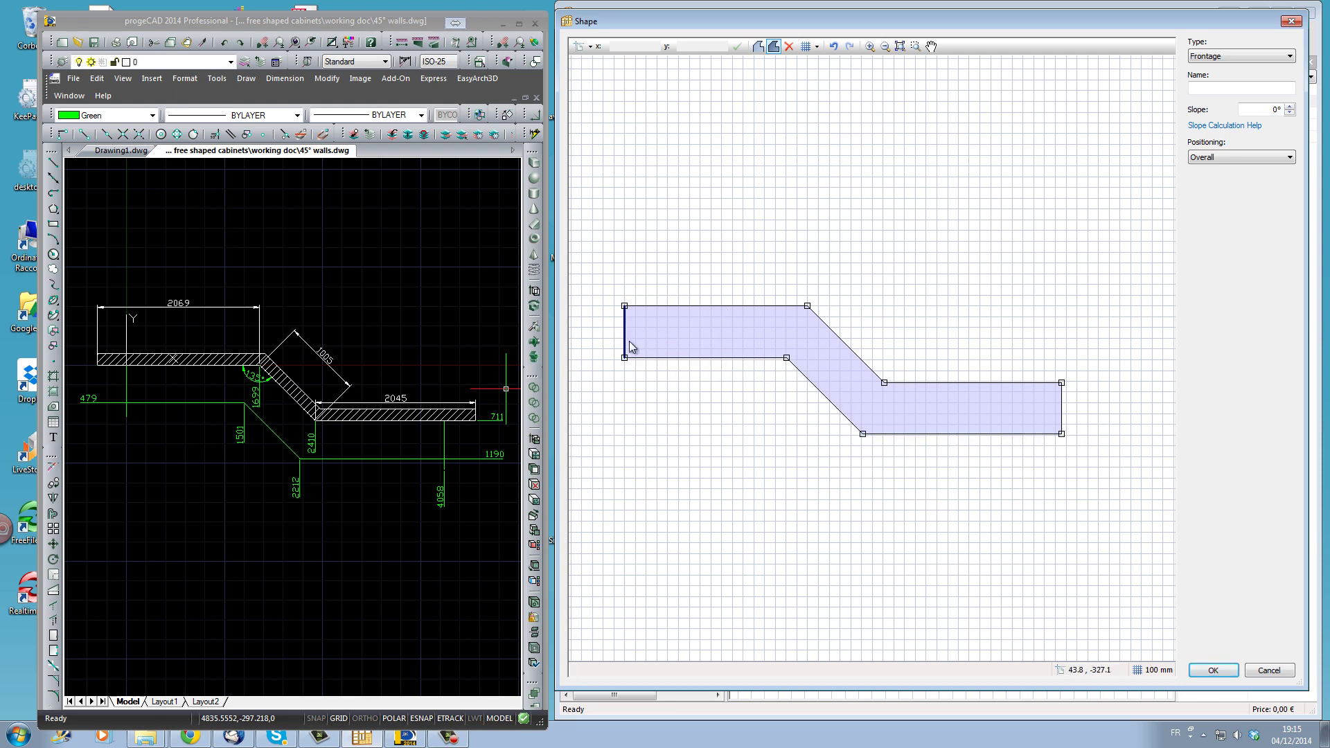
click(1239, 55)
click(1225, 79)
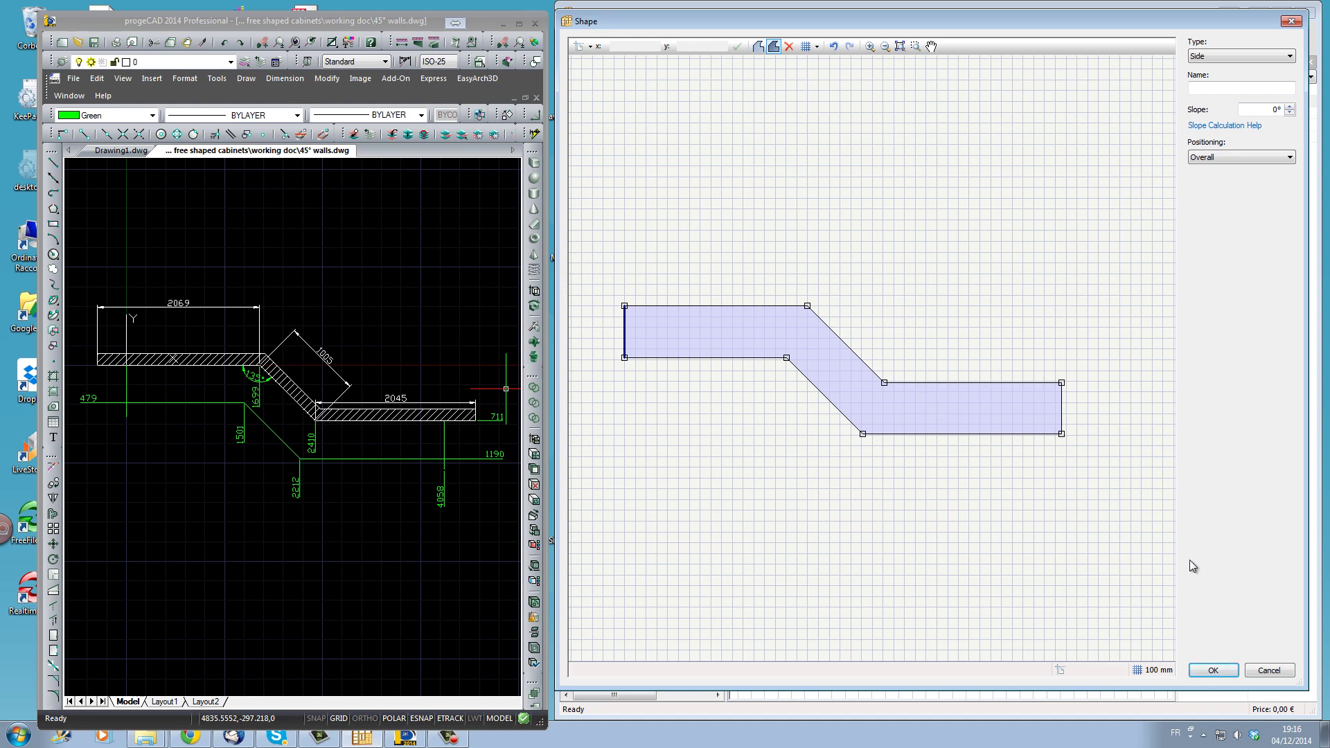
Accept the shape, create the free-shaped cabinet and place it in the plan against the angled wall.
click(1213, 670)
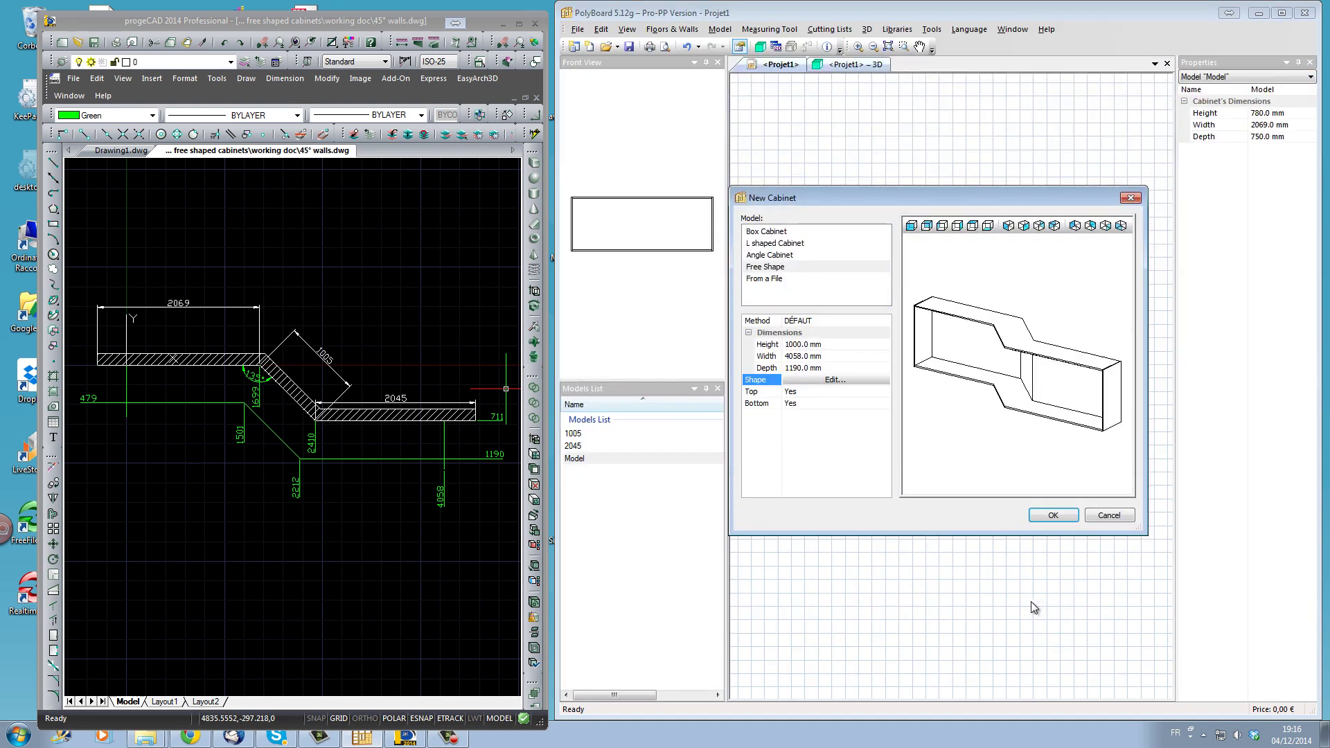
click(1054, 515)
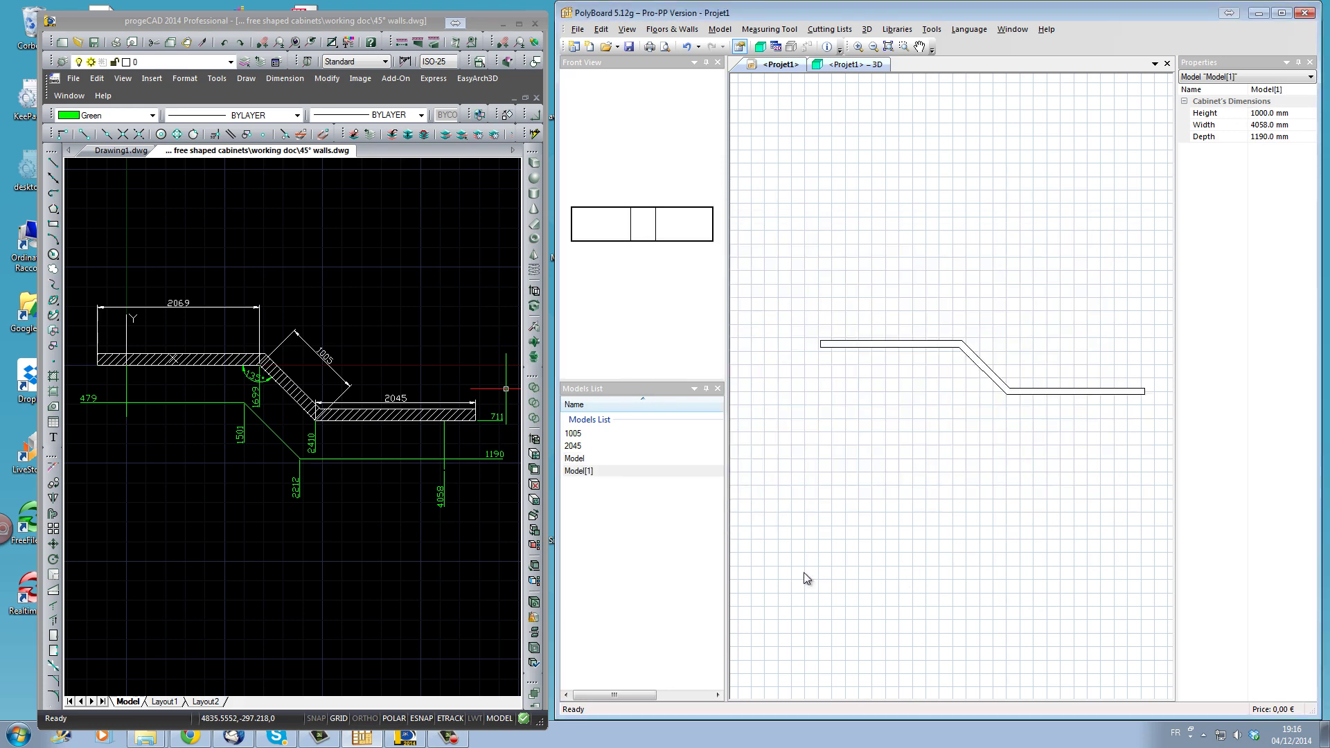
drag(619, 470, 840, 448)
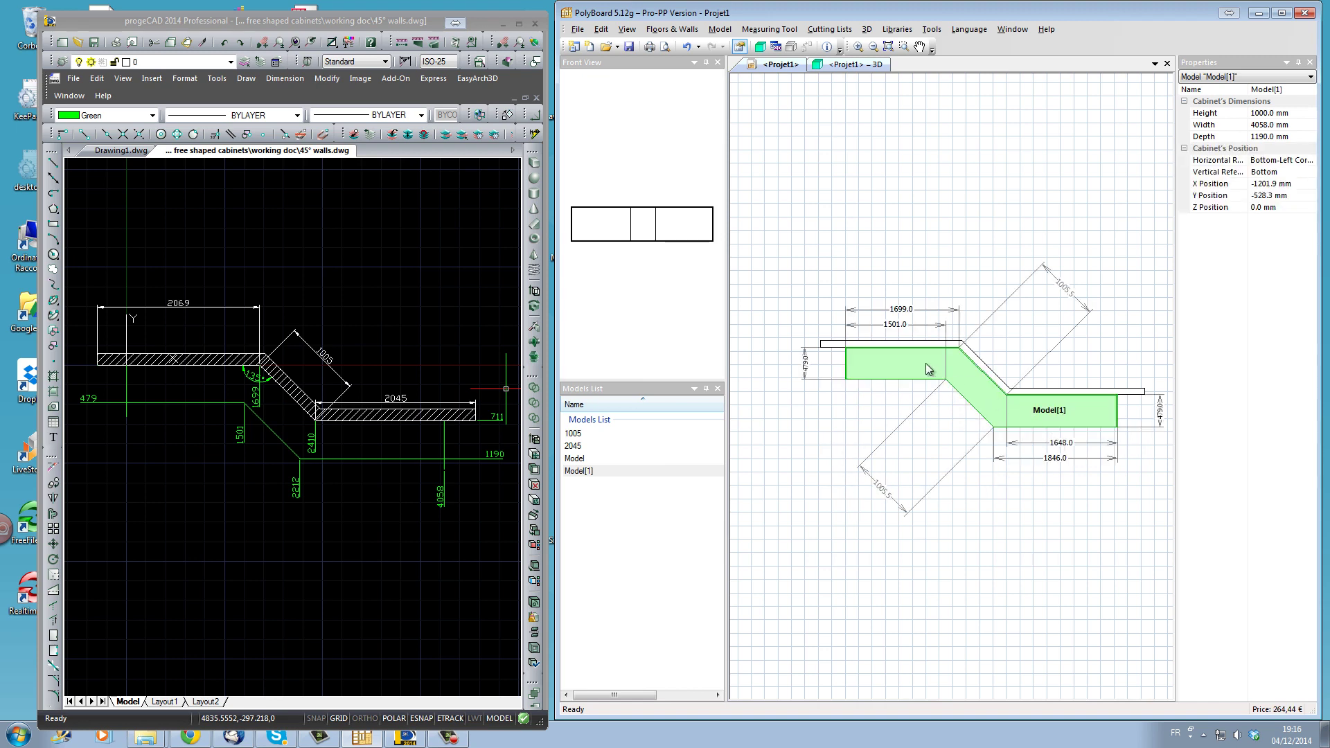
Check the placed cabinet against the wall in the 3D view and set its height to 2100 mm.
click(856, 64)
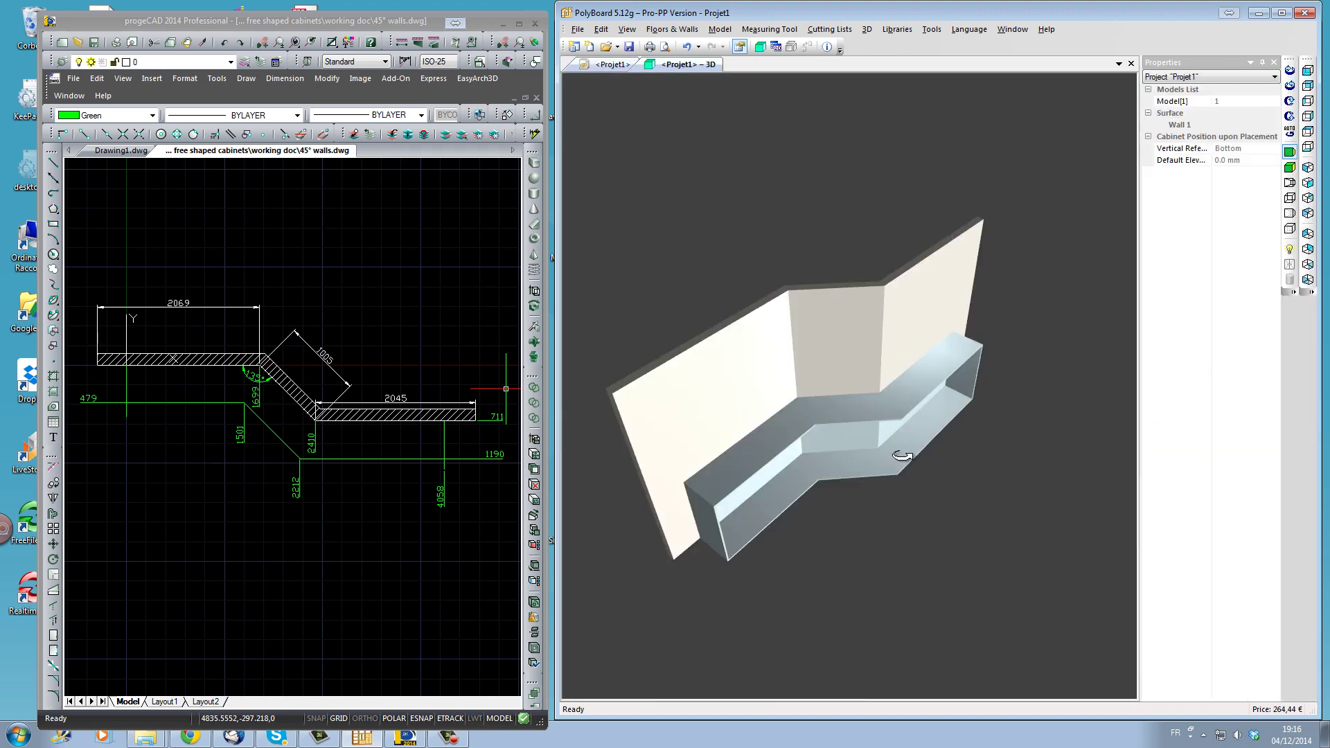
mouse_move(855, 445)
mouse_down()
mouse_move(861, 380)
mouse_move(927, 325)
mouse_move(884, 347)
mouse_move(828, 418)
mouse_move(879, 434)
mouse_move(845, 430)
mouse_up()
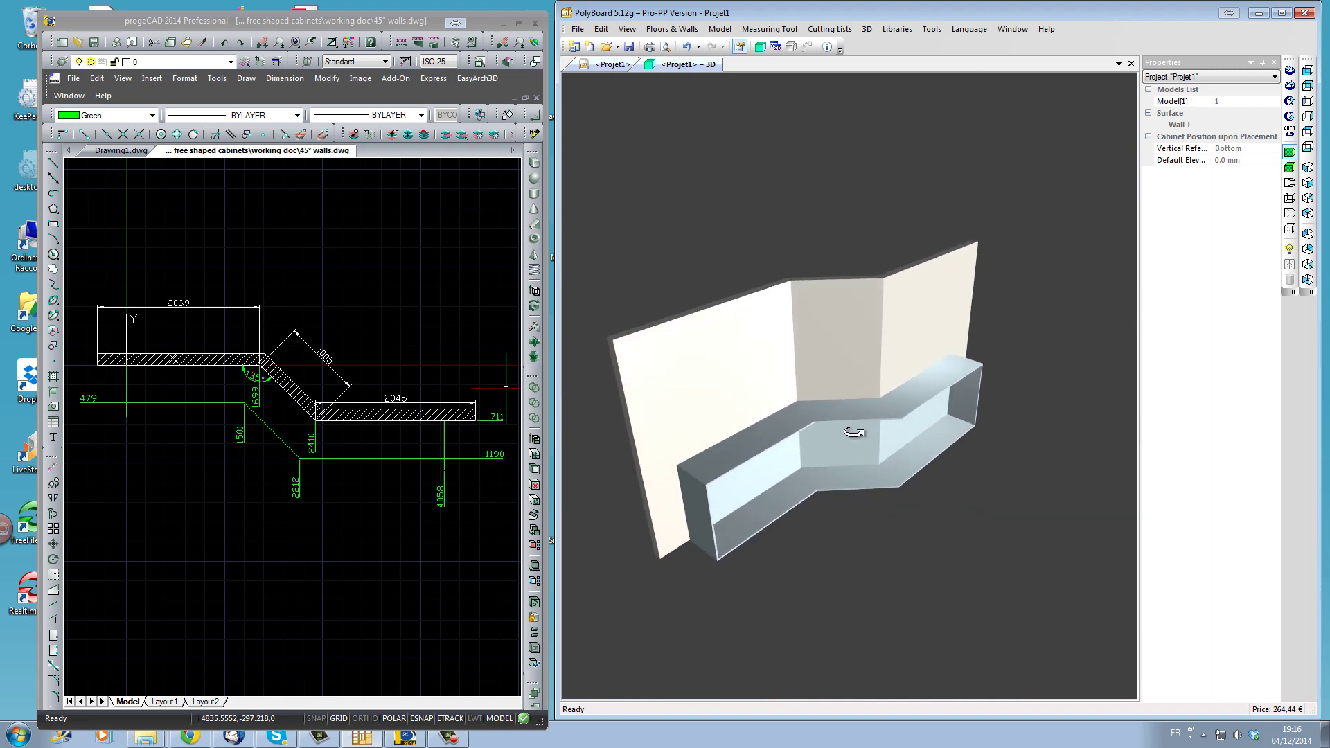
click(608, 68)
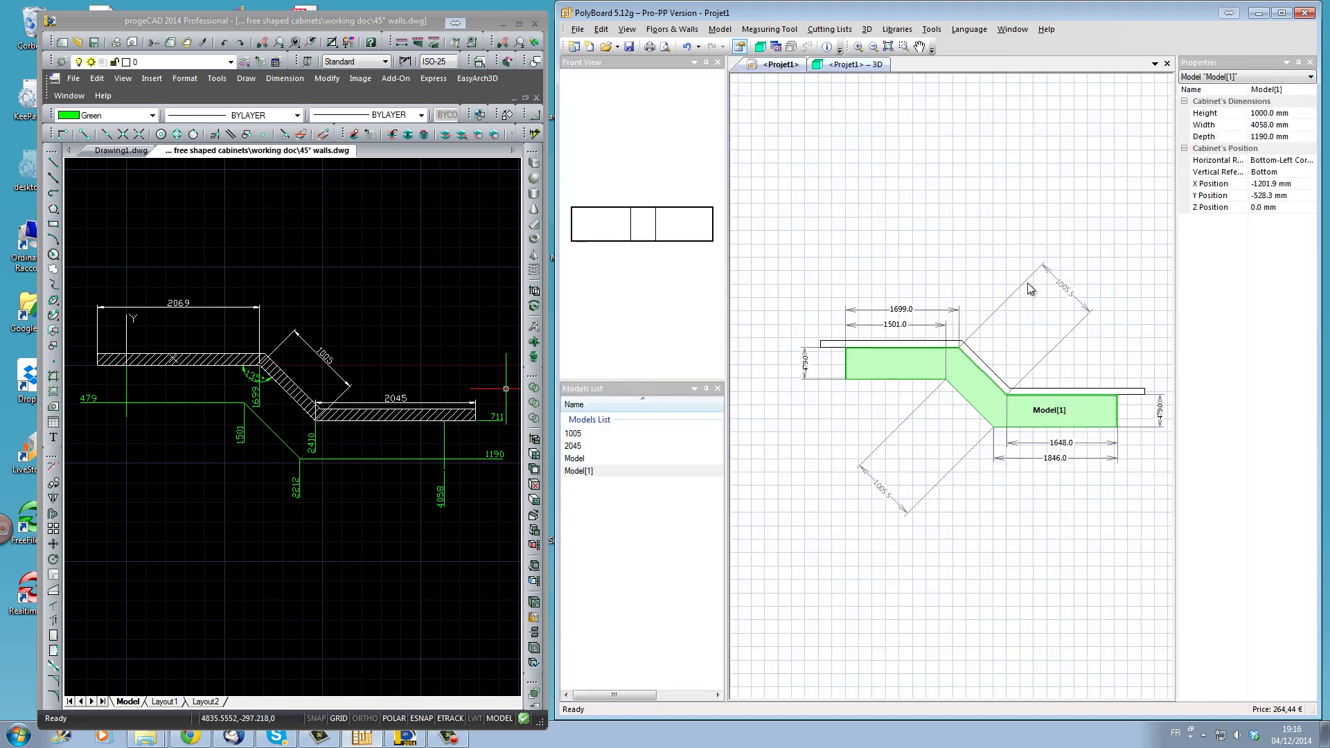
click(1281, 113)
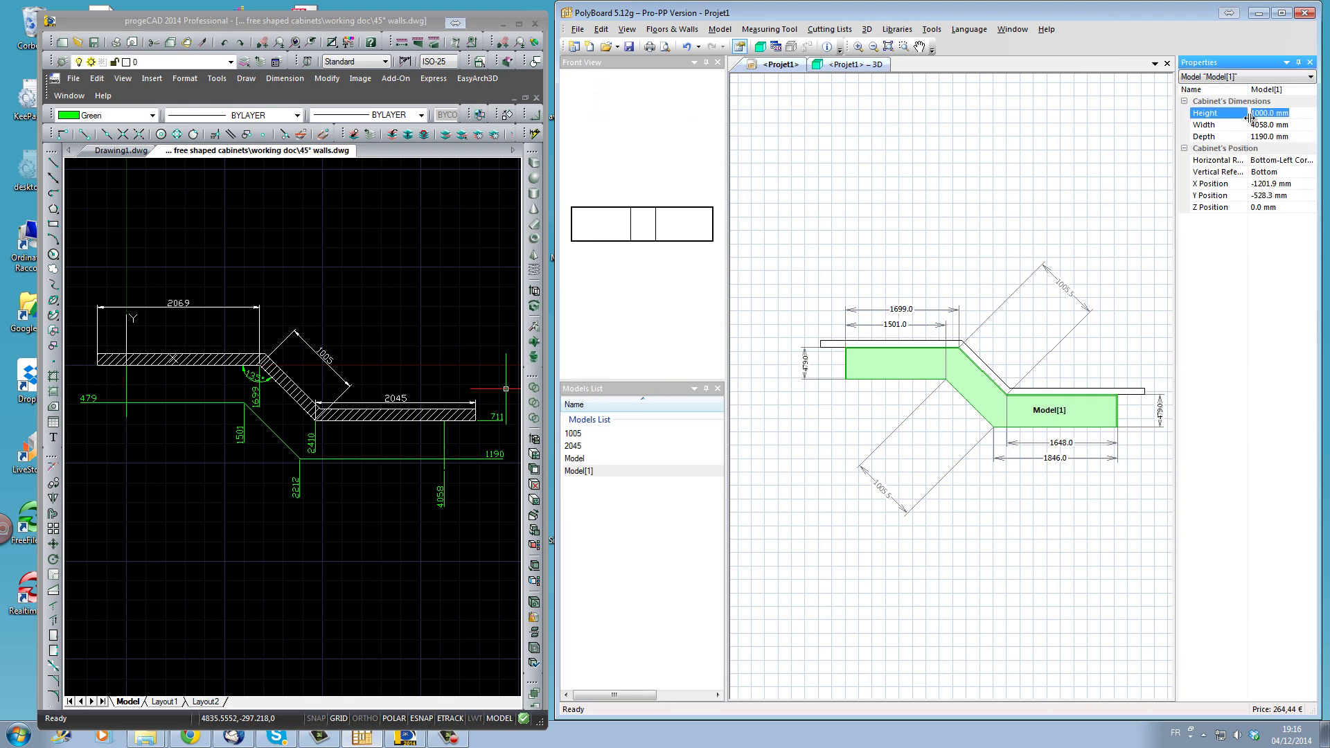
text(2100)
key(Return)
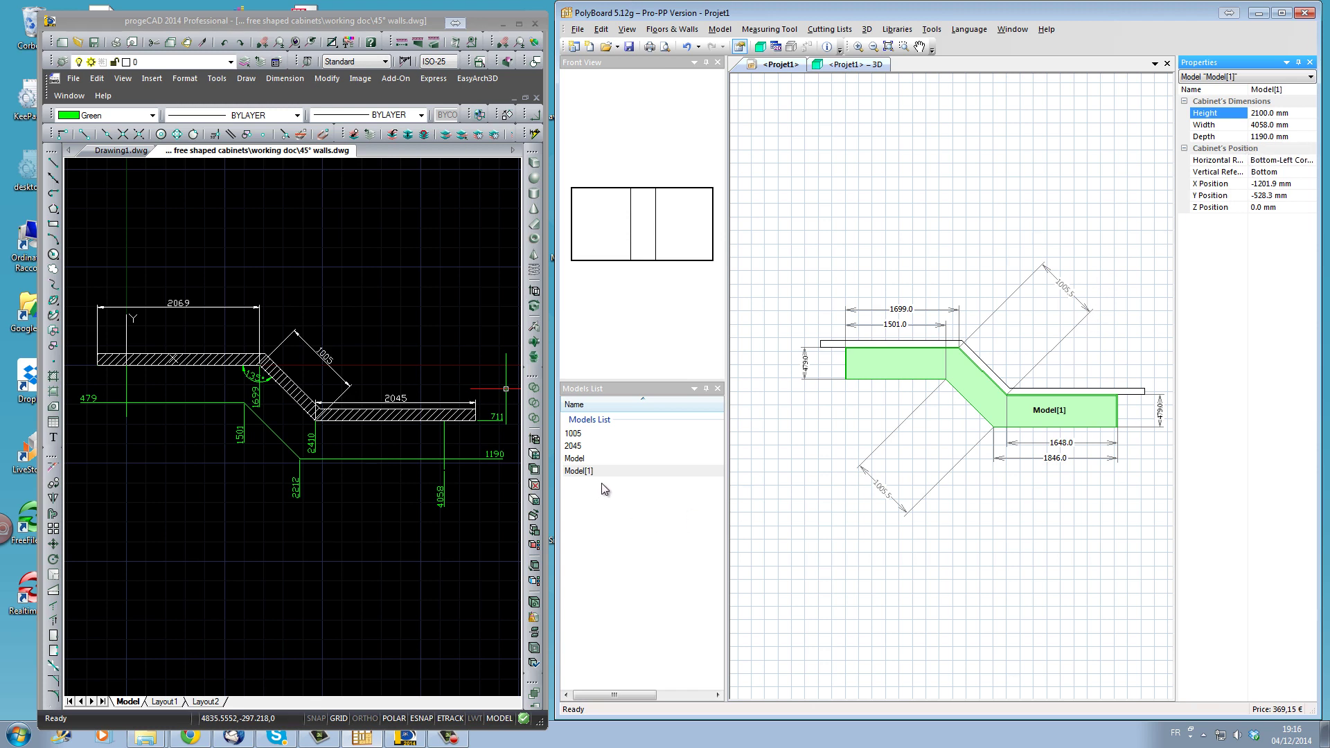
Open the Model[1] cabinet for editing and set its plinth elevation to 100 mm.
double_click(579, 470)
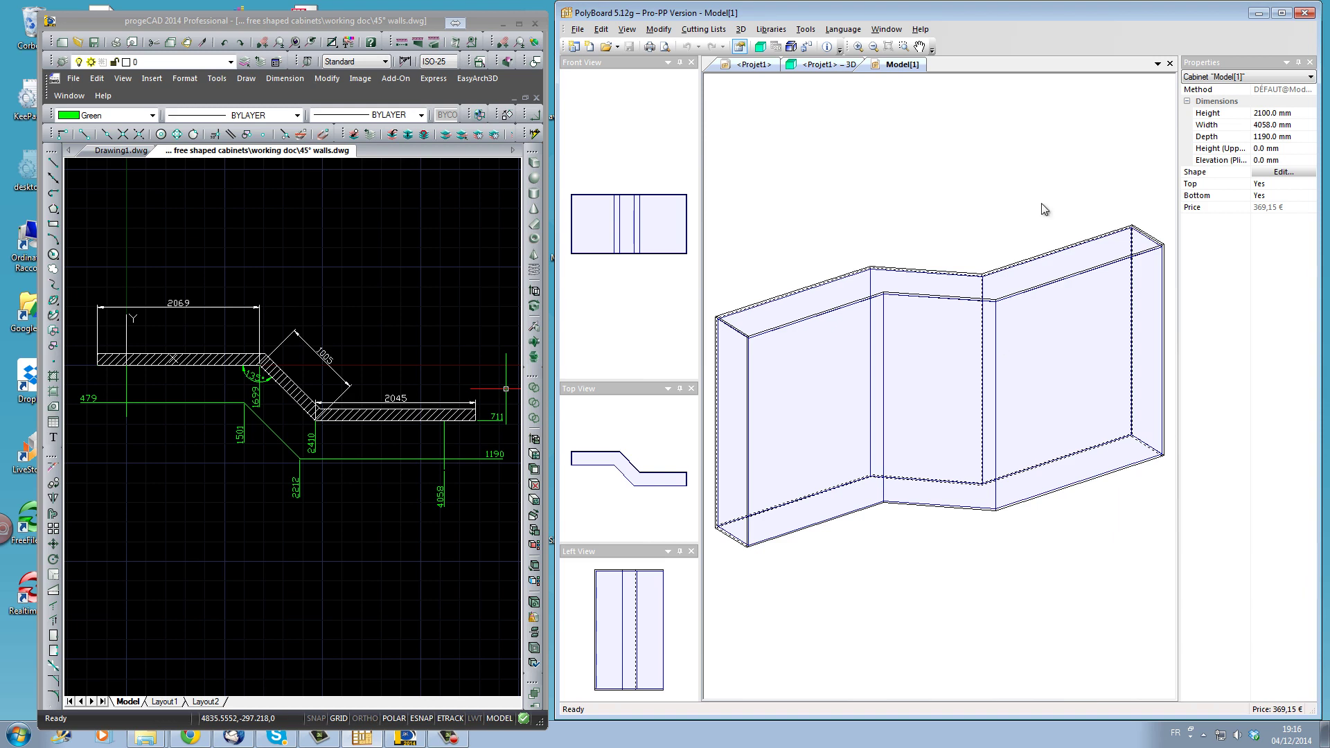
click(1292, 161)
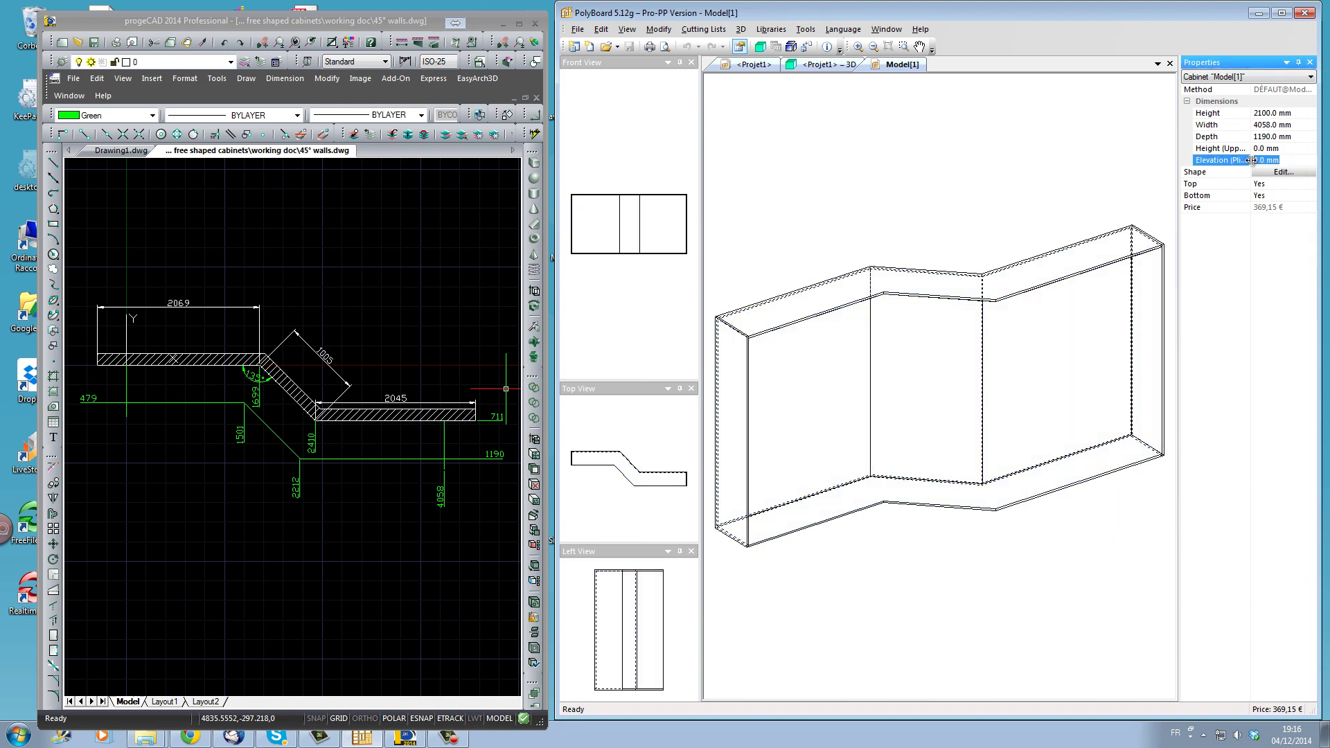
key(BackSpace)
text(100)
key(Return)
Add plinths under Frontage [1], Frontage [2] and Frontage [3], each with a 50 mm recess.
click(955, 508)
right_click(954, 503)
click(1016, 318)
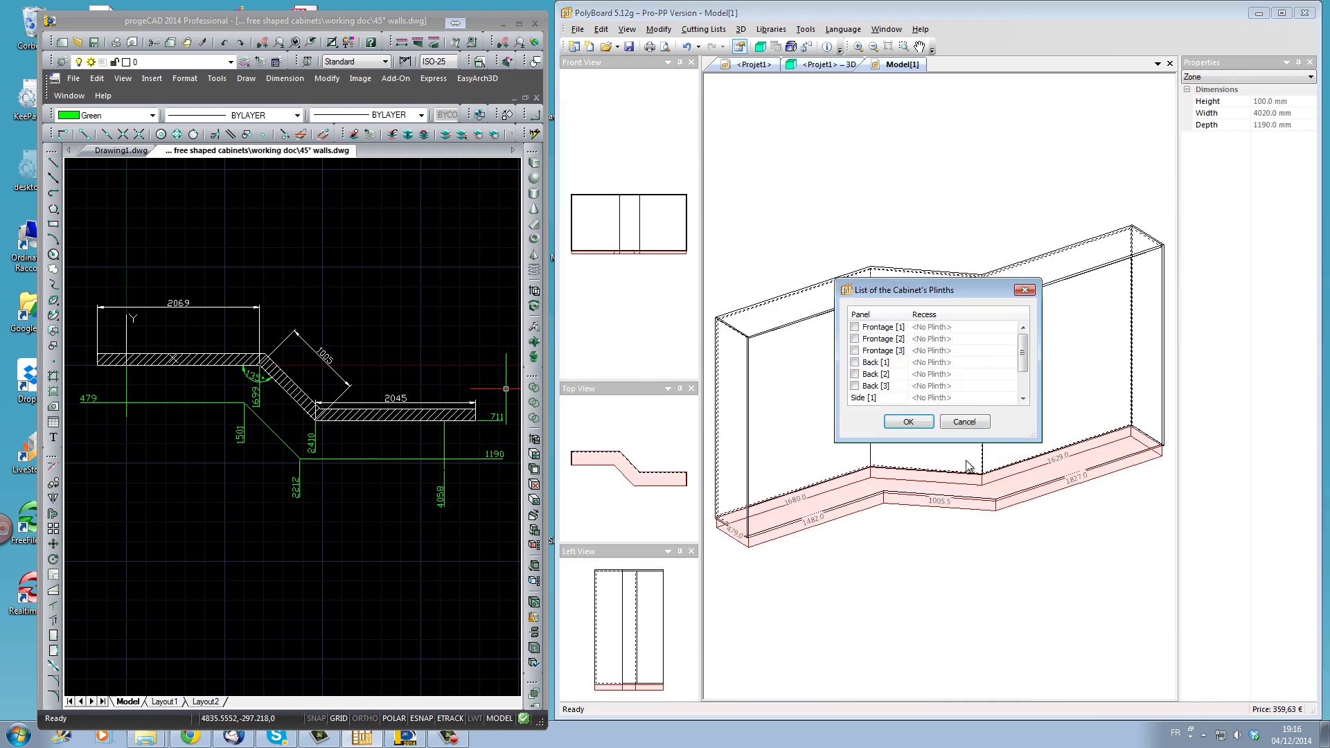
click(854, 327)
click(854, 338)
click(854, 351)
click(914, 330)
text(50)
click(952, 339)
text(50)
click(957, 355)
text(50)
click(907, 421)
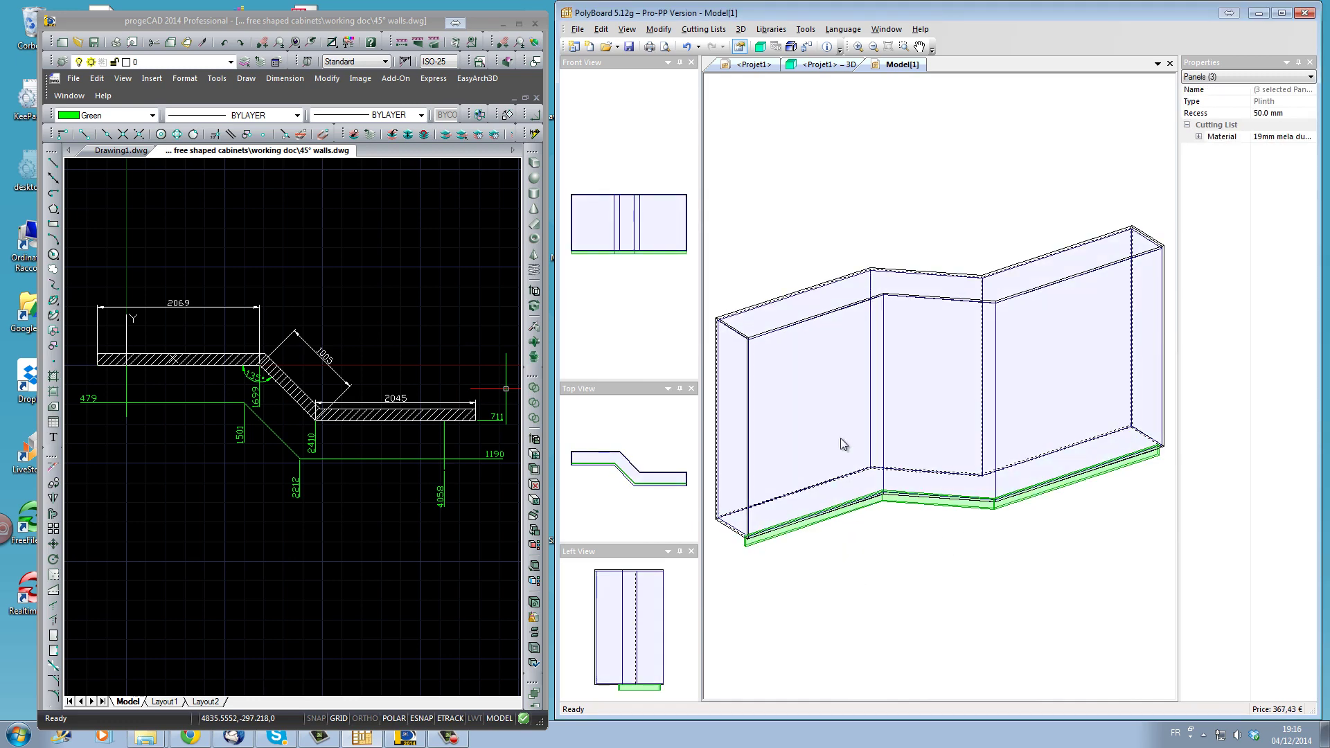
Add one fixed shelf across the cabinet's main interior zone, 800 mm from the bottom.
click(839, 438)
right_click(956, 325)
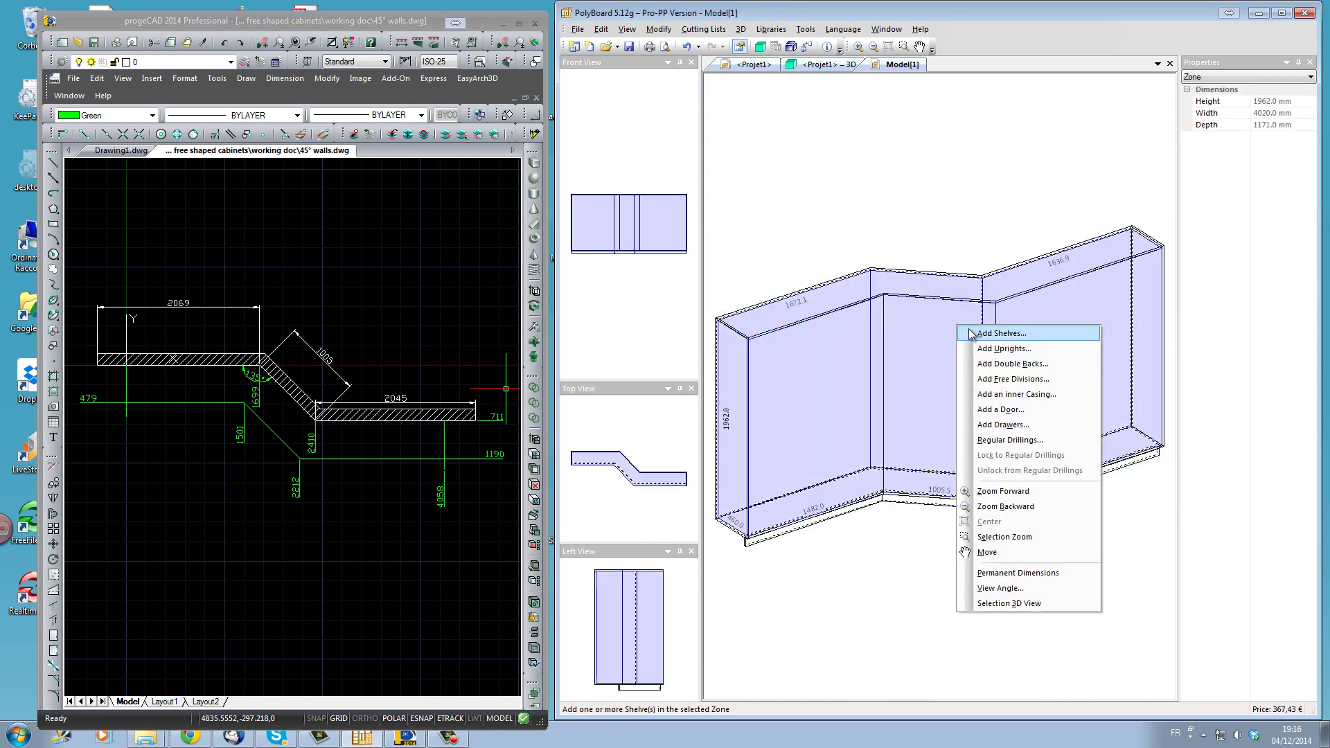
click(970, 334)
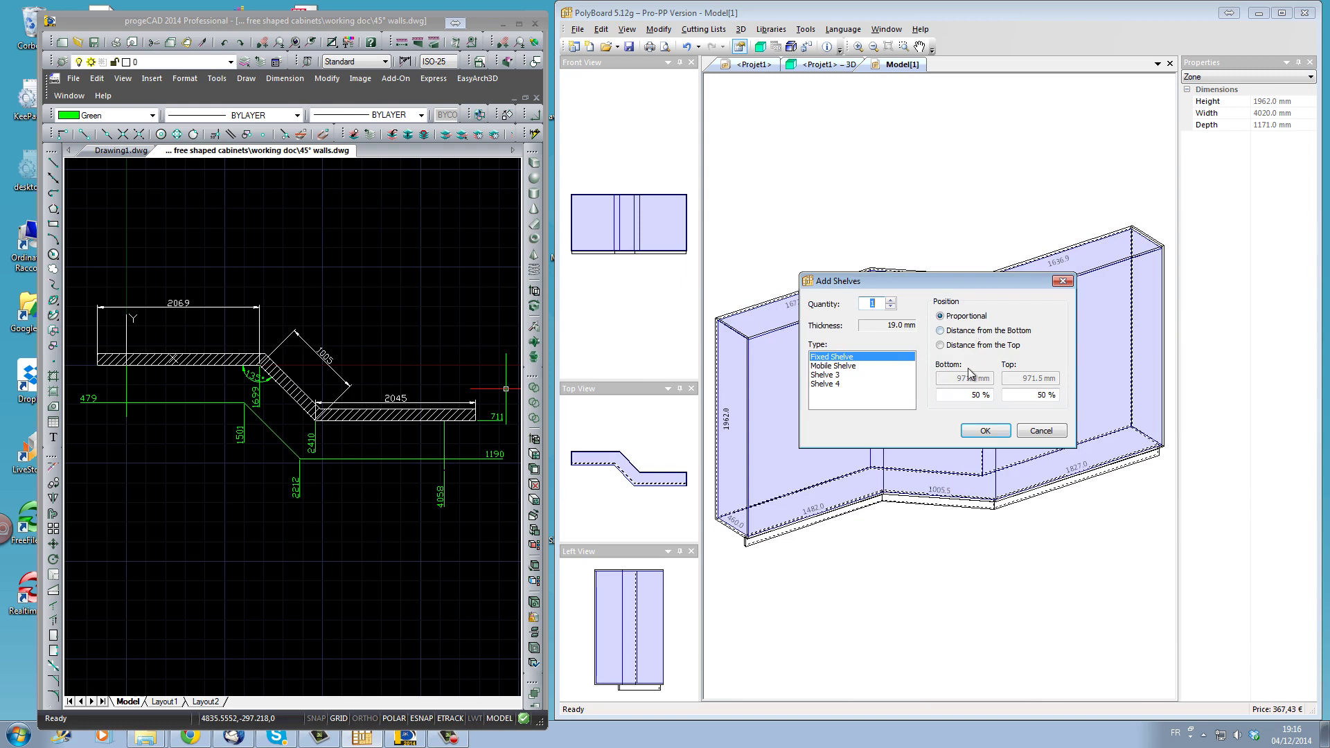
click(946, 335)
click(947, 335)
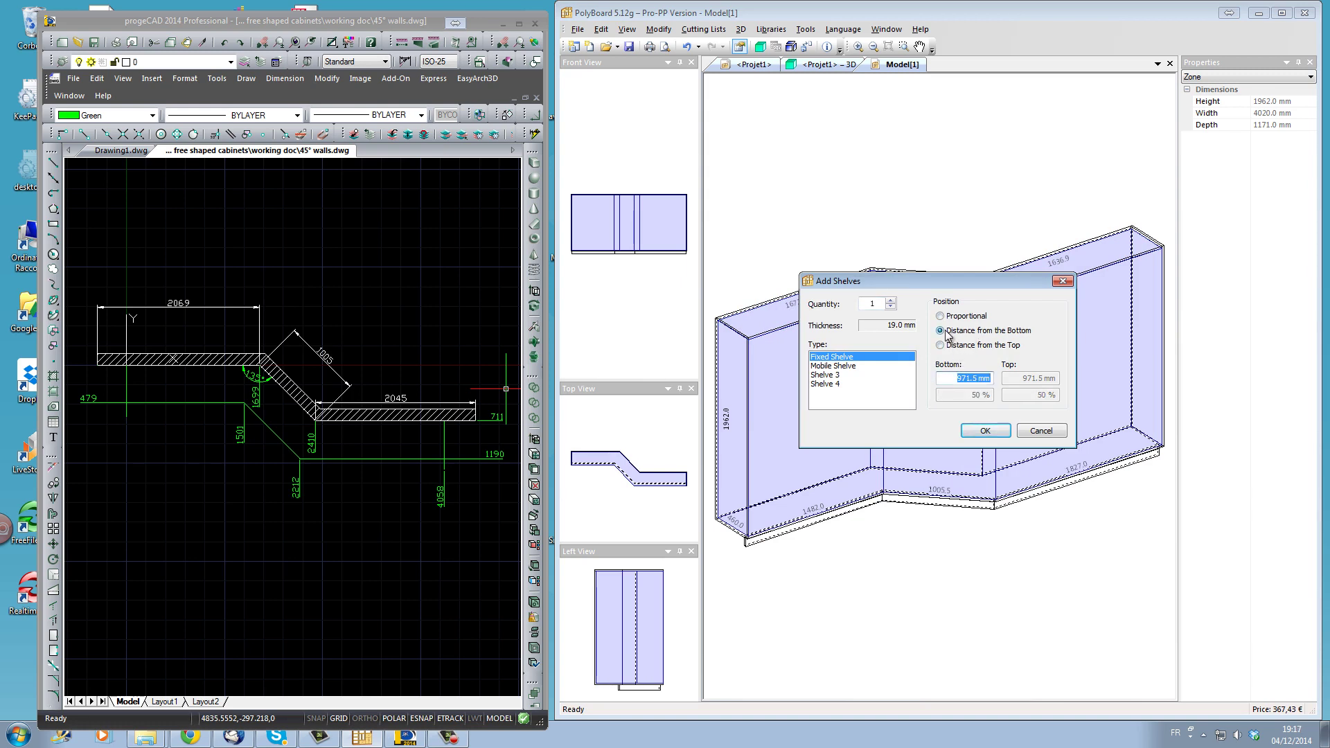
text(800)
click(1001, 432)
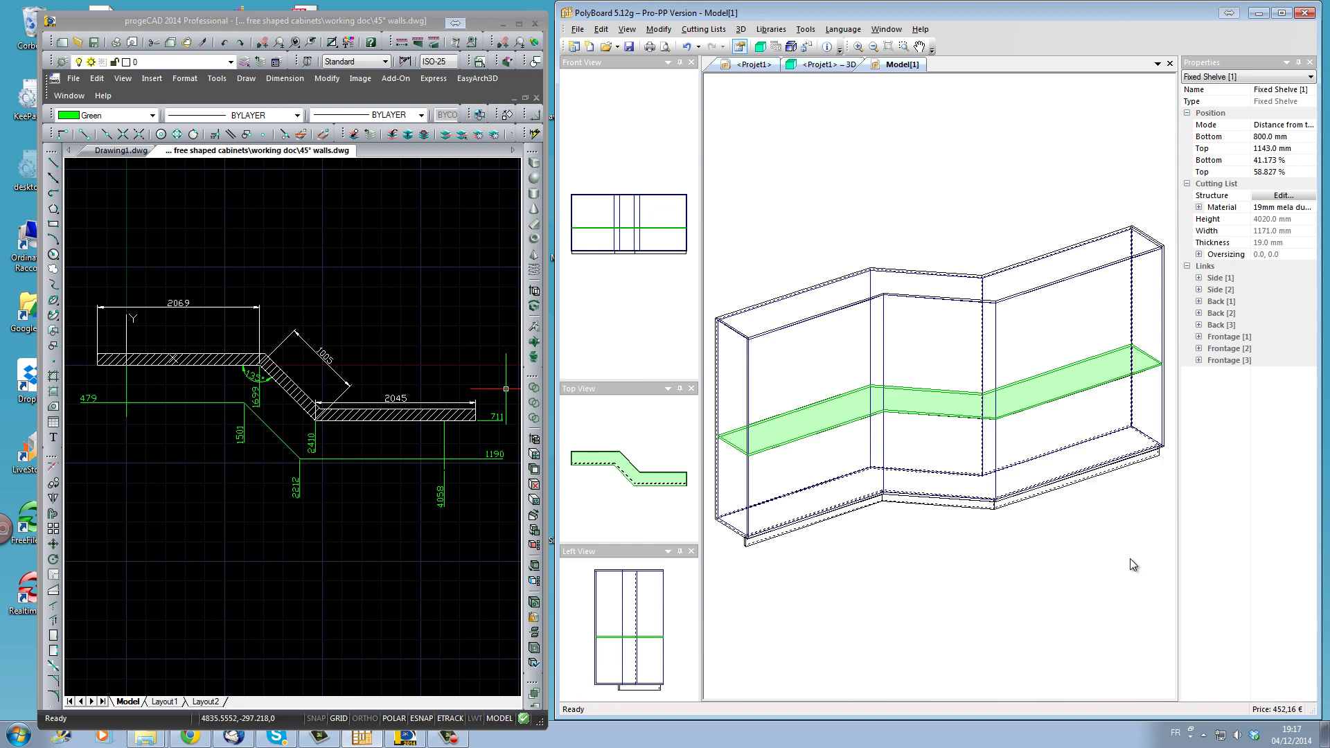
Add a vertical division below the shelf, 800 mm from the left and perpendicular to Frontage [1].
right_click(901, 478)
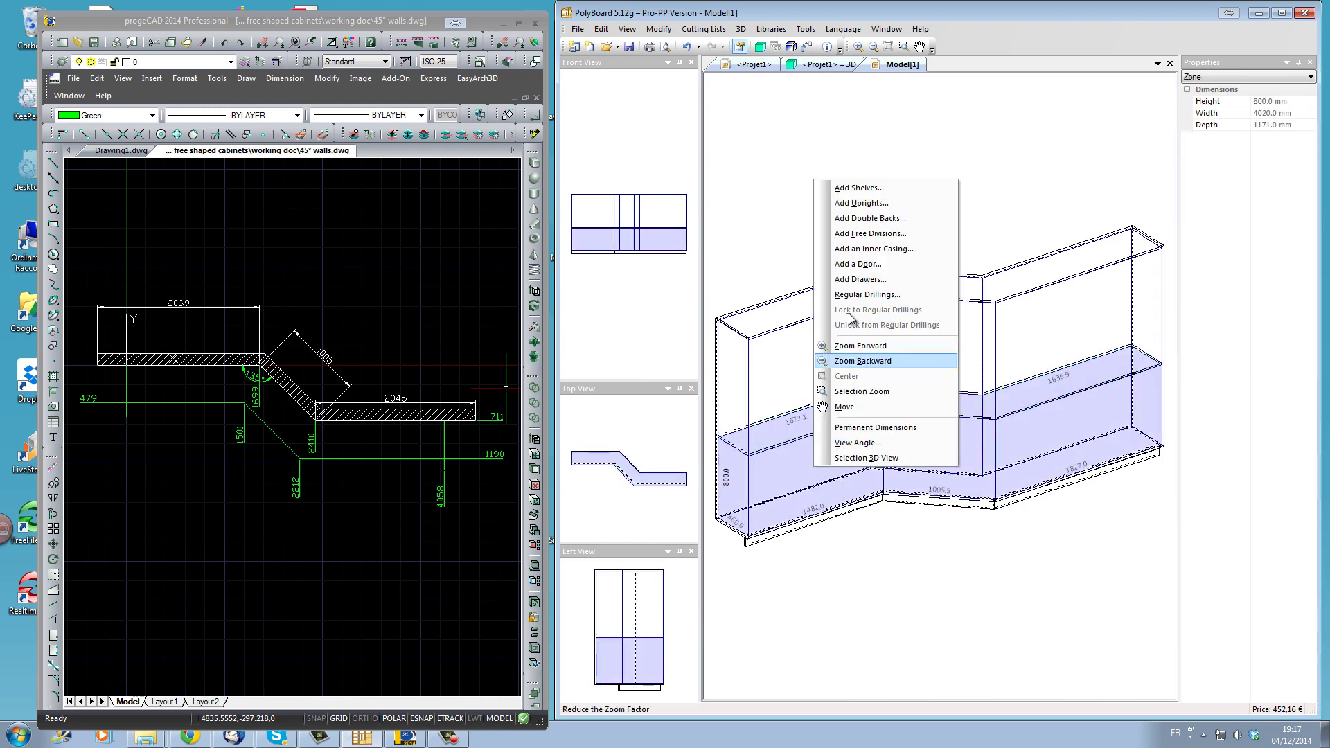
click(861, 203)
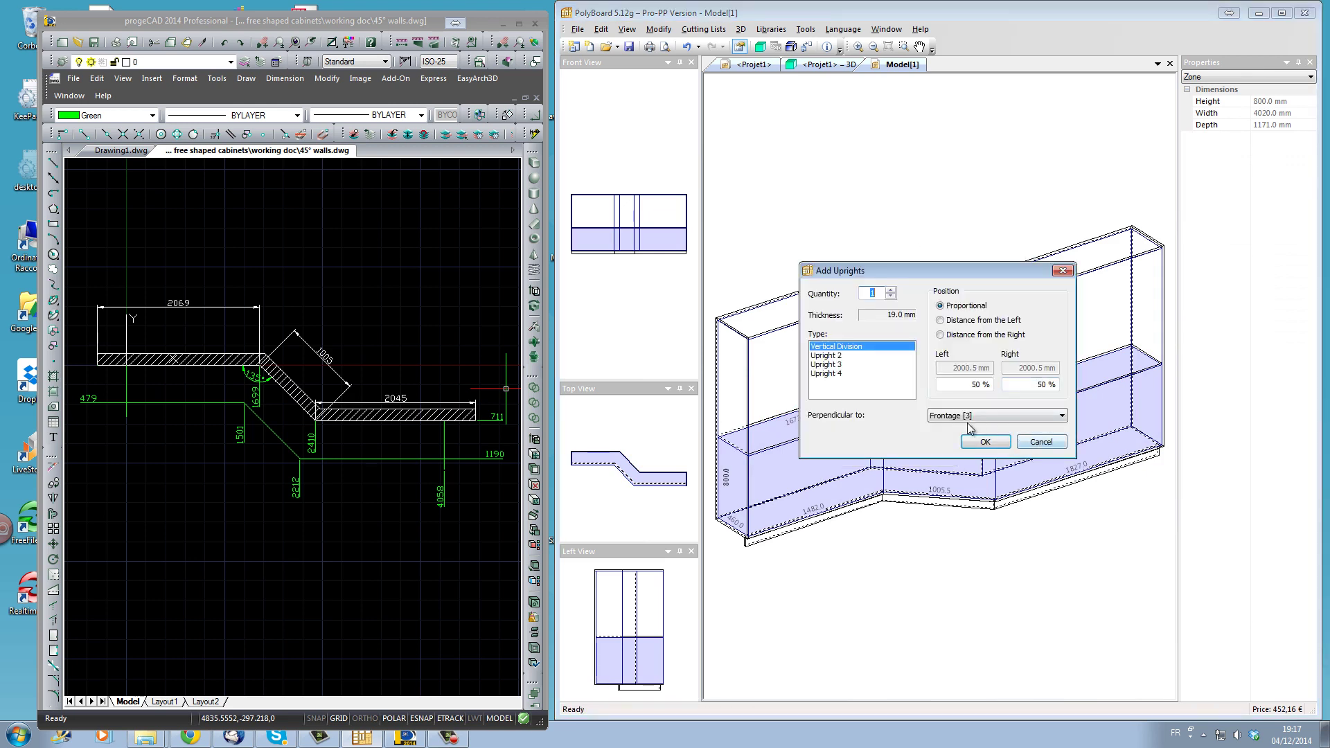
click(939, 319)
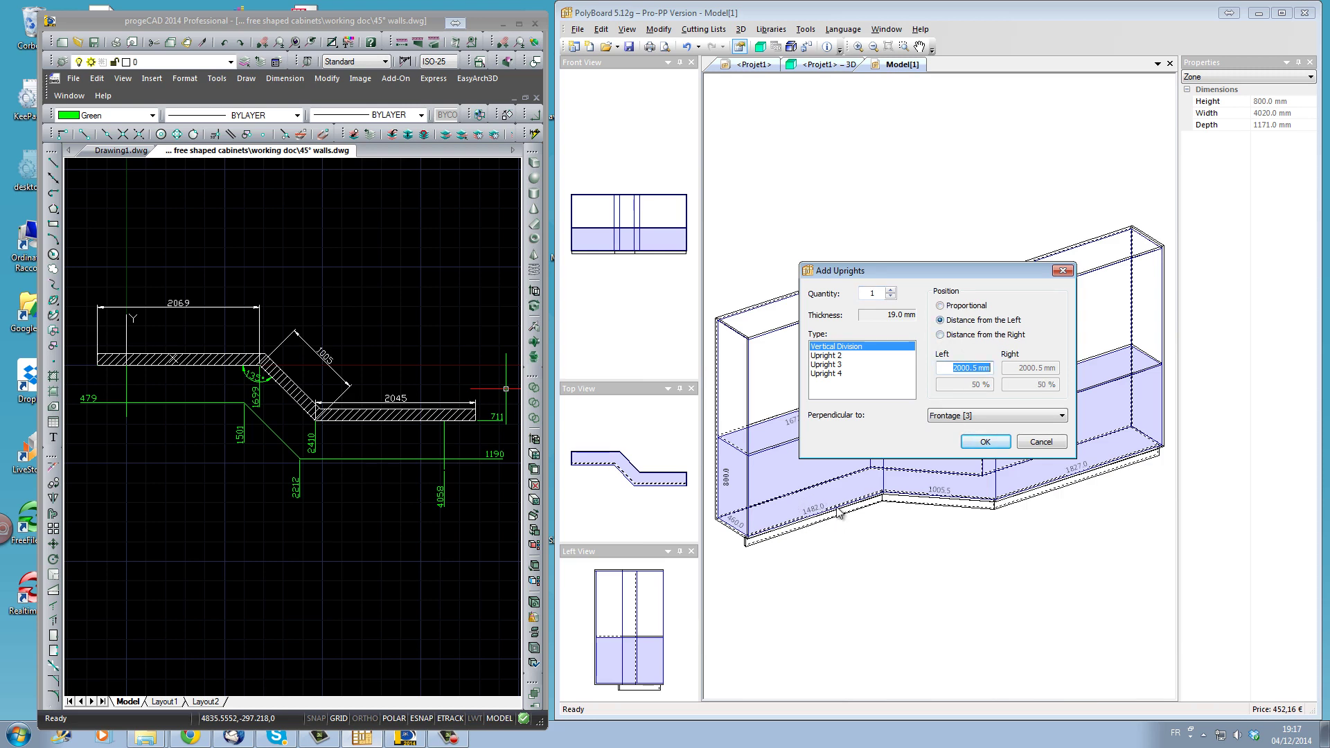
text(800)
click(986, 441)
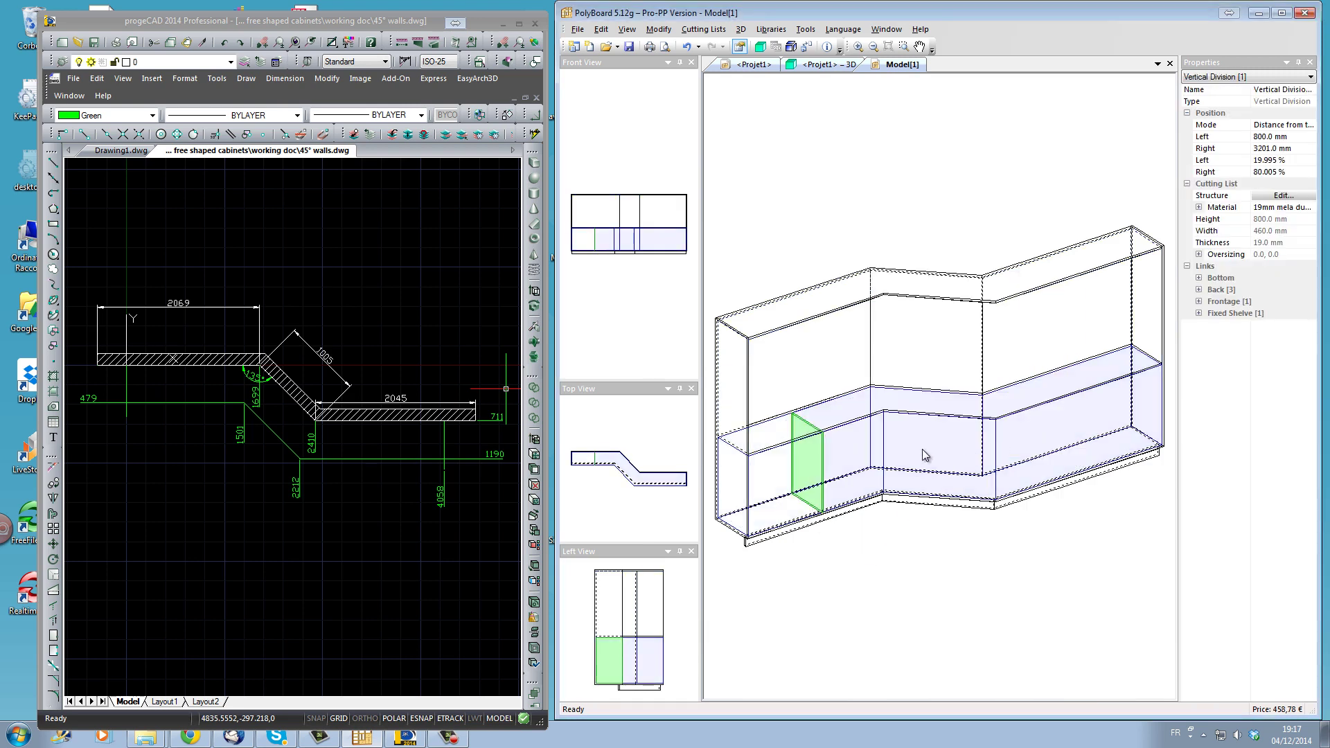
Add a proportional vertical division at 50% in the remaining wide zone below the shelf, perpendicular to Frontage [3].
click(925, 455)
right_click(923, 451)
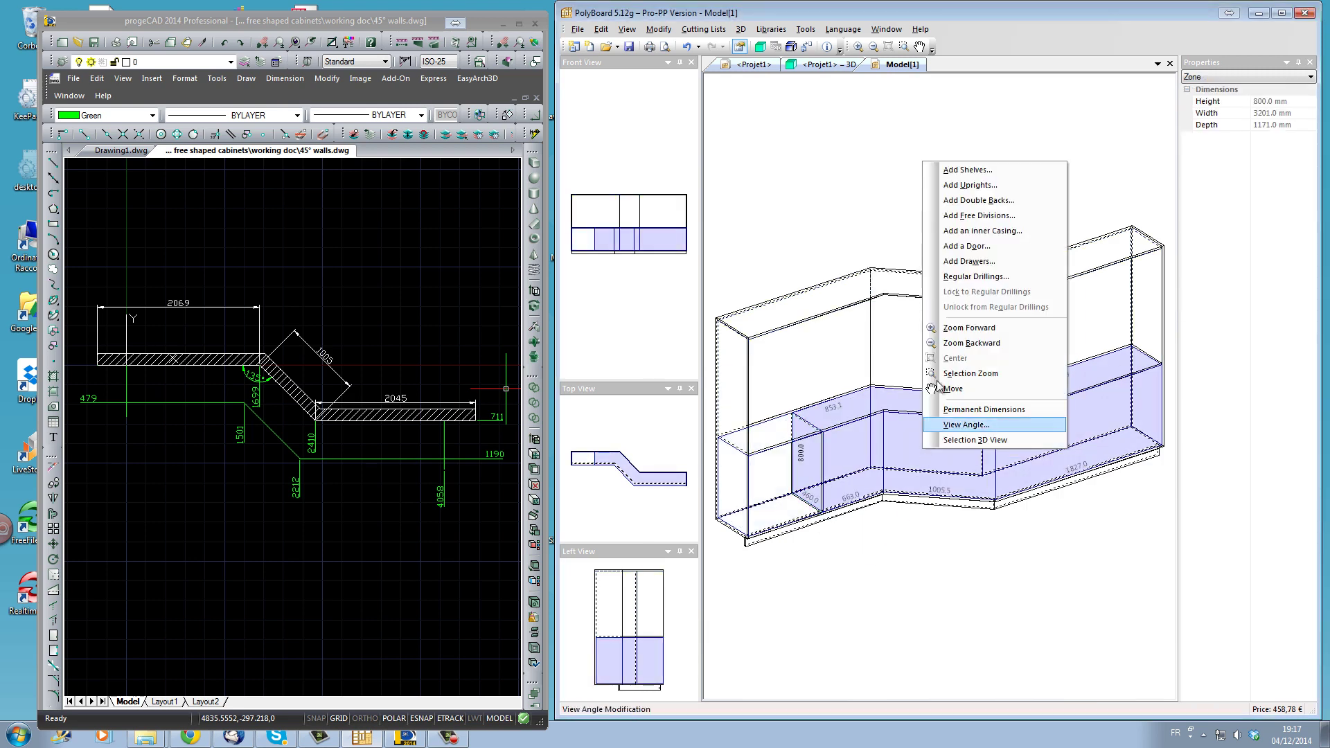
click(964, 185)
click(979, 442)
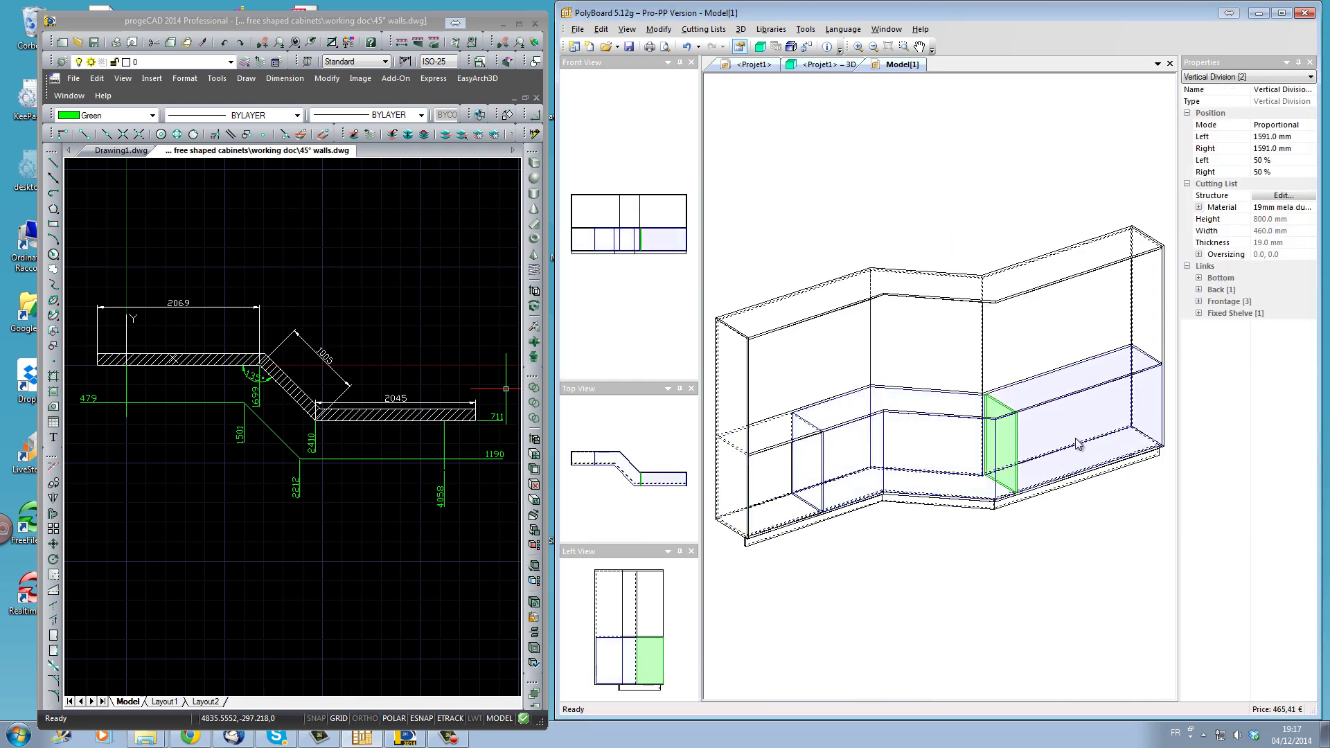
Add a vertical division in the lower angled middle zone, 967 mm from the left and perpendicular to Frontage [2].
click(914, 452)
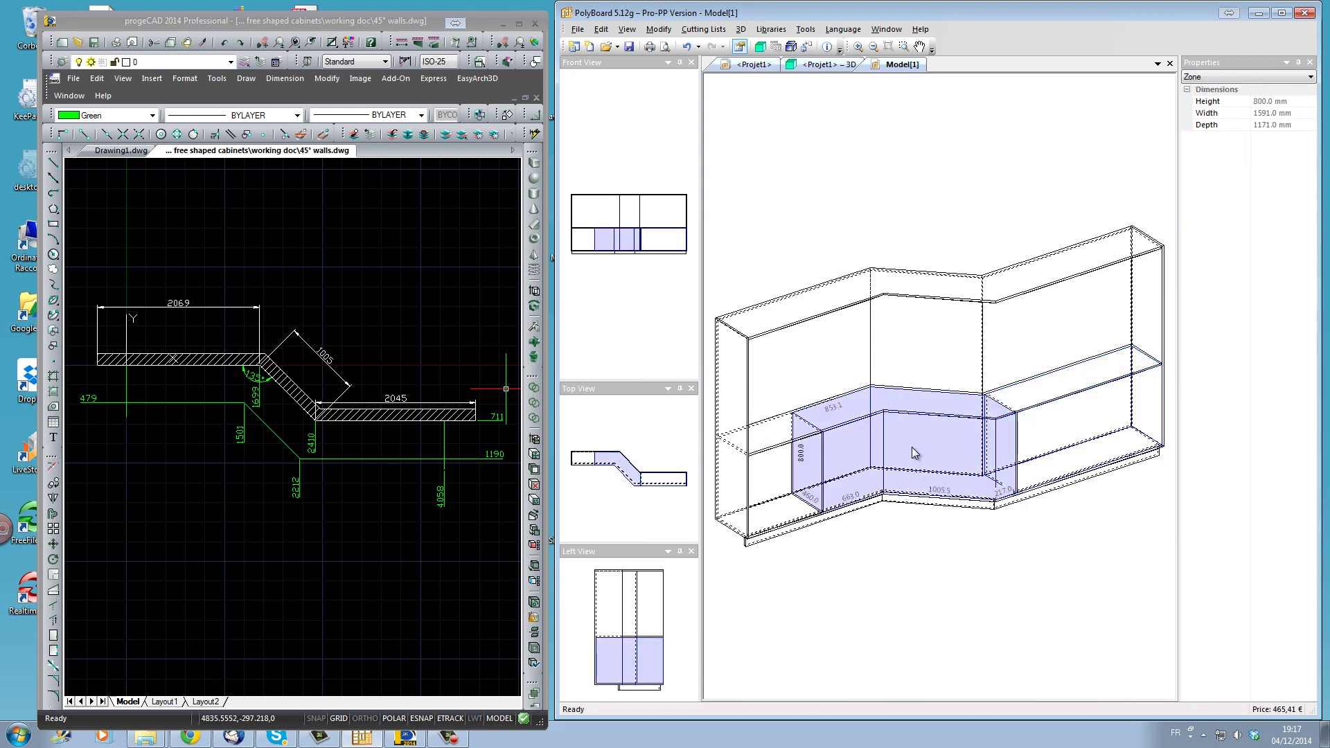
right_click(914, 452)
click(971, 184)
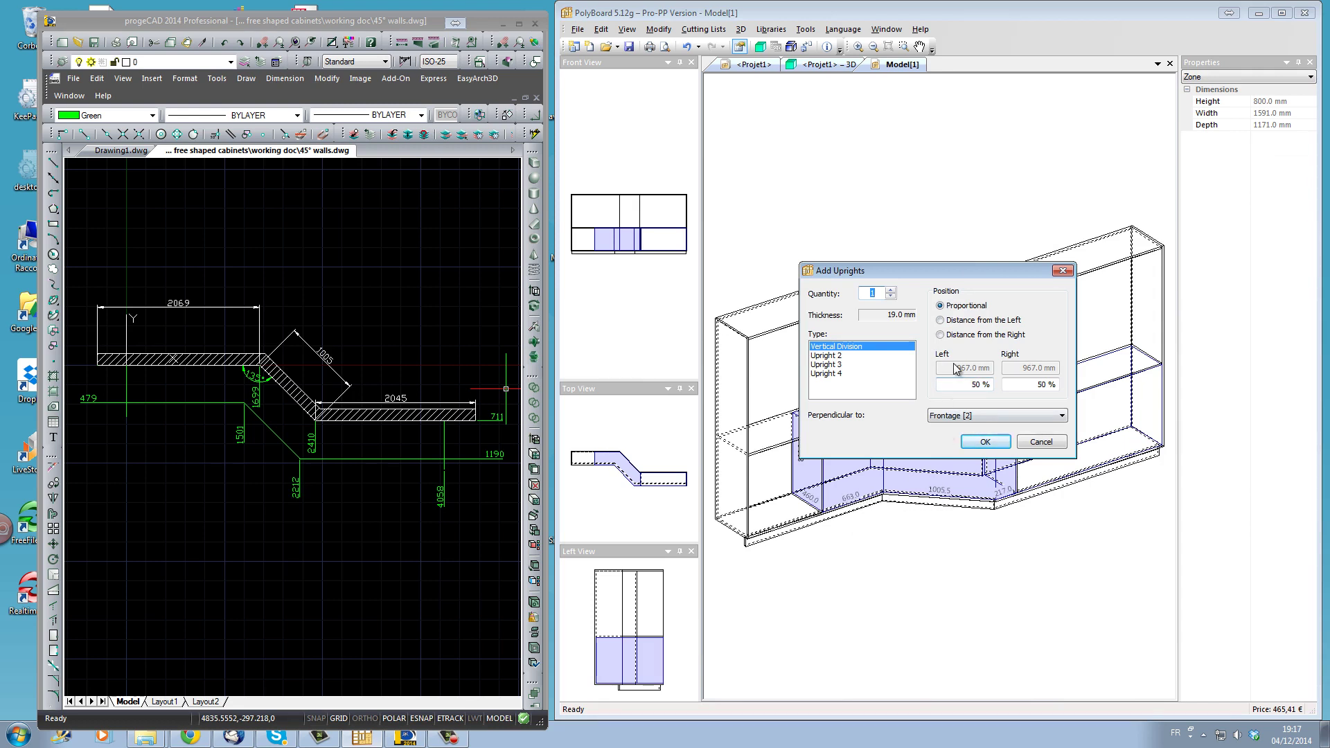
click(940, 321)
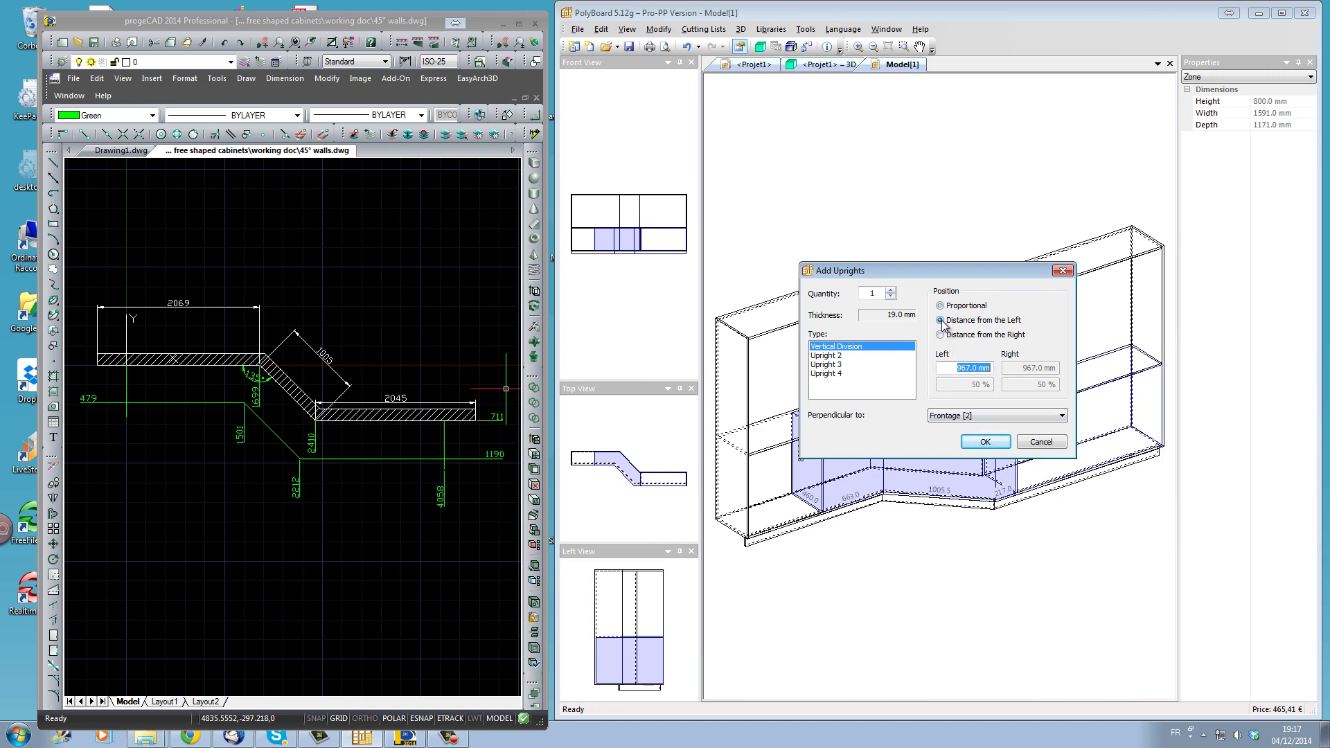
click(985, 441)
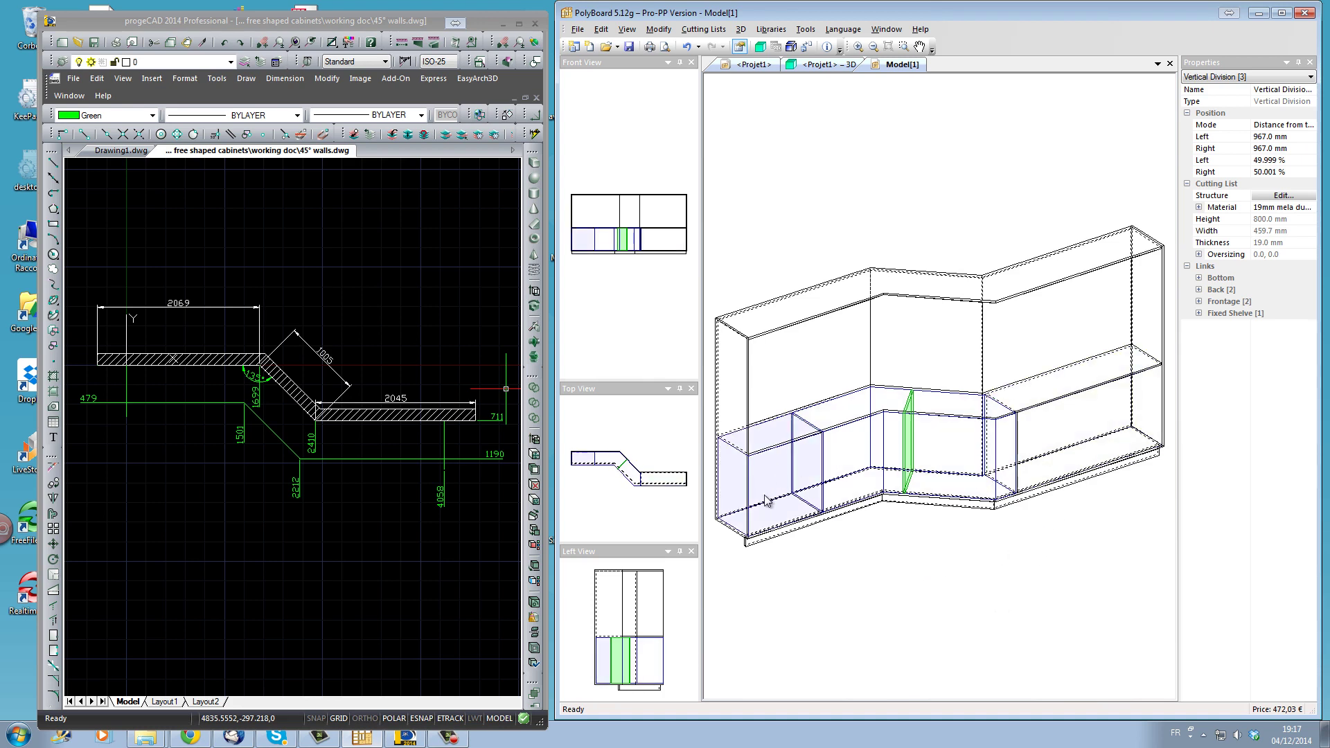
Add four Drawer 1 drawers to the lower leftmost compartment, with drawer sides, back and bottom in their assembly.
right_click(775, 476)
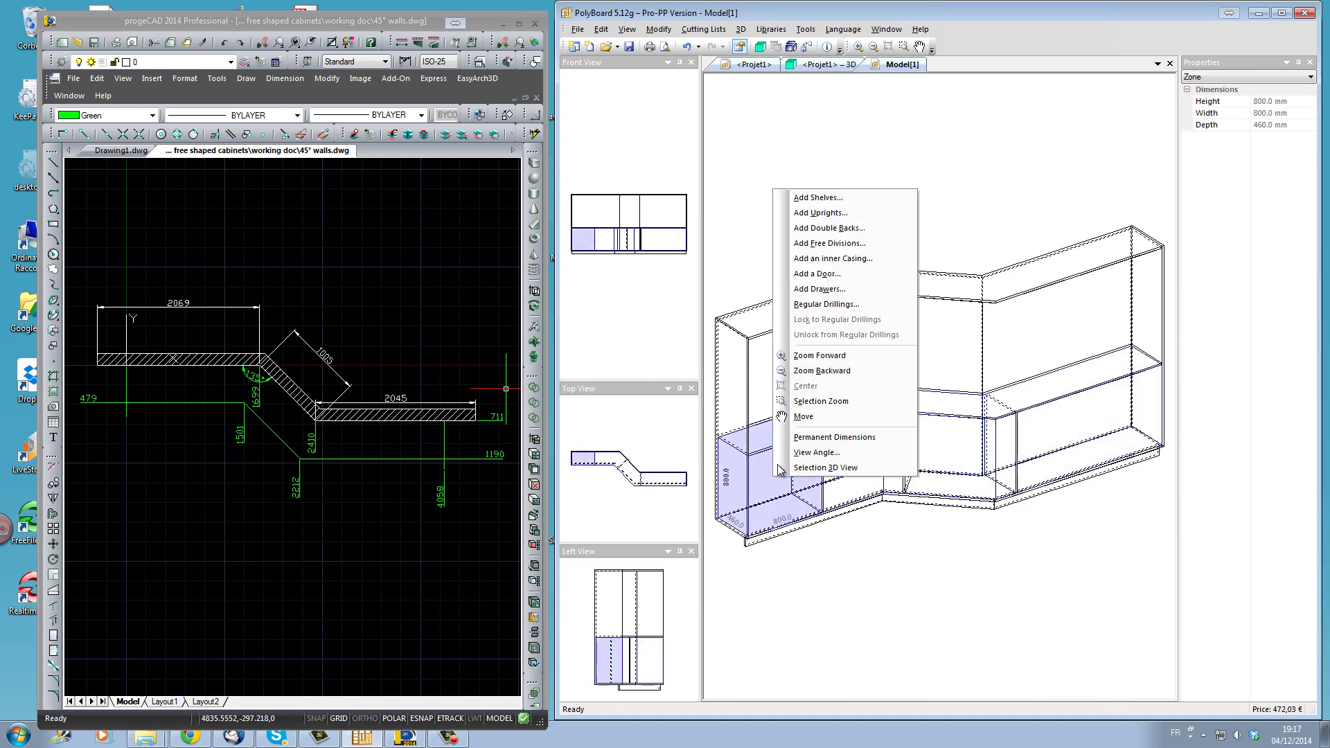
click(819, 288)
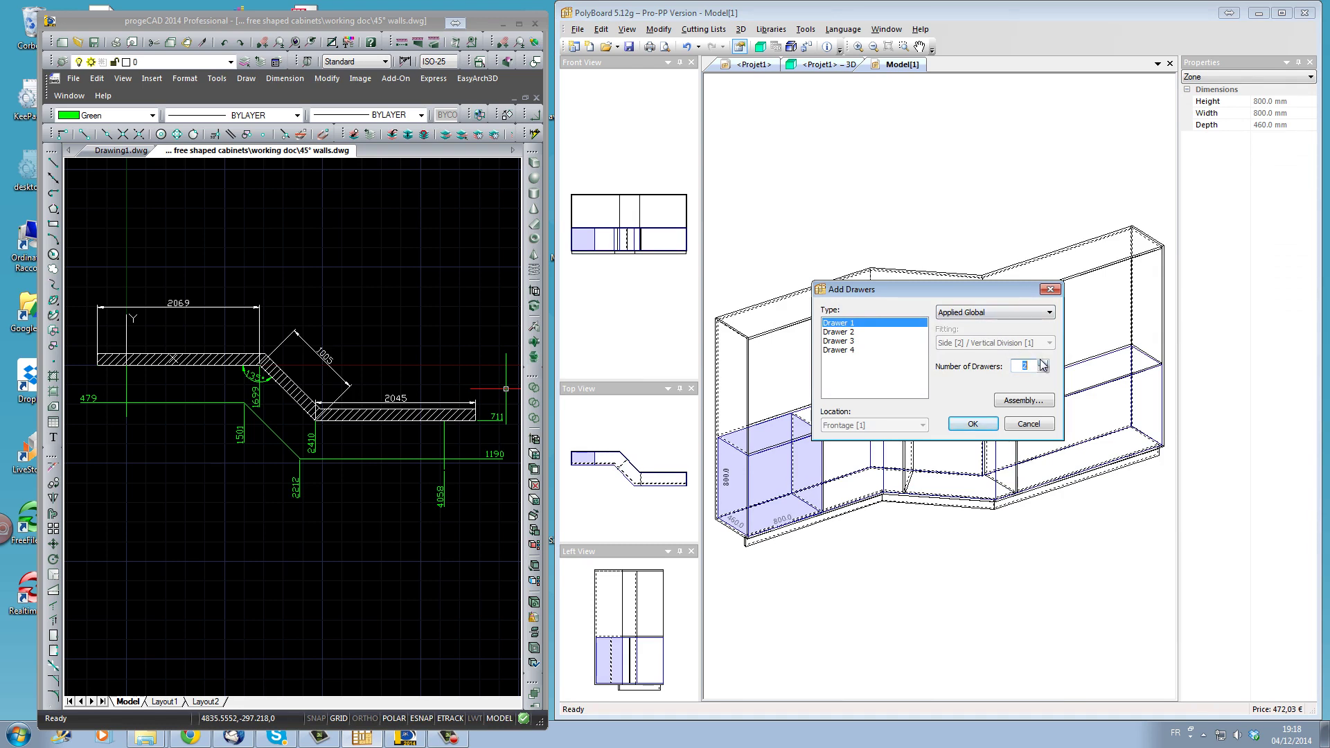
click(1038, 405)
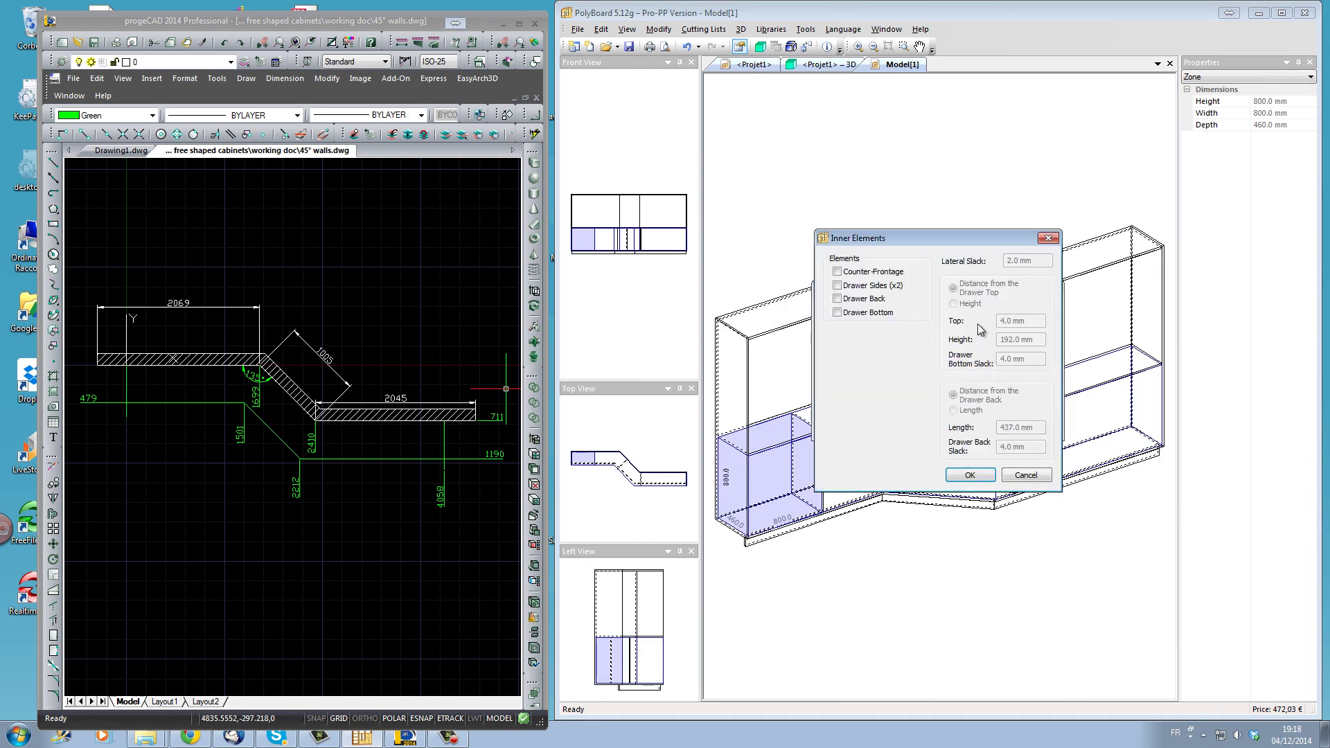
click(837, 286)
click(837, 298)
click(837, 312)
click(973, 477)
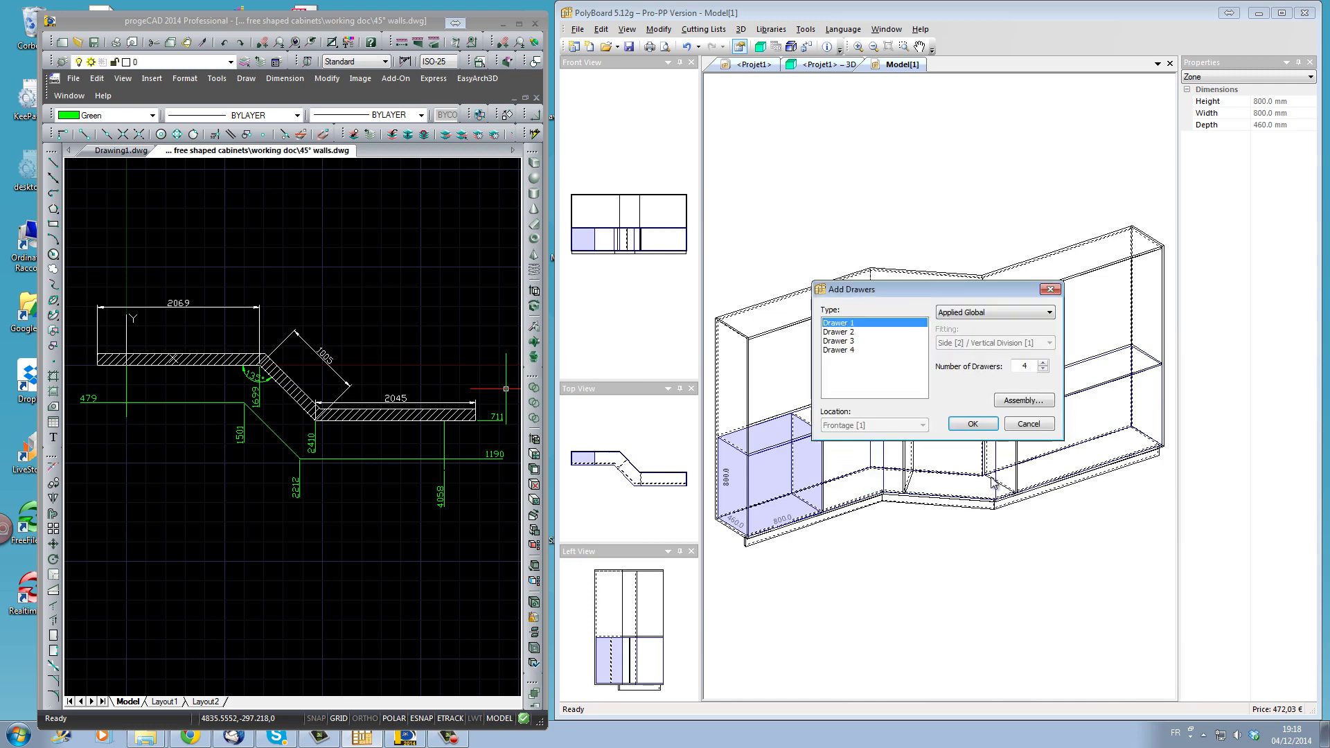
click(972, 424)
Add two equidistant fixed shelves to the lower compartment beside the drawers.
click(857, 468)
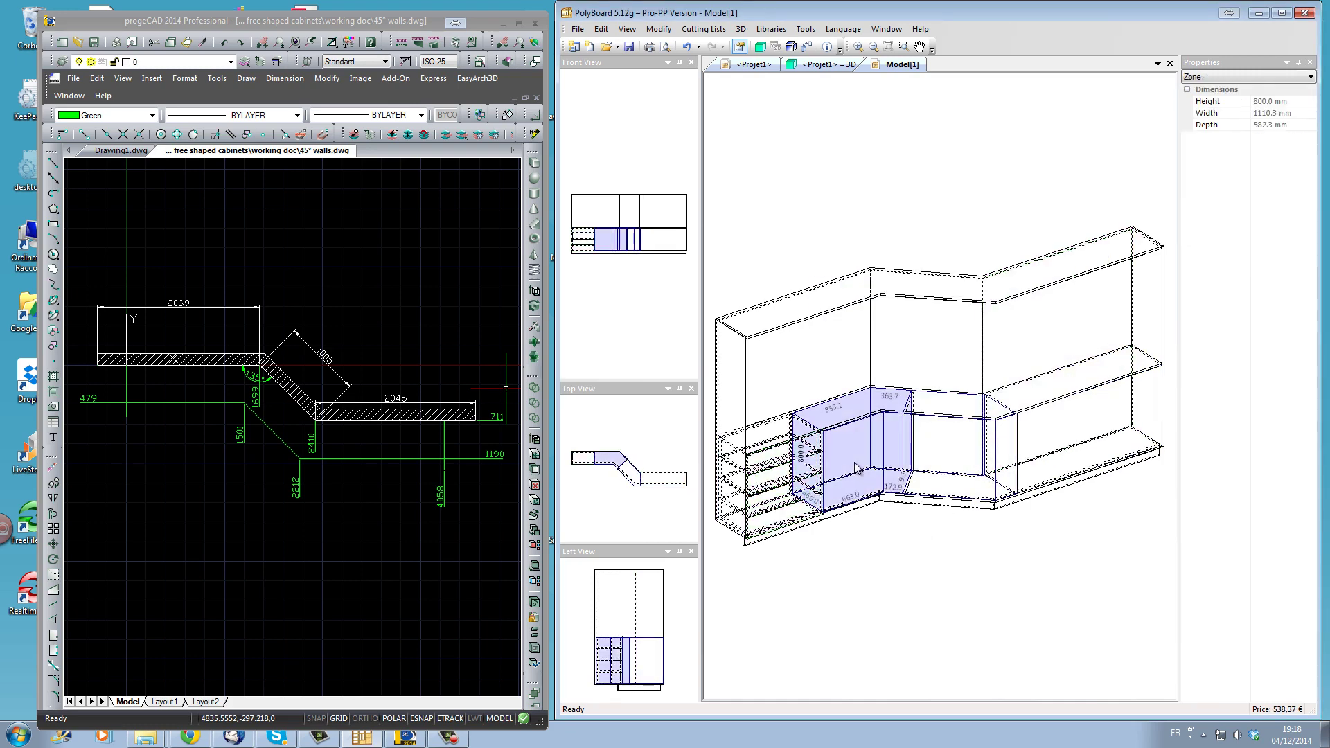
right_click(857, 468)
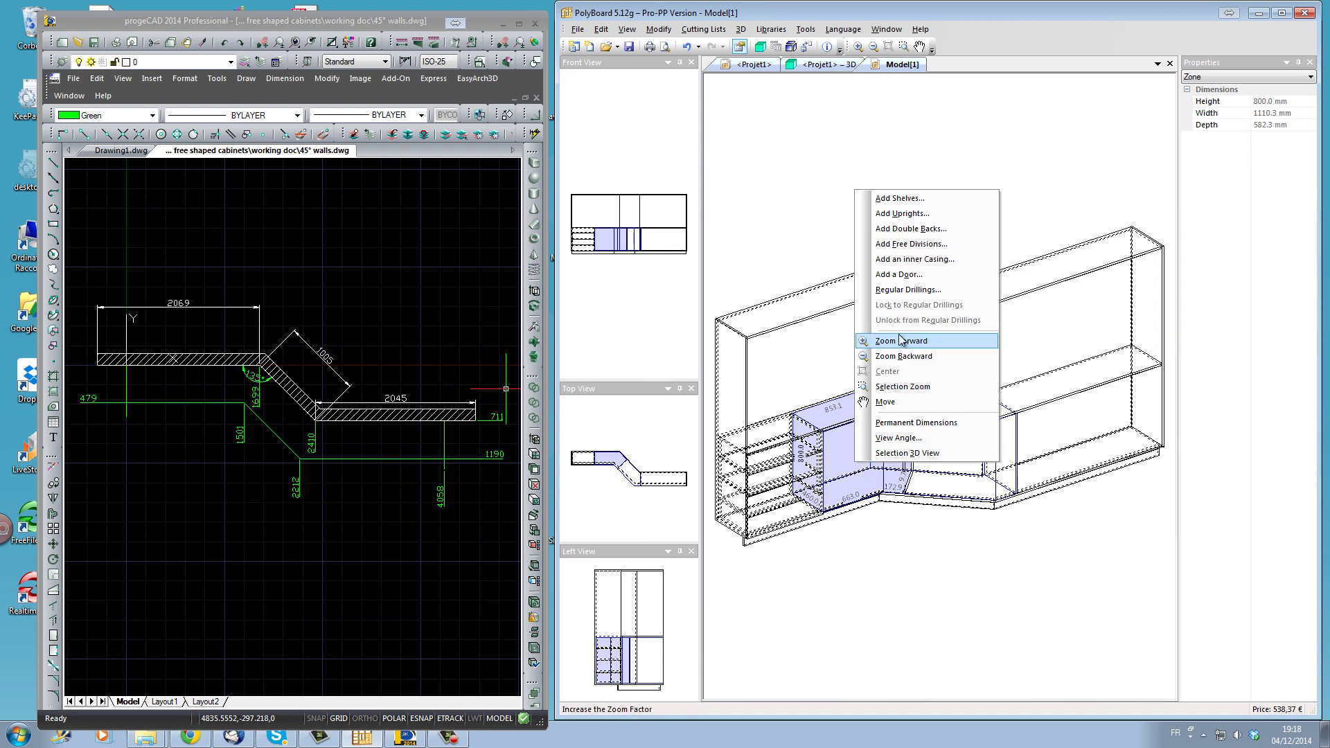
click(926, 201)
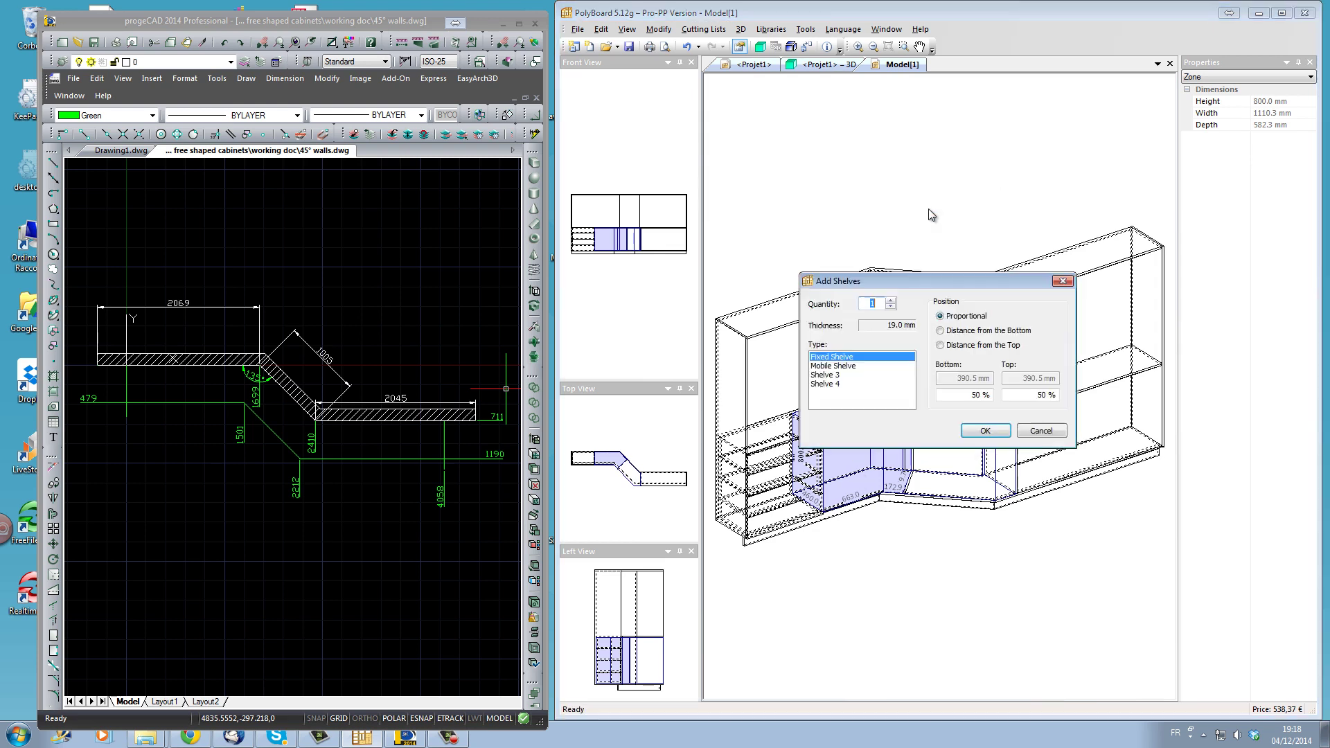
click(890, 305)
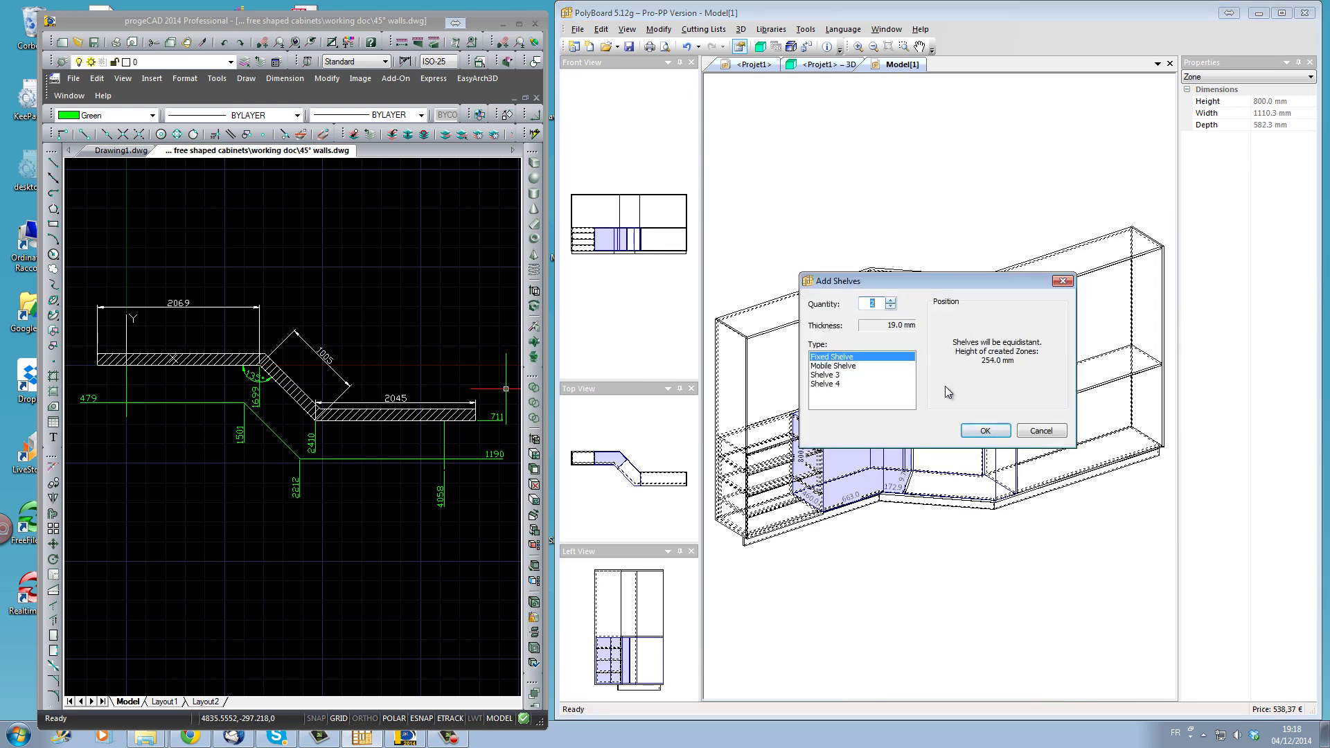
click(985, 430)
Add a simple Applied Global door to the lower angled middle compartment, located on Frontage [2] and fitted to Vertical Division [3].
right_click(955, 454)
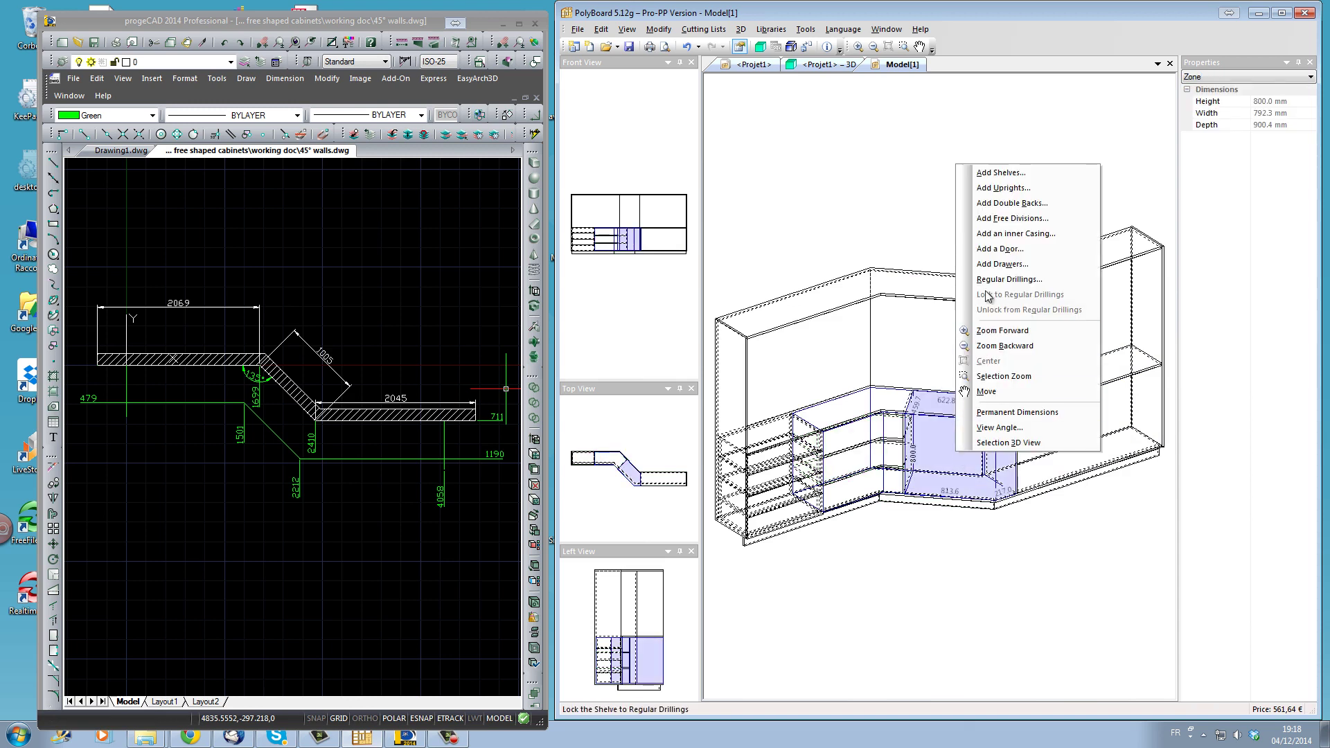
click(1011, 256)
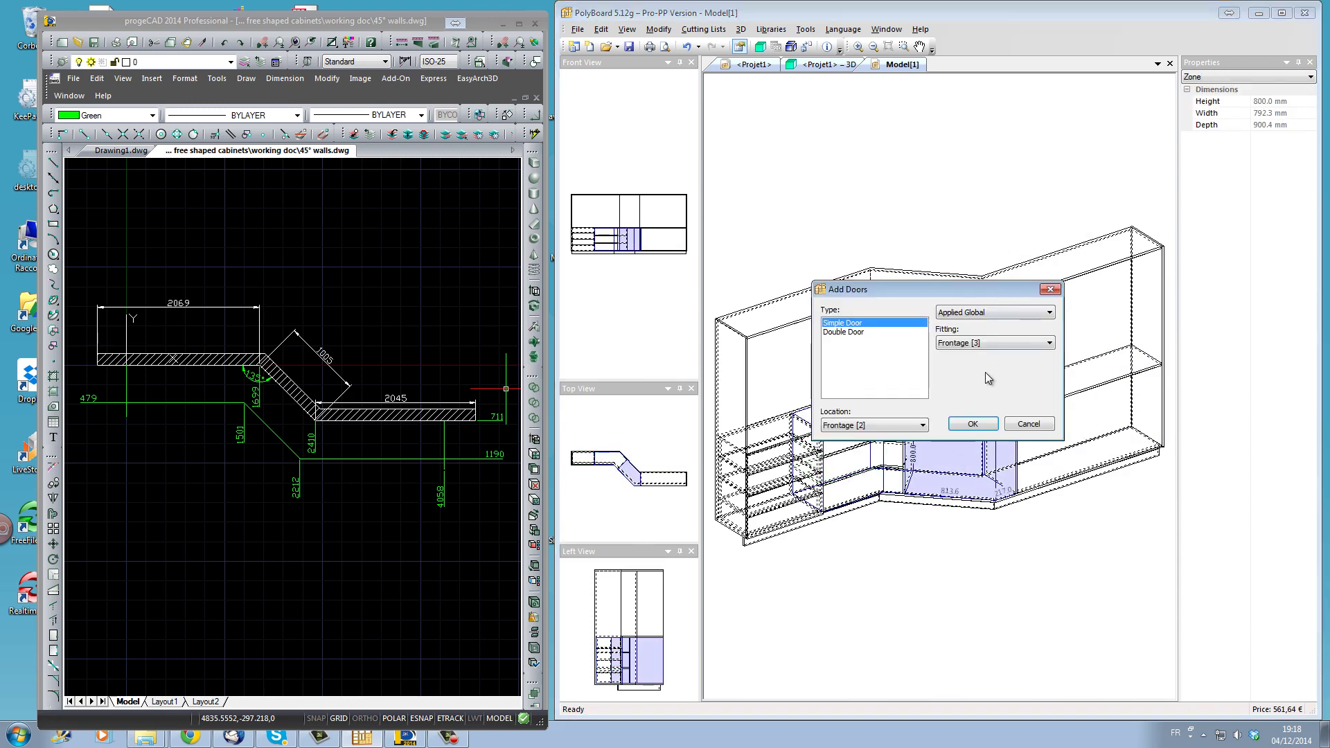
click(1049, 344)
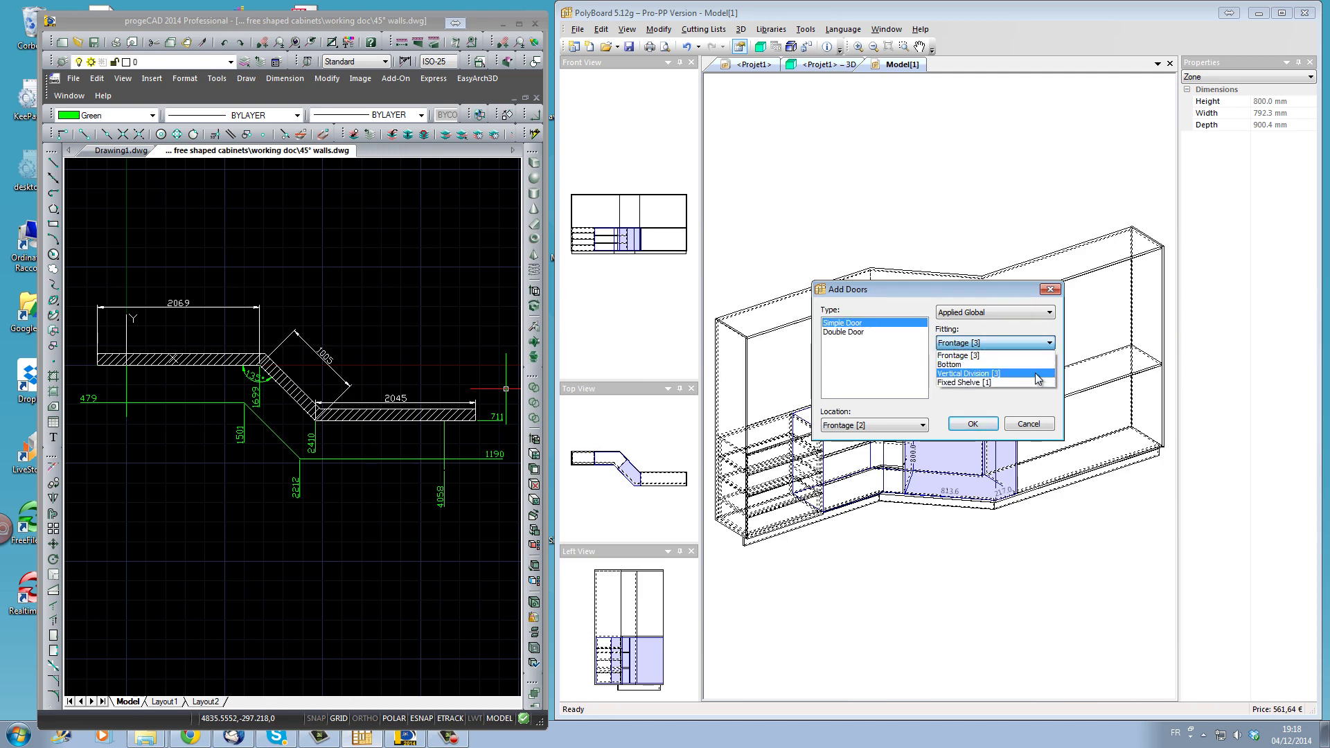
click(1037, 374)
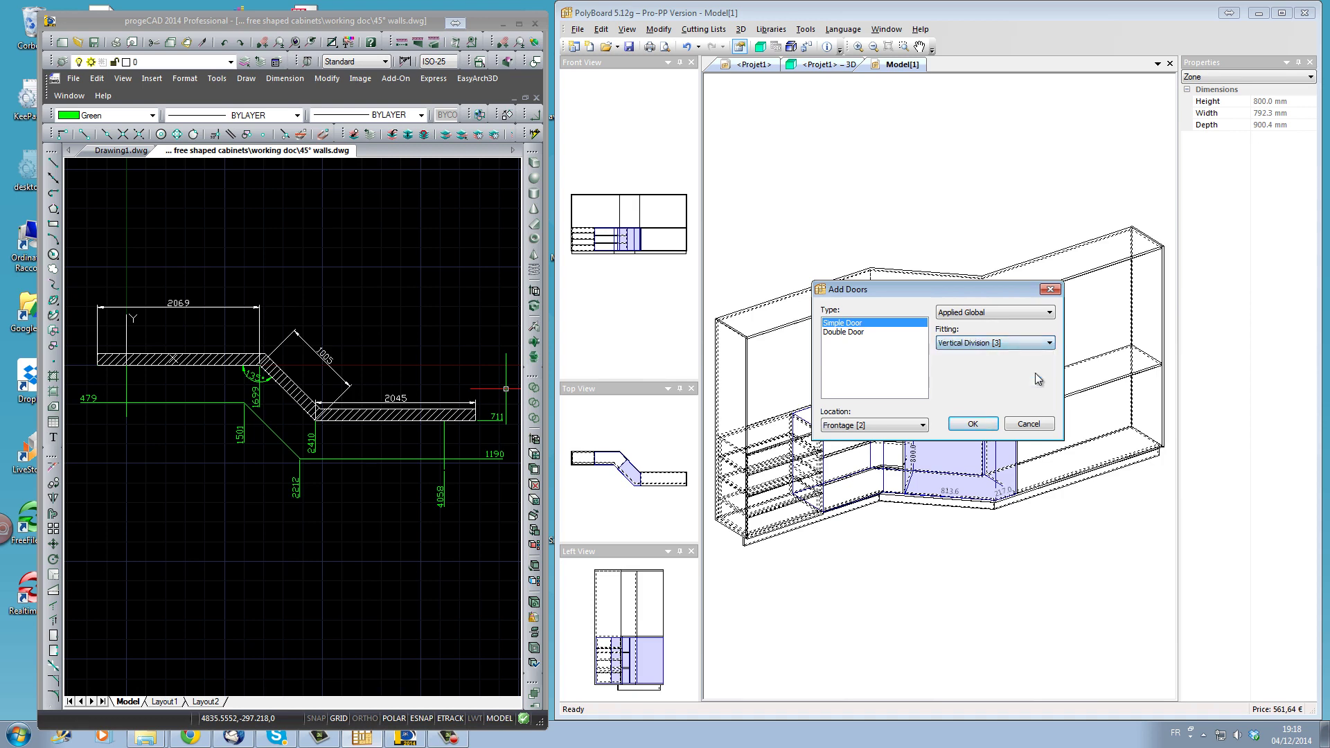
click(973, 424)
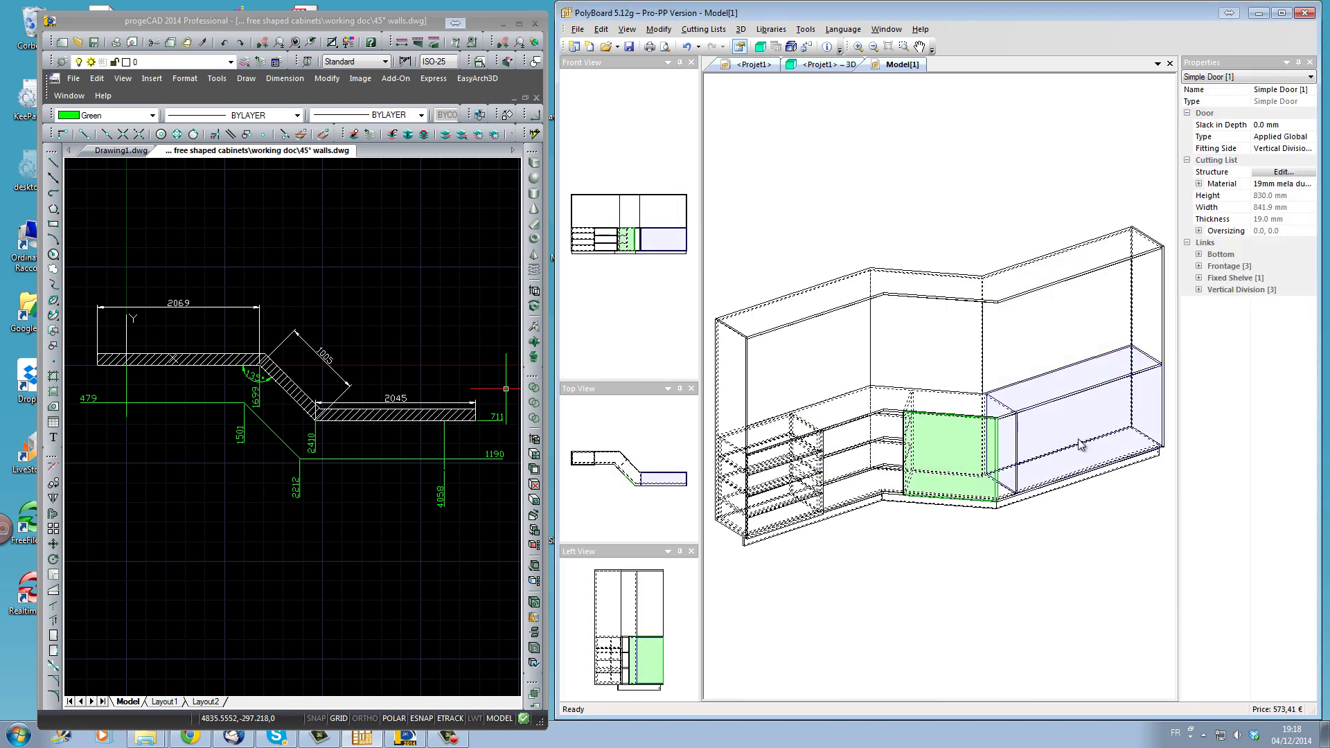
Add a second simple Applied Global door to the same compartment, located on Frontage [3] and fitted to Vertical Division [2].
right_click(1008, 454)
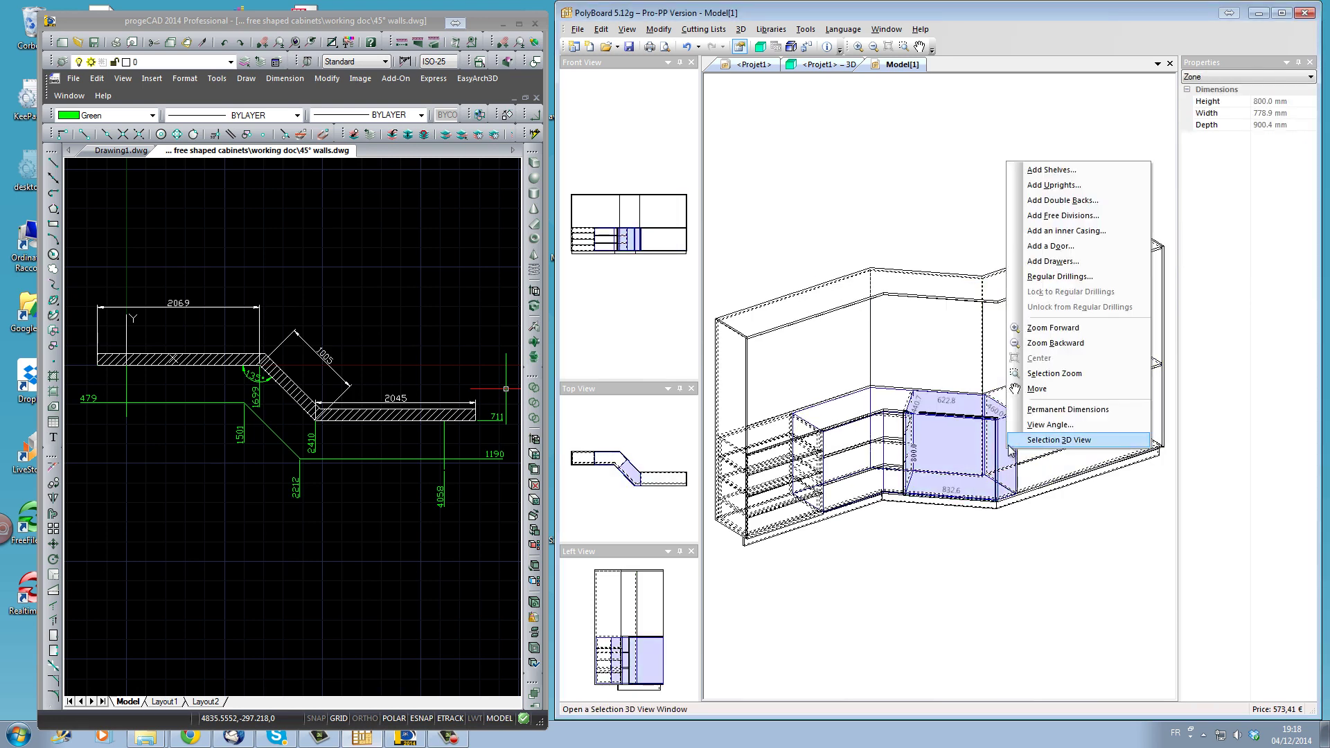
click(1036, 246)
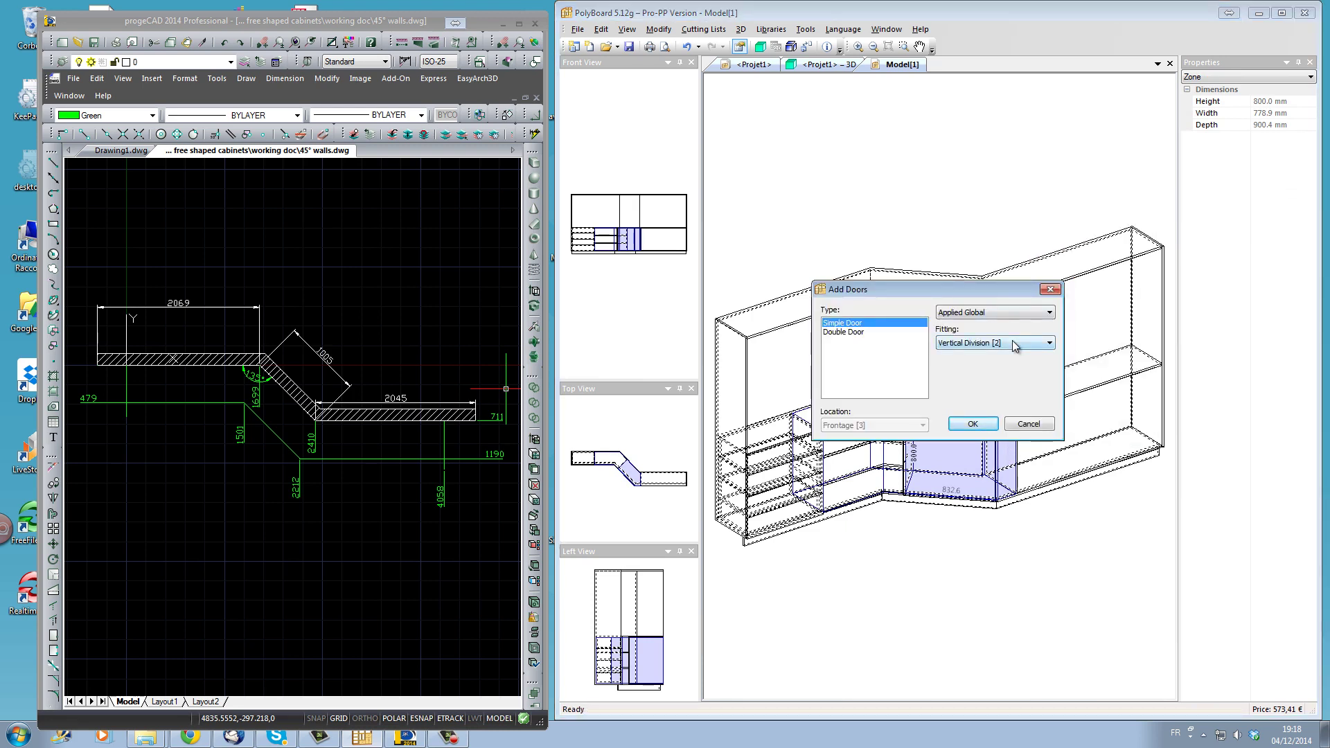
click(986, 424)
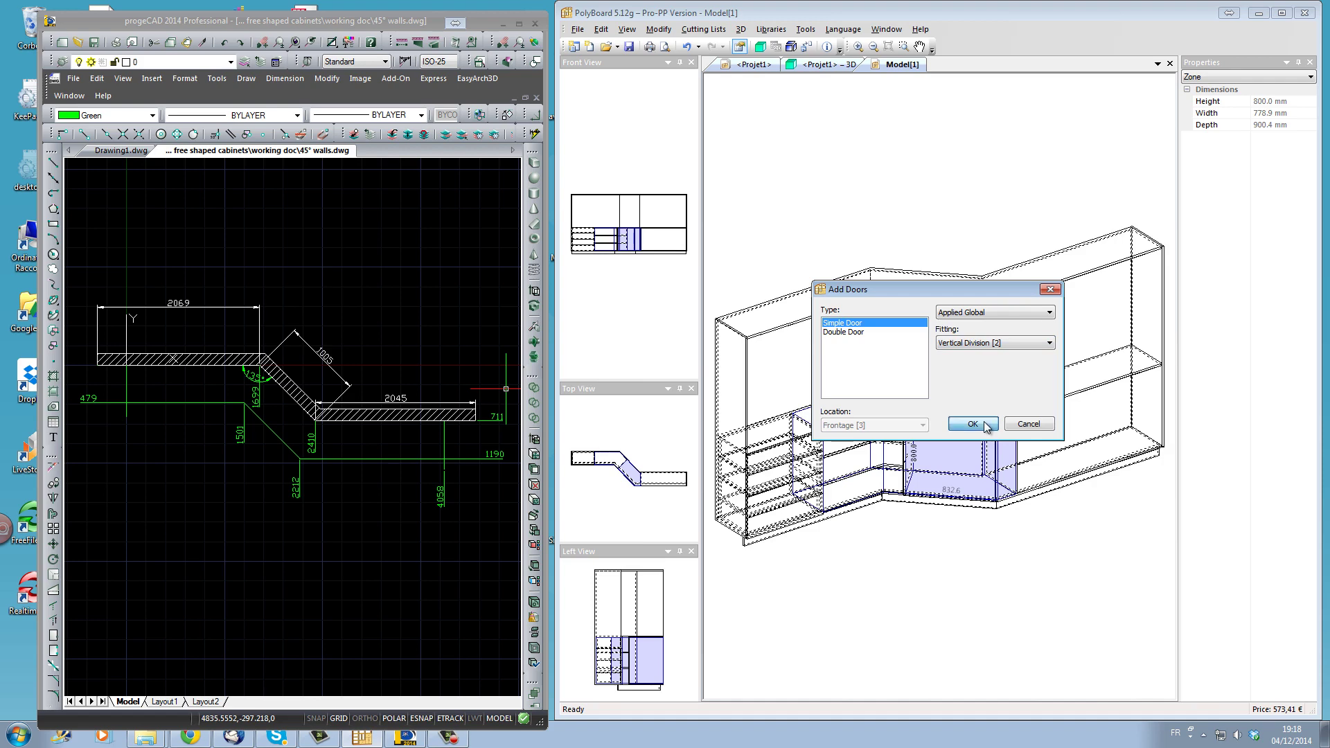
Add three equidistant fixed shelves to the lower rightmost compartment.
click(1103, 428)
right_click(1102, 425)
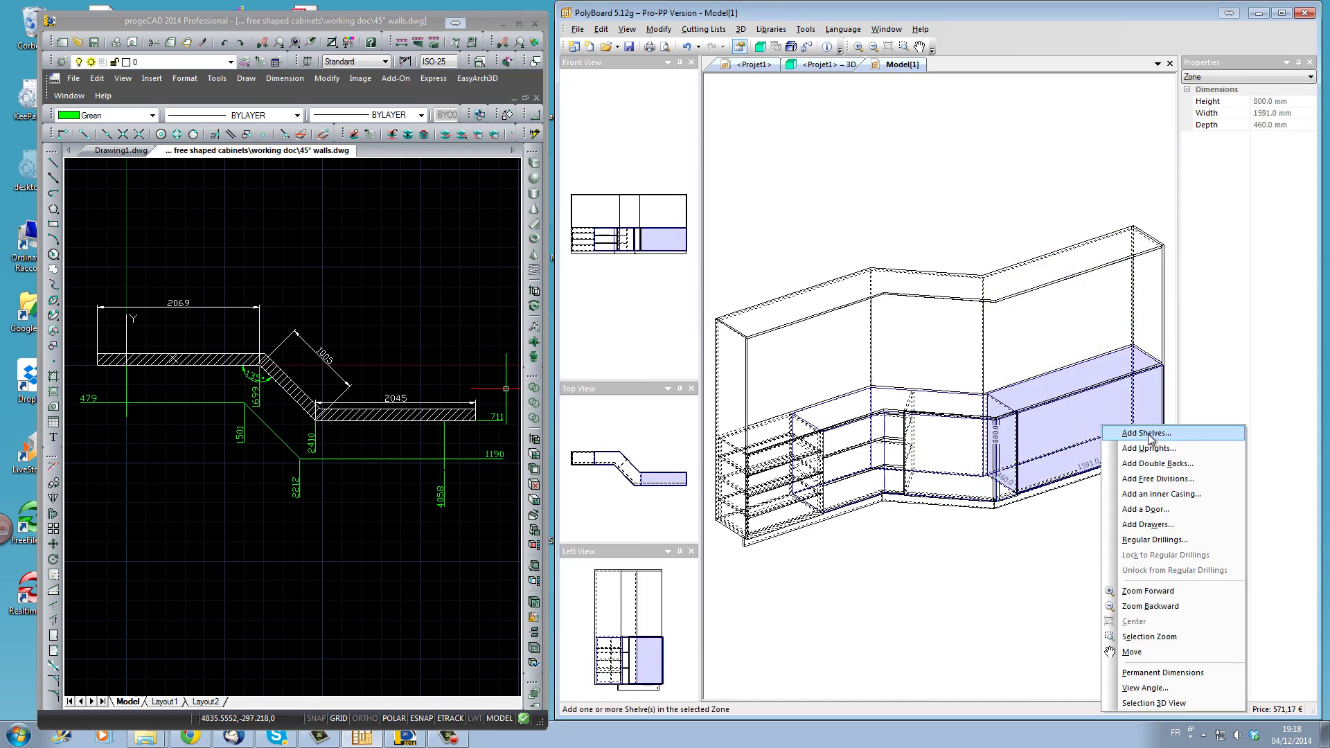
click(1146, 434)
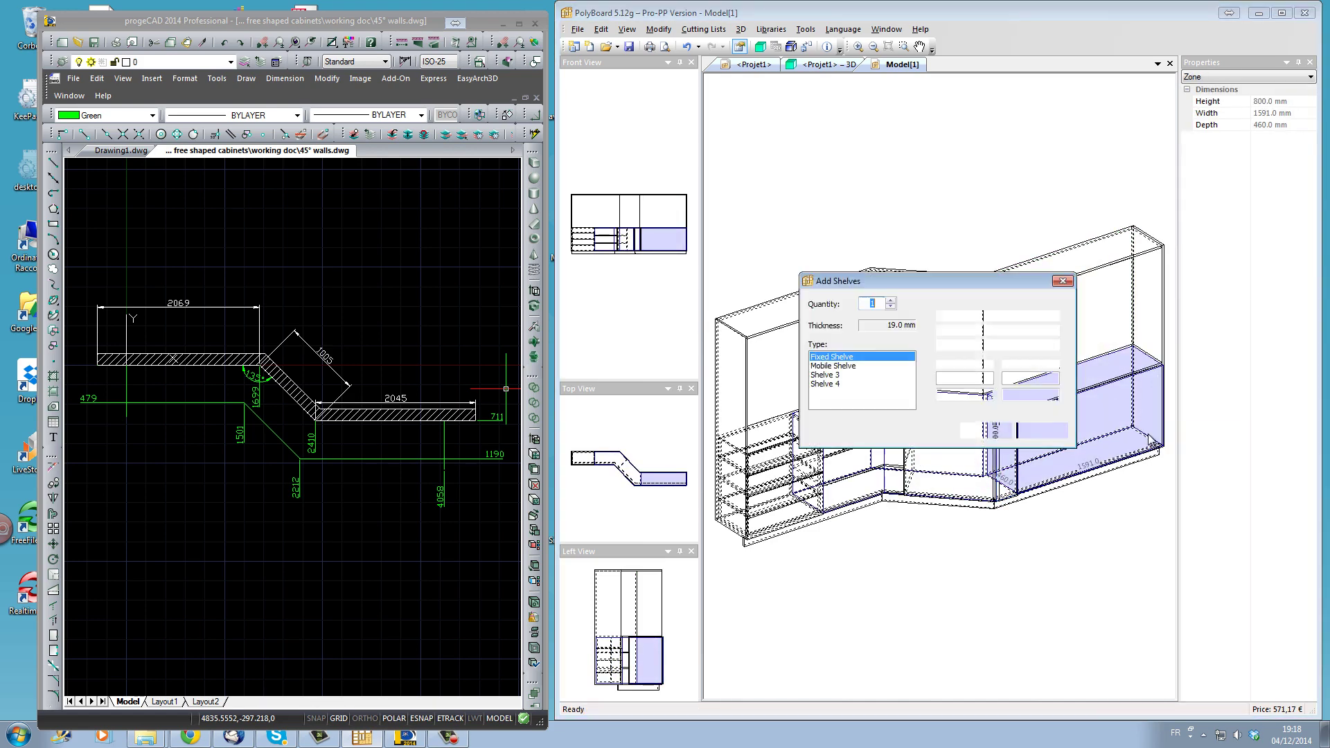
click(891, 302)
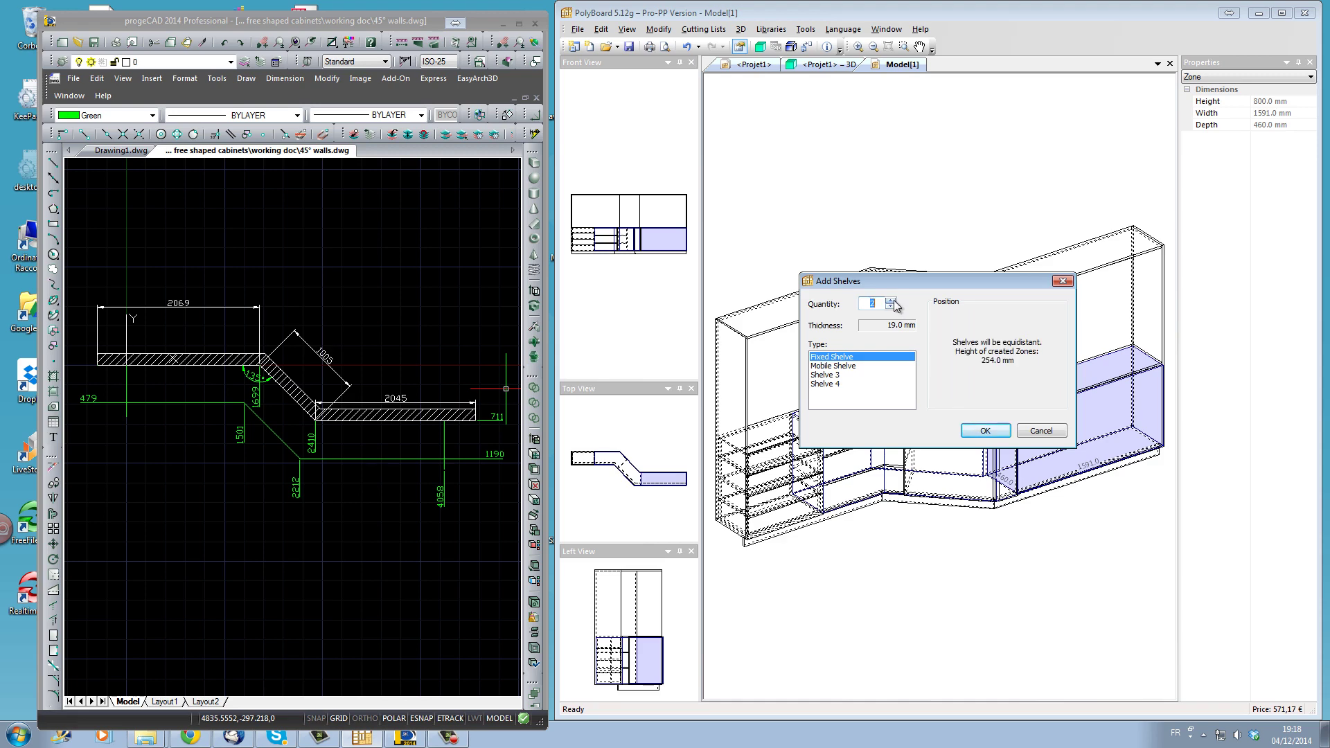
click(986, 433)
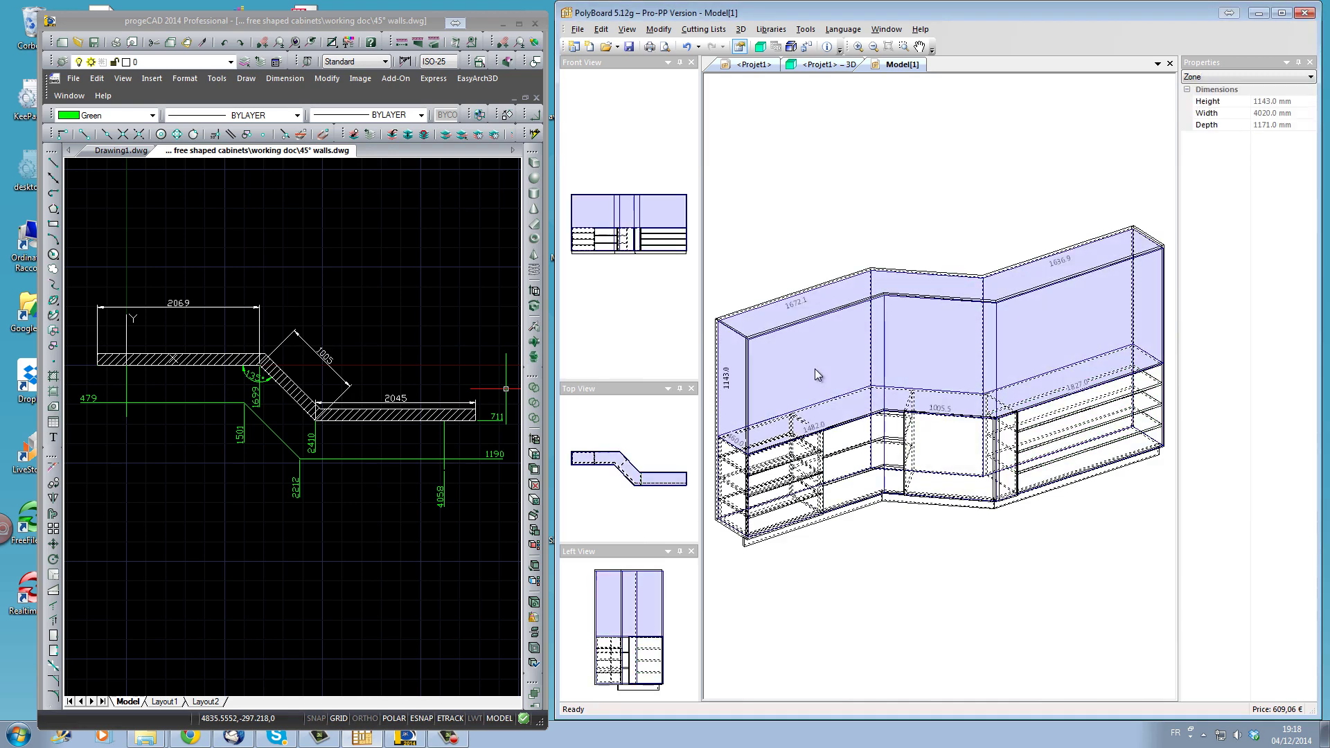
Add three equidistant fixed shelves across the whole upper zone of the cabinet.
right_click(815, 370)
click(839, 385)
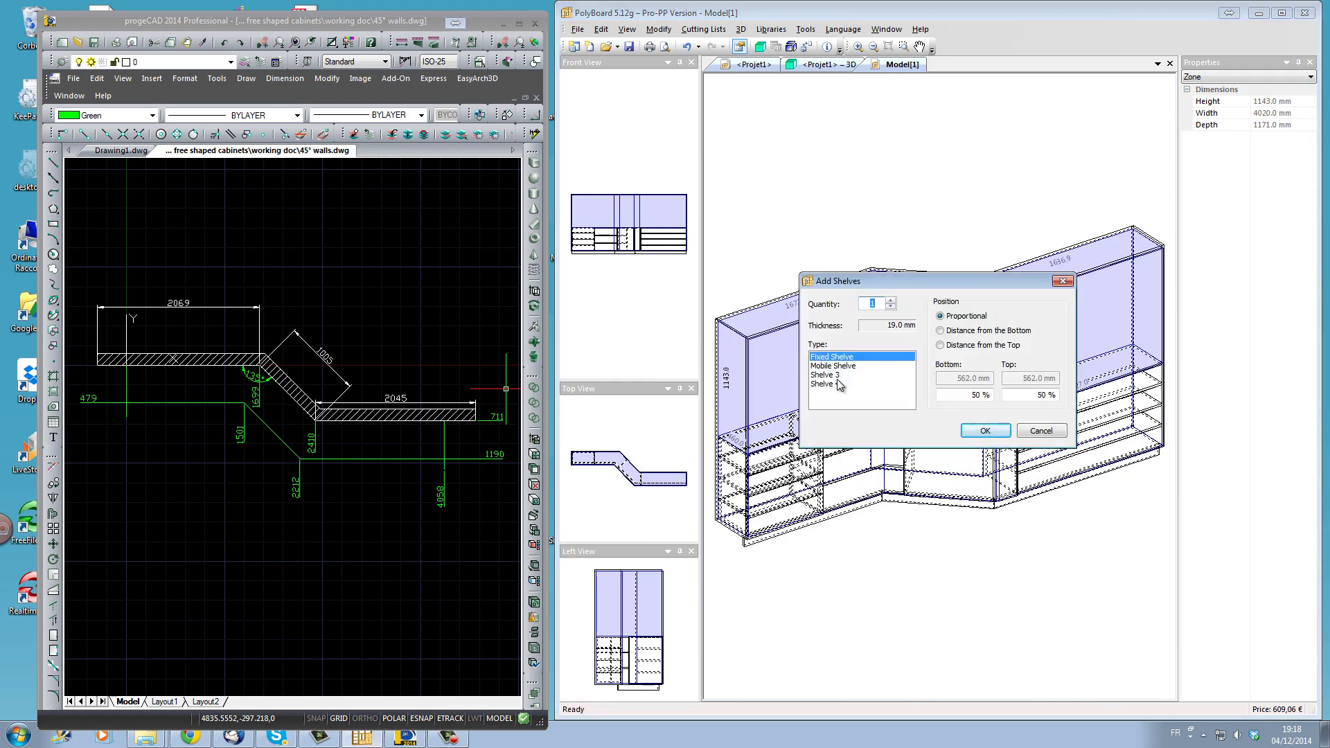
click(889, 301)
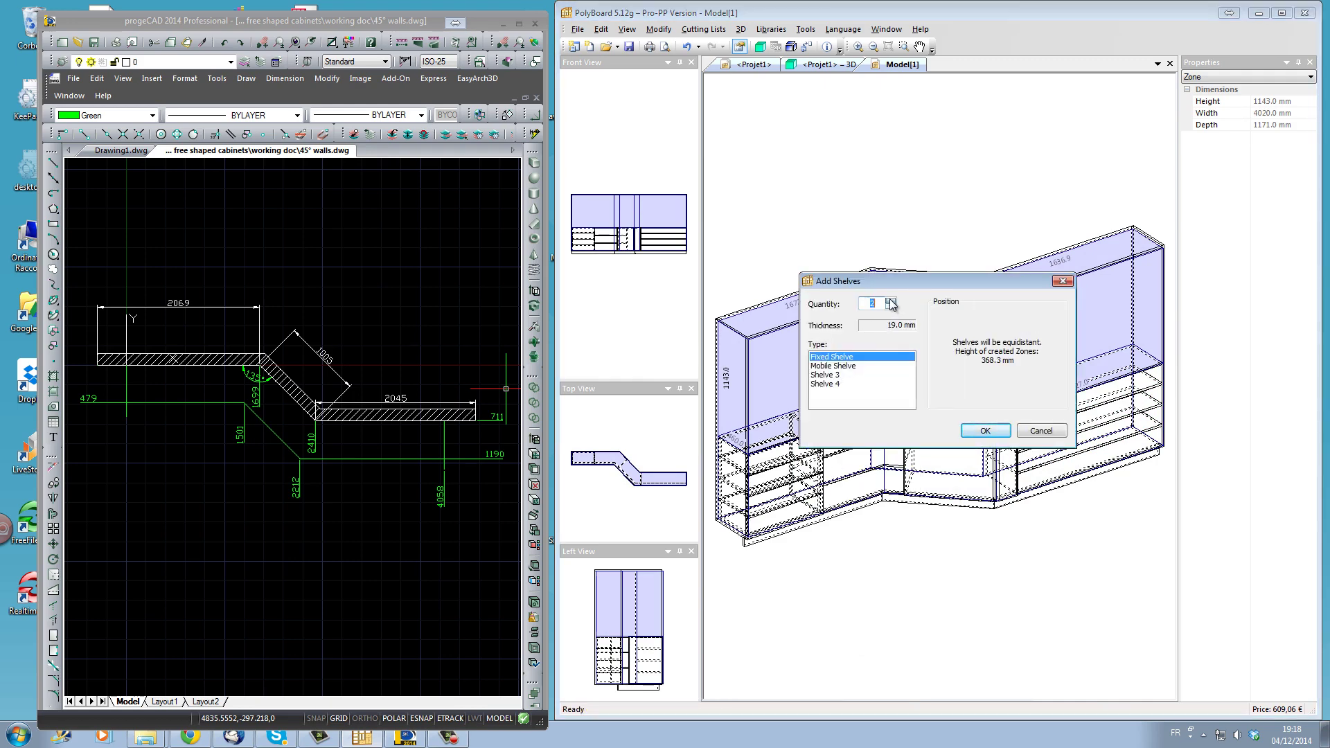
click(985, 432)
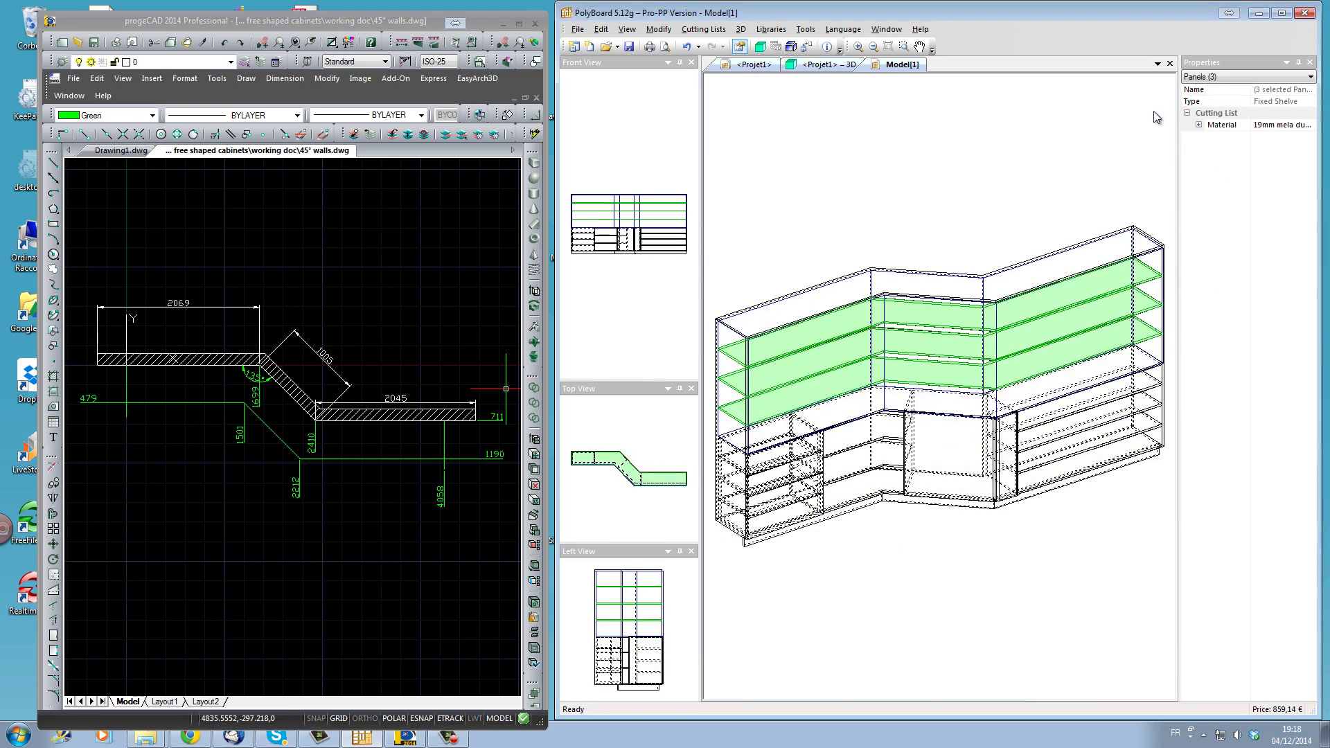
Close the cabinet, saving the modifications in the model, and show the project in 3D.
click(1170, 63)
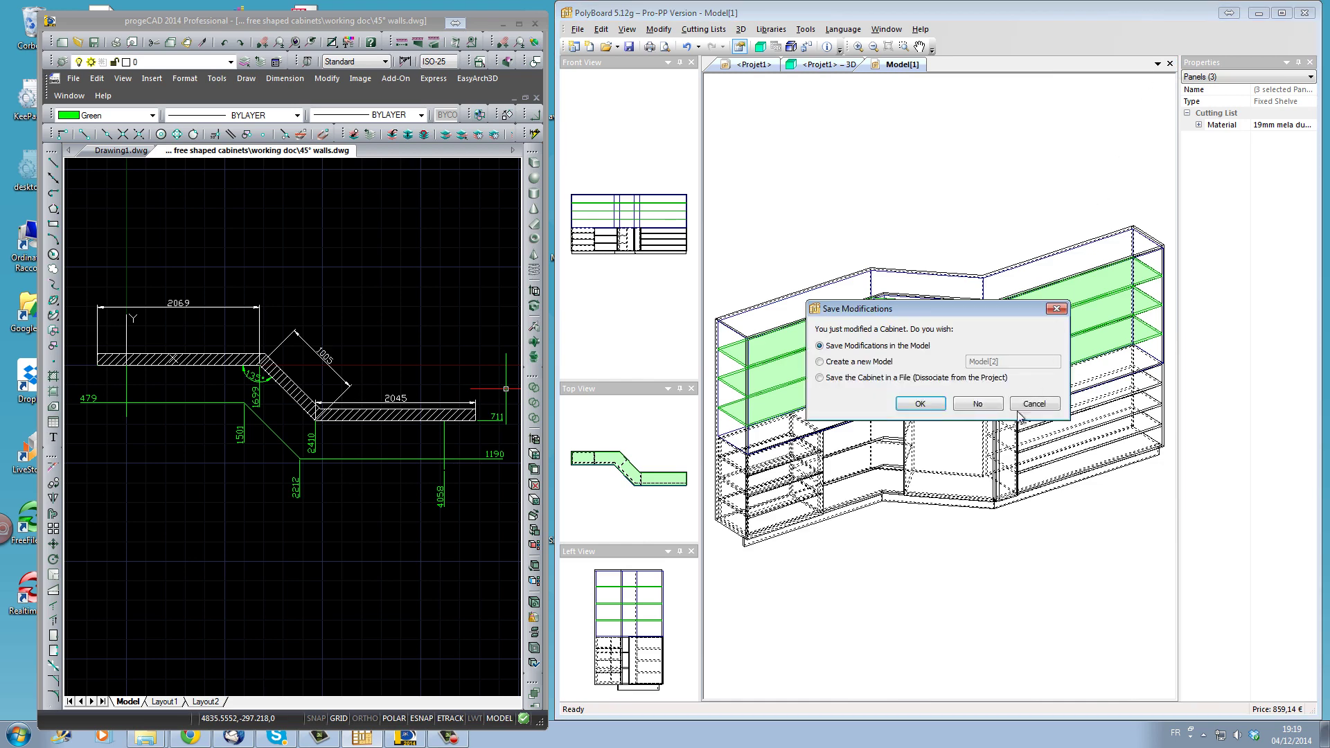
click(921, 404)
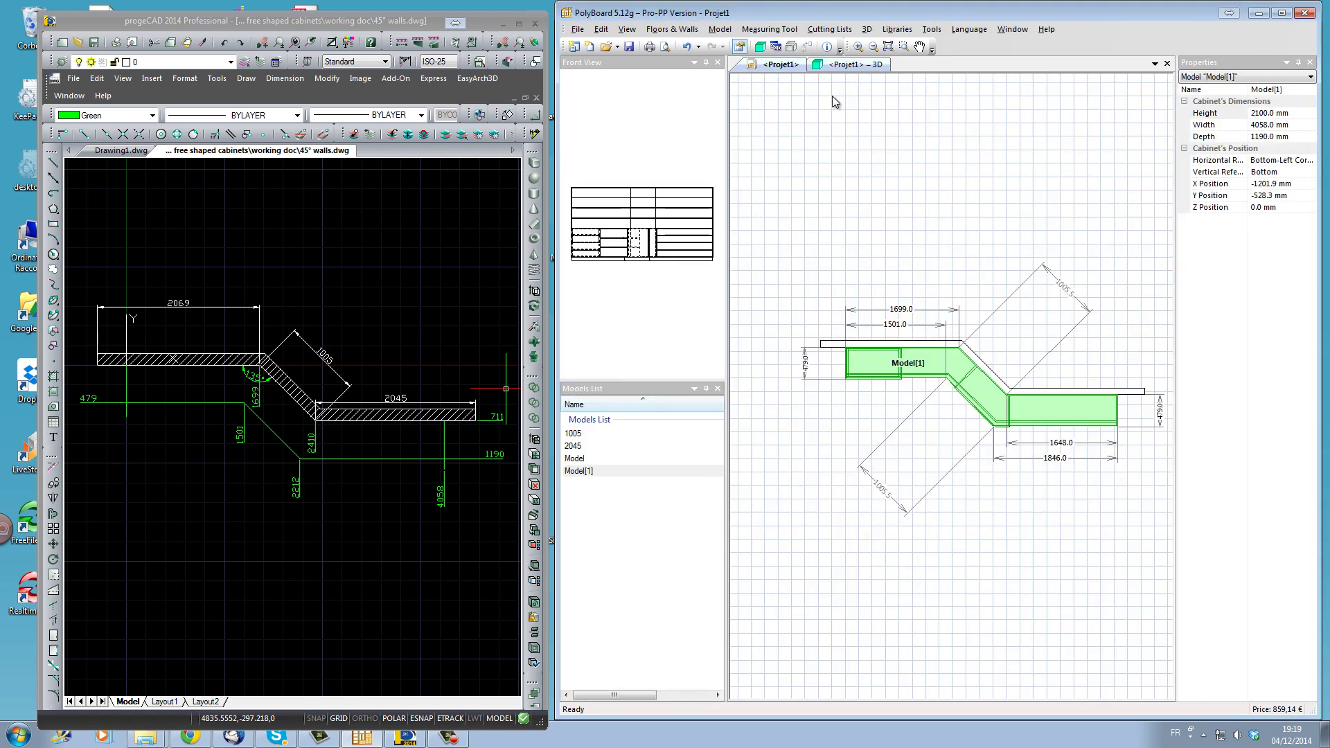
click(853, 65)
drag(773, 438, 810, 468)
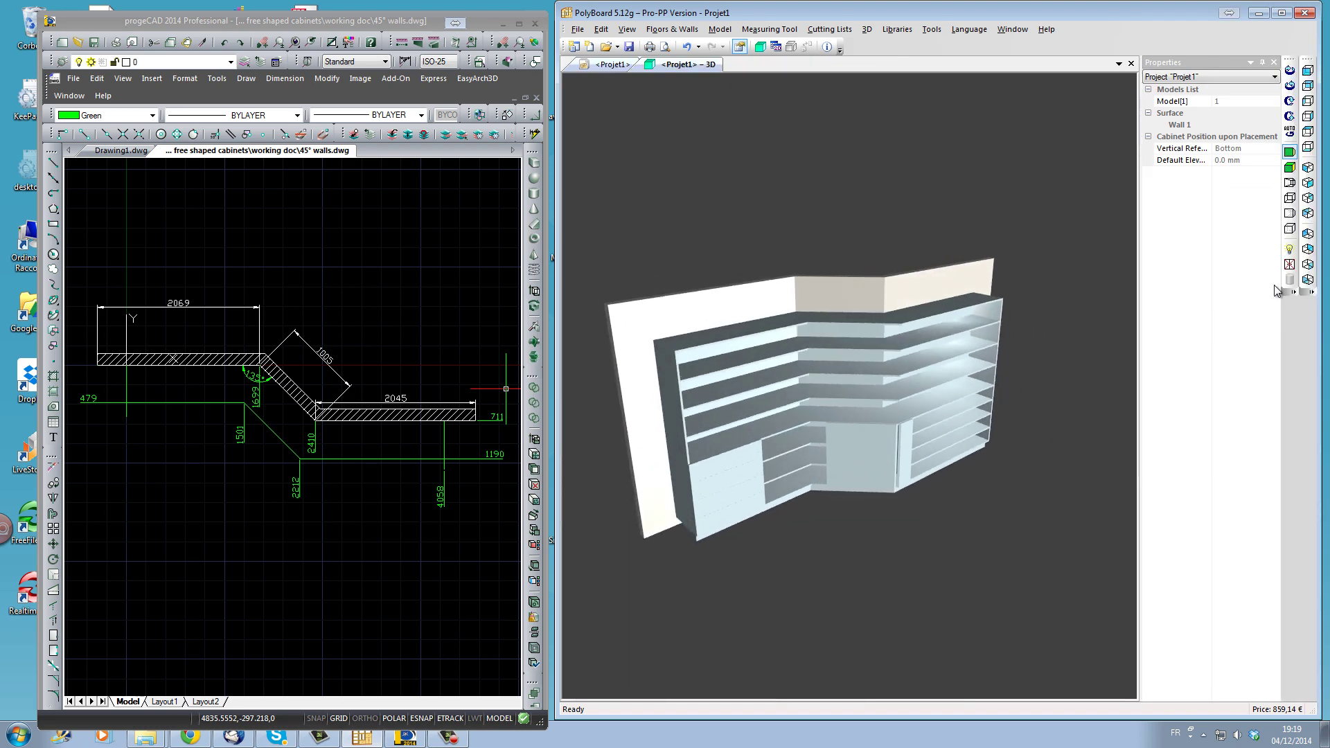
Display the doors and drawers open in the 3D project view and examine the fitted cabinet from several angles.
click(1289, 265)
mouse_move(807, 585)
mouse_down()
mouse_move(906, 548)
mouse_move(796, 554)
mouse_move(836, 565)
mouse_move(804, 588)
mouse_move(791, 638)
mouse_move(761, 634)
mouse_move(767, 597)
mouse_up()
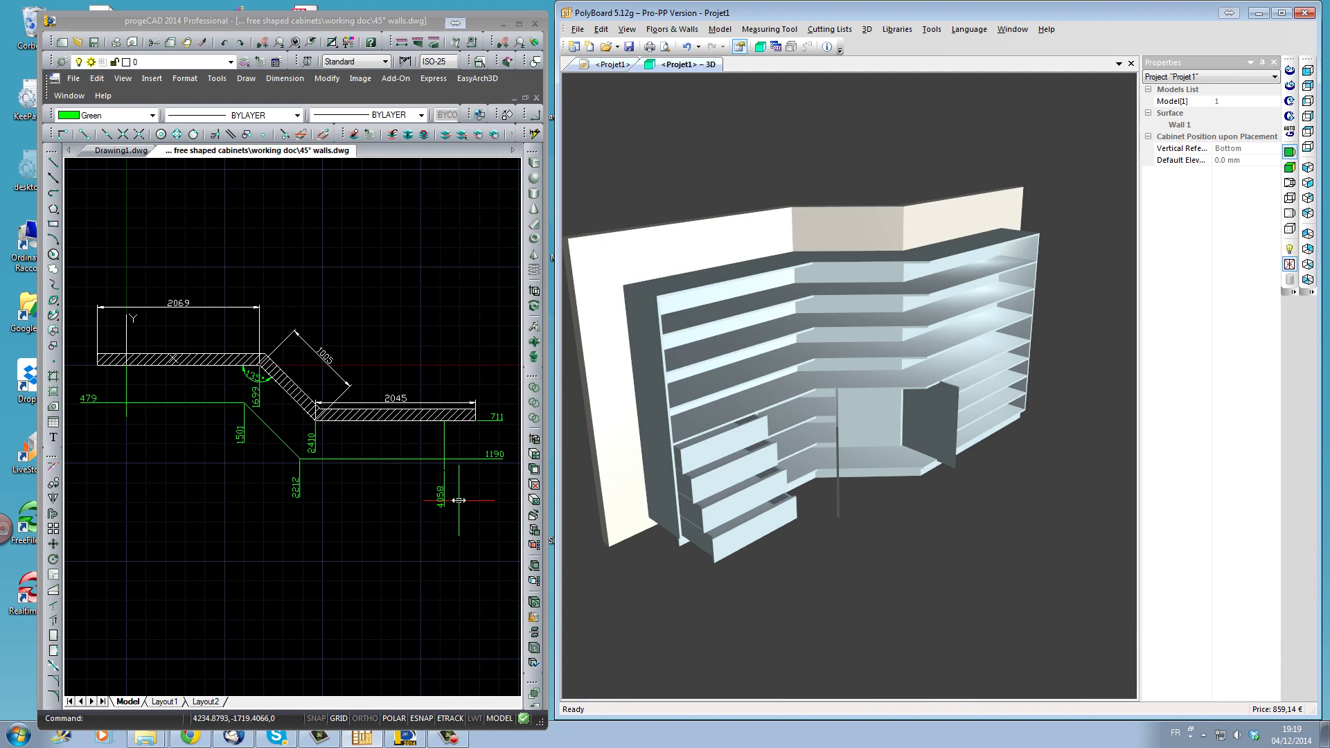
mouse_move(893, 490)
mouse_down()
mouse_move(724, 500)
mouse_move(912, 510)
mouse_up()
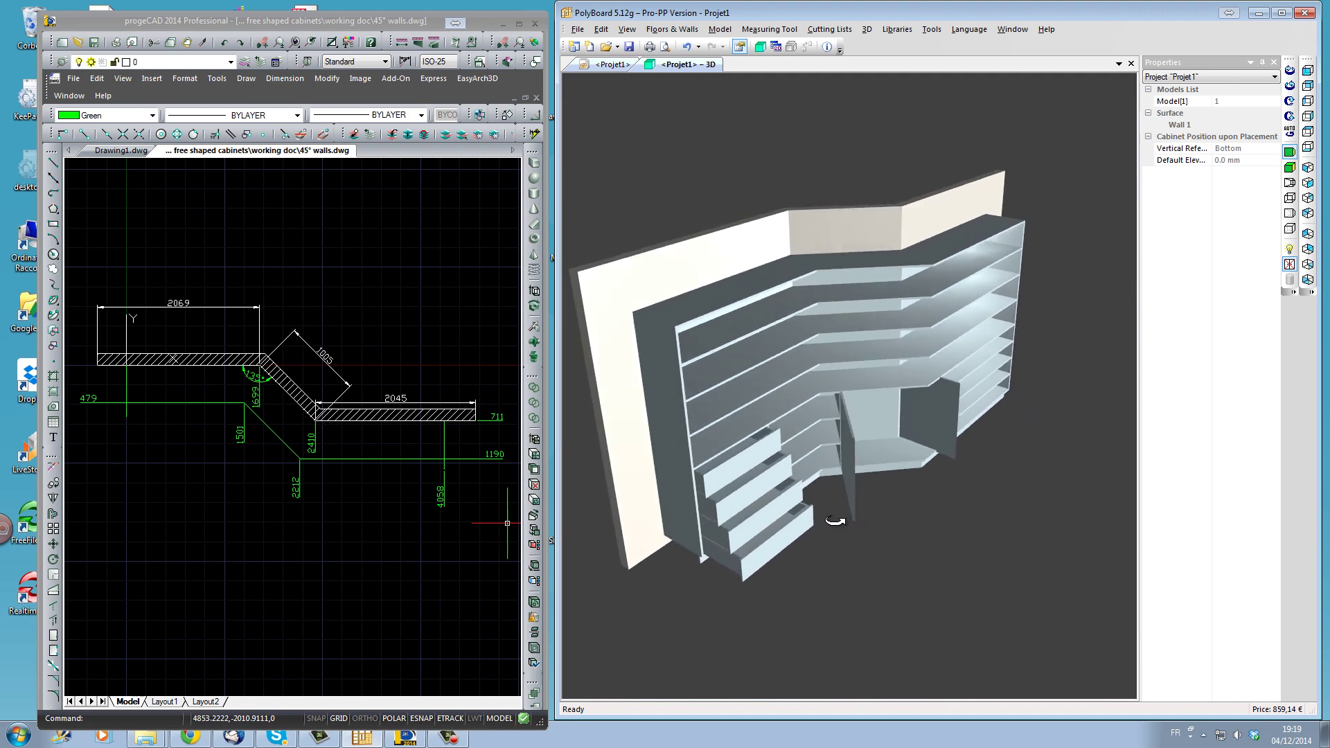
scroll(835, 521, up, 2)
drag(835, 521, 847, 480)
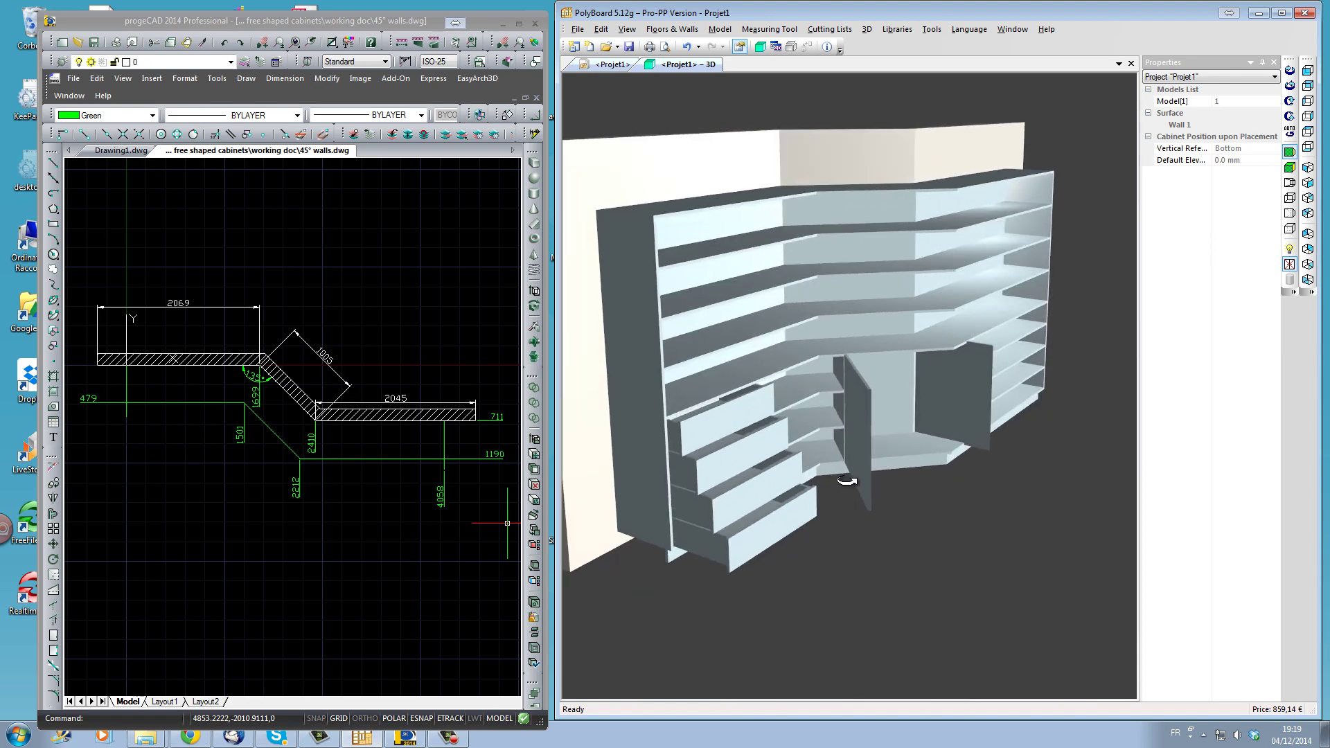